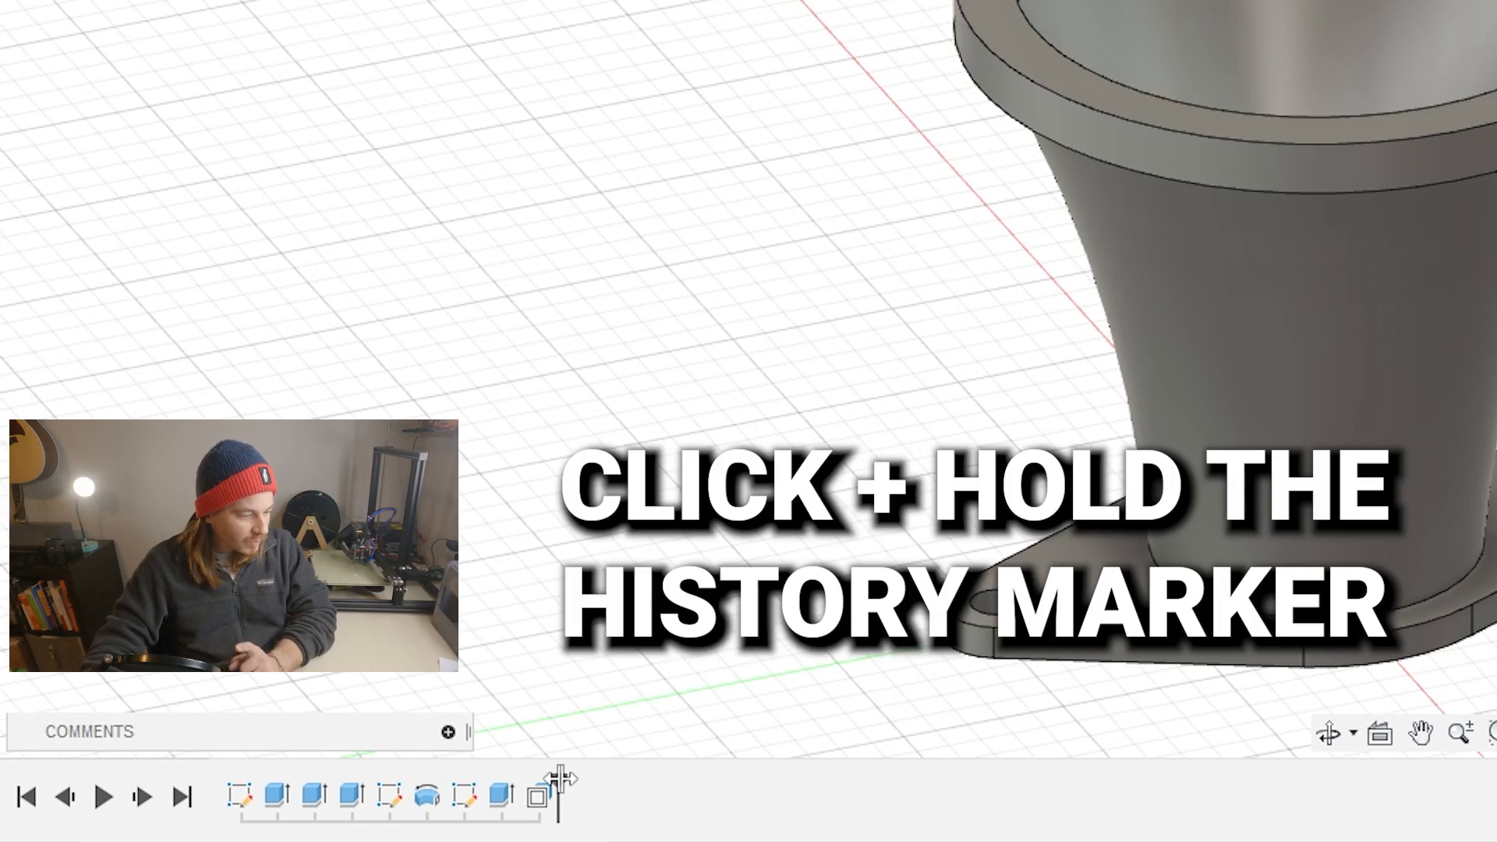
Roll the timeline back to just after the trumpet's revolve and add the inner sketch profile to that revolve
left_click_drag(560, 778, 445, 778)
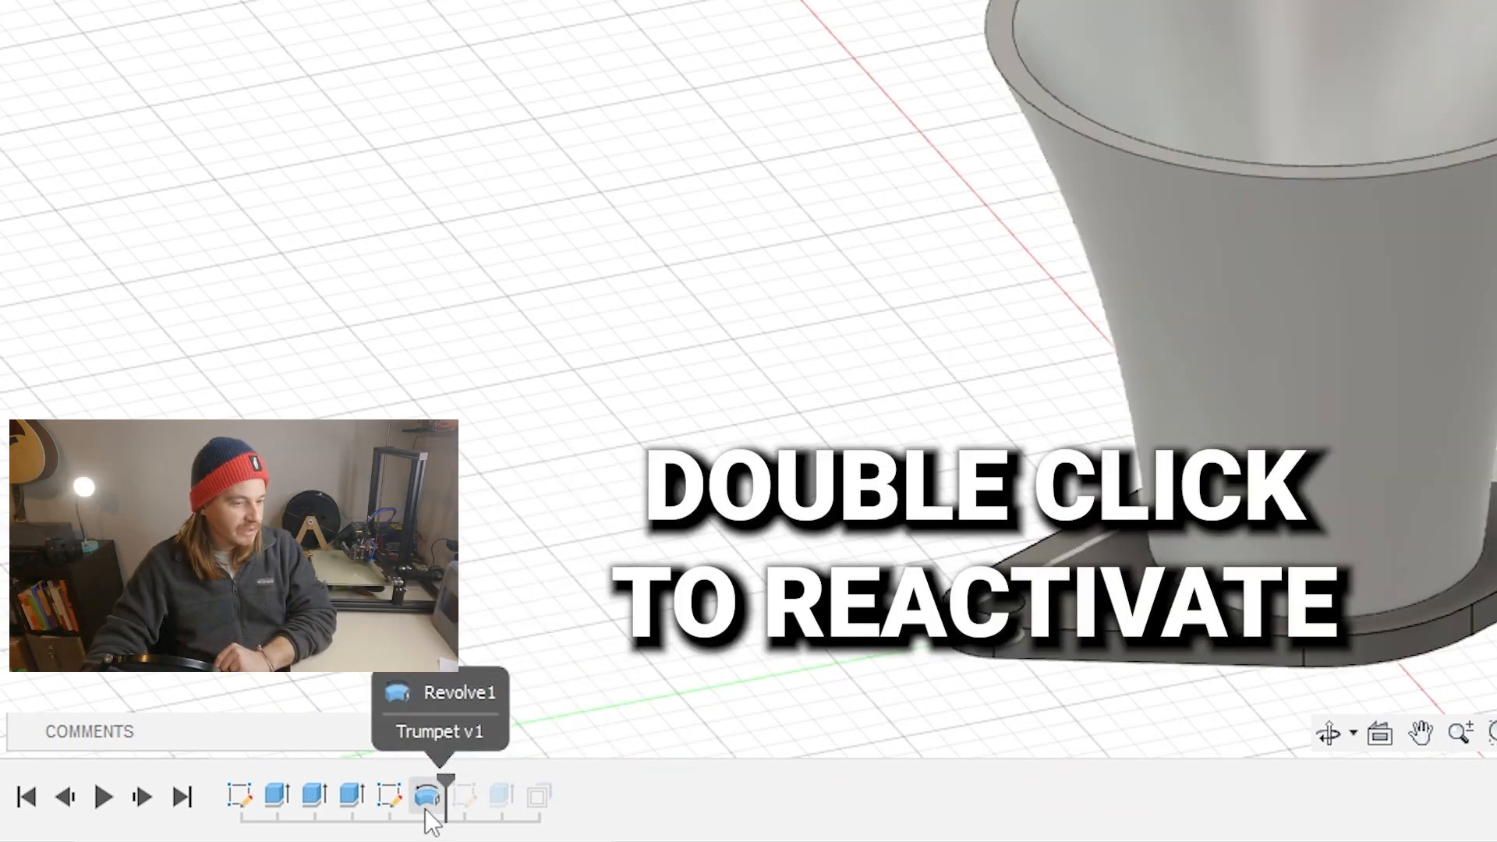
double_click(425, 801)
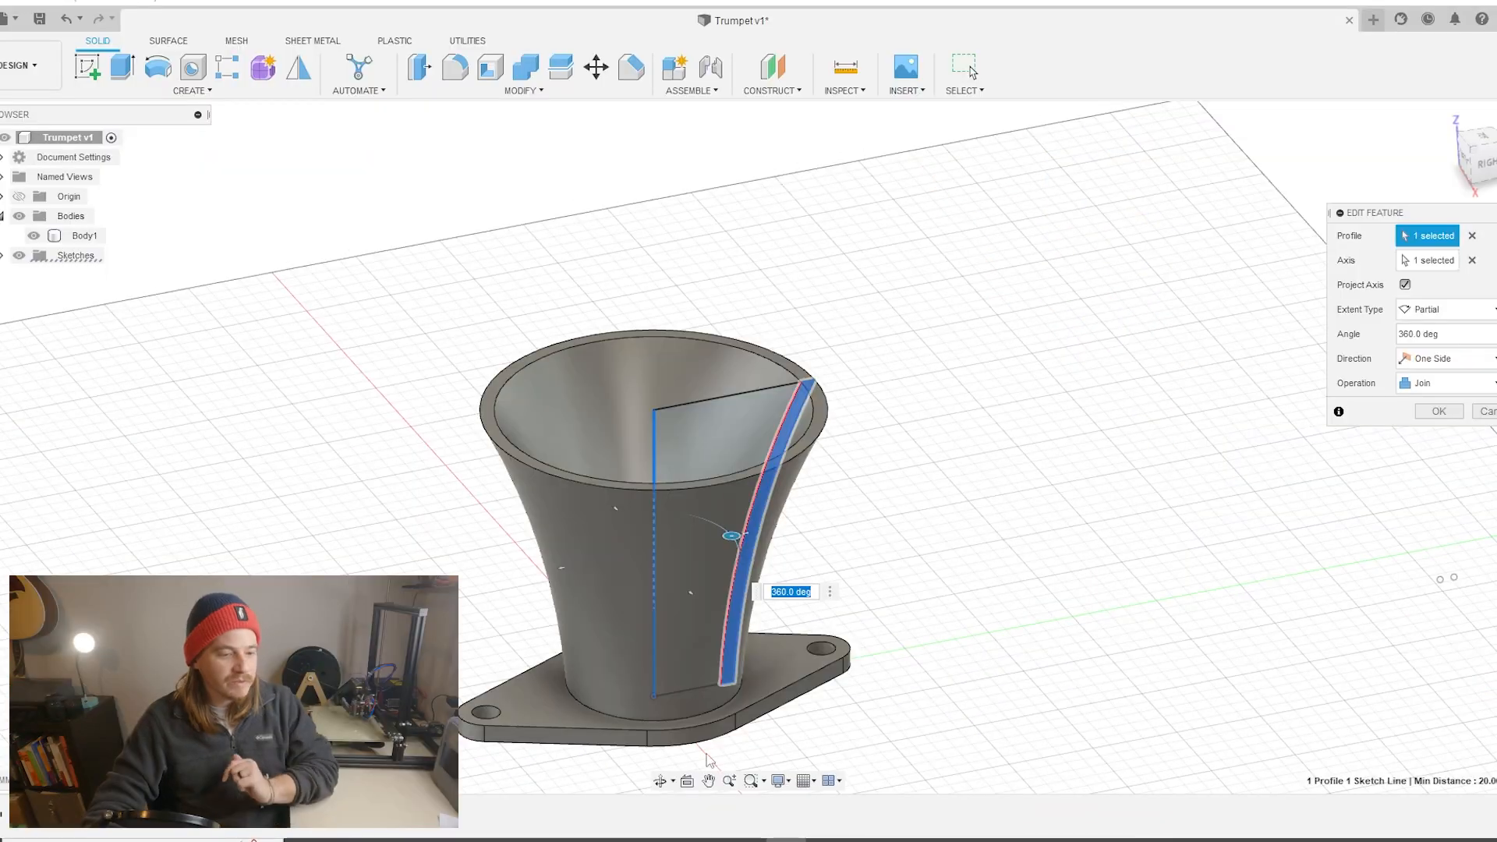
scroll(958, 618, "up", 1)
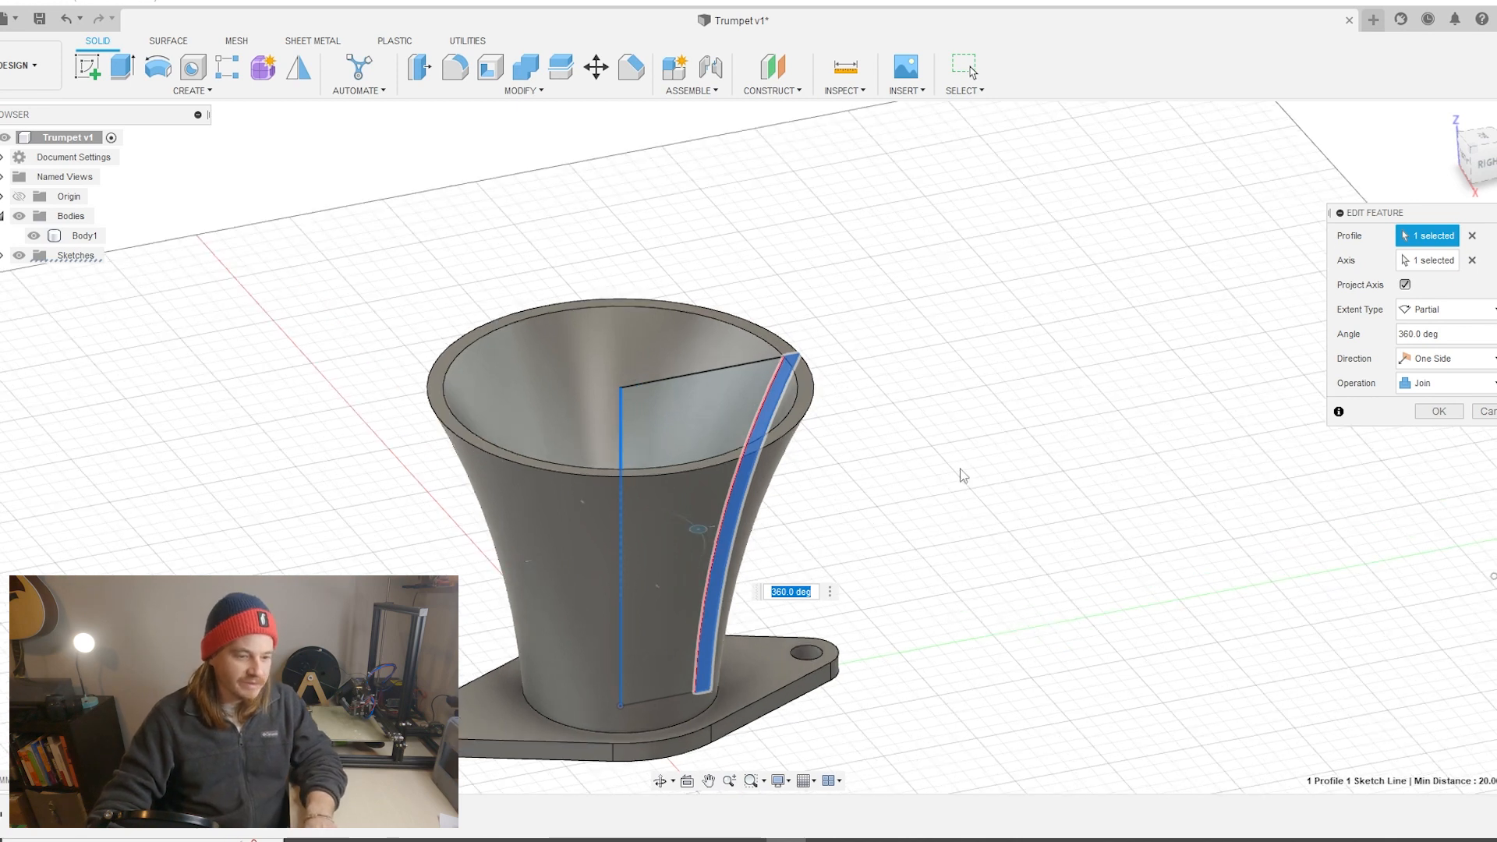
left_click(733, 416)
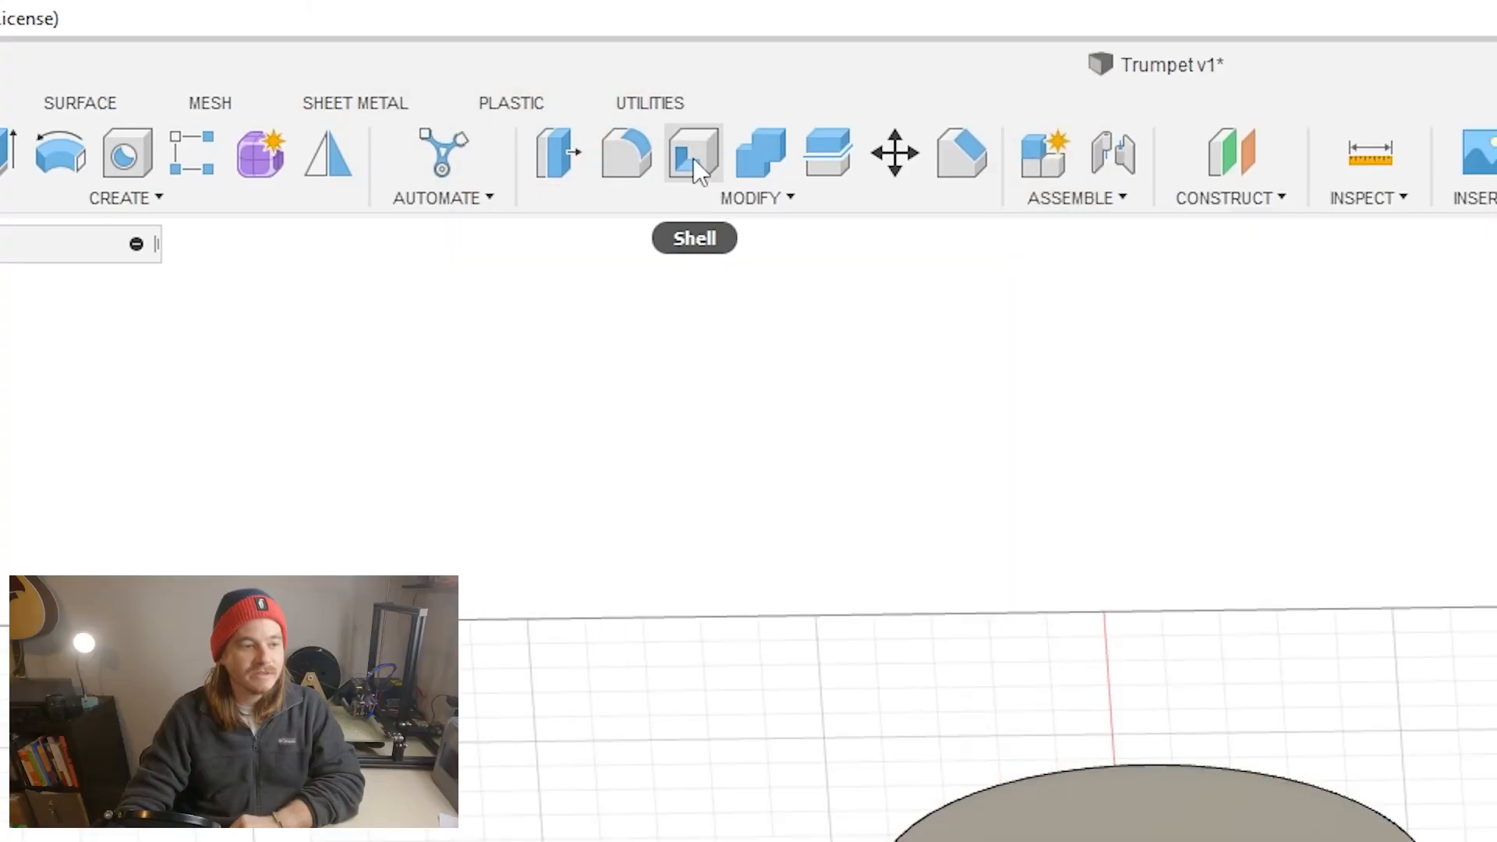
Shell the solid trumpet from its top face with a 4 mm wall thickness
left_click(694, 158)
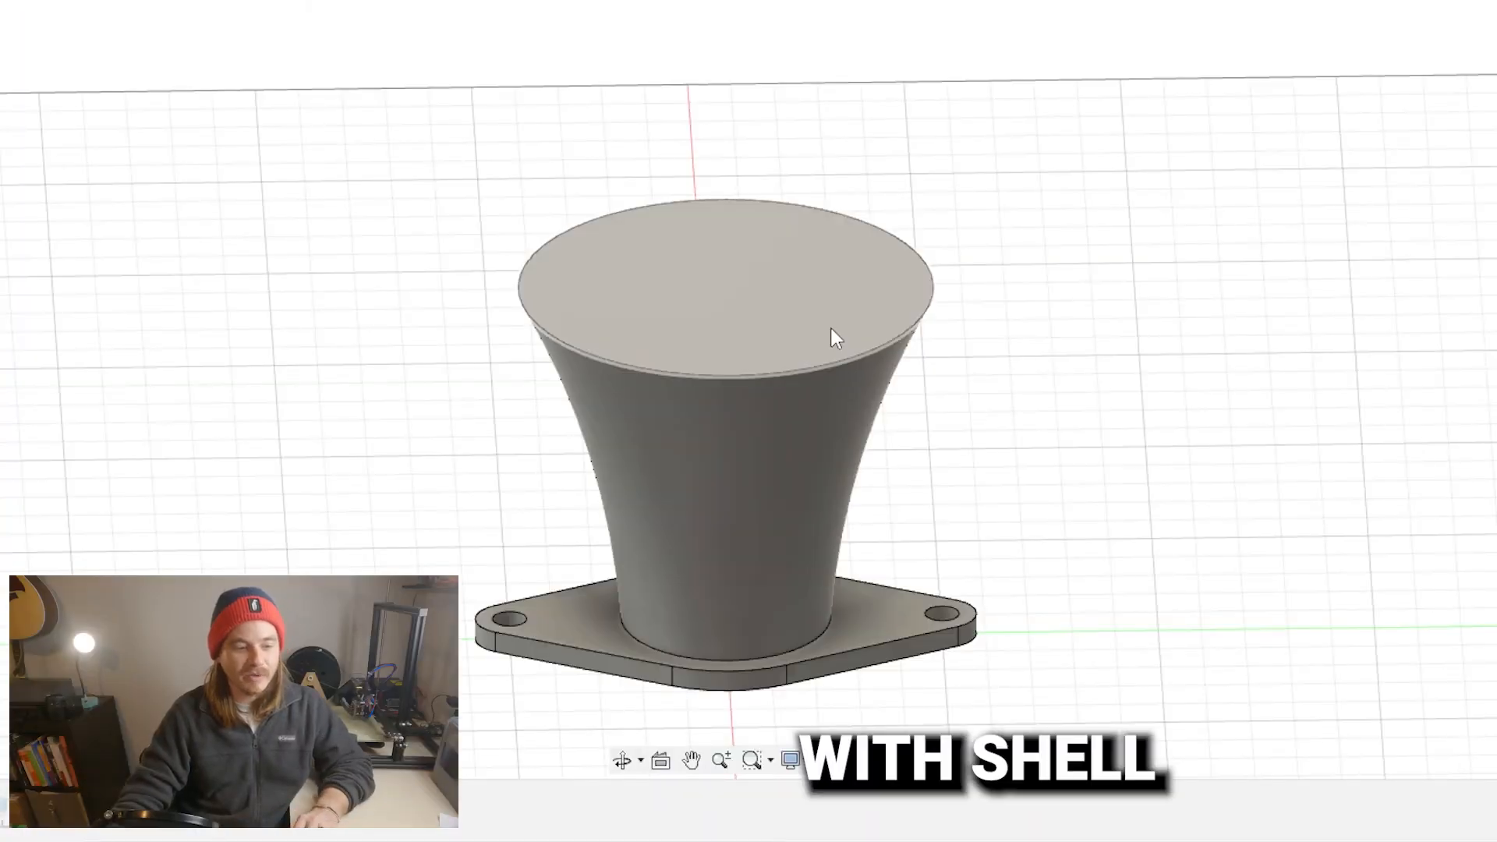
left_click(831, 329)
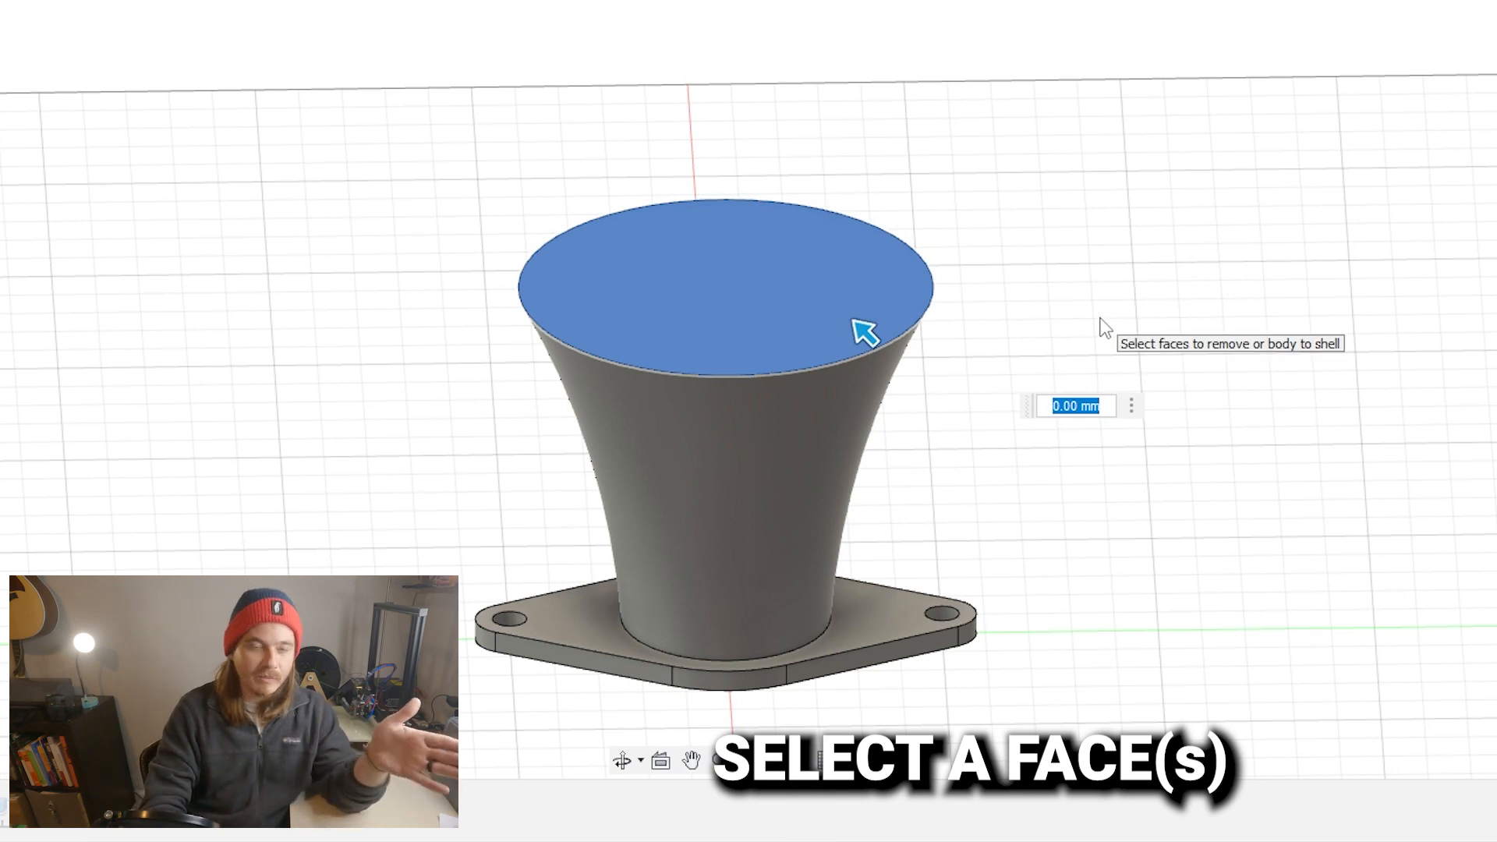
type("4")
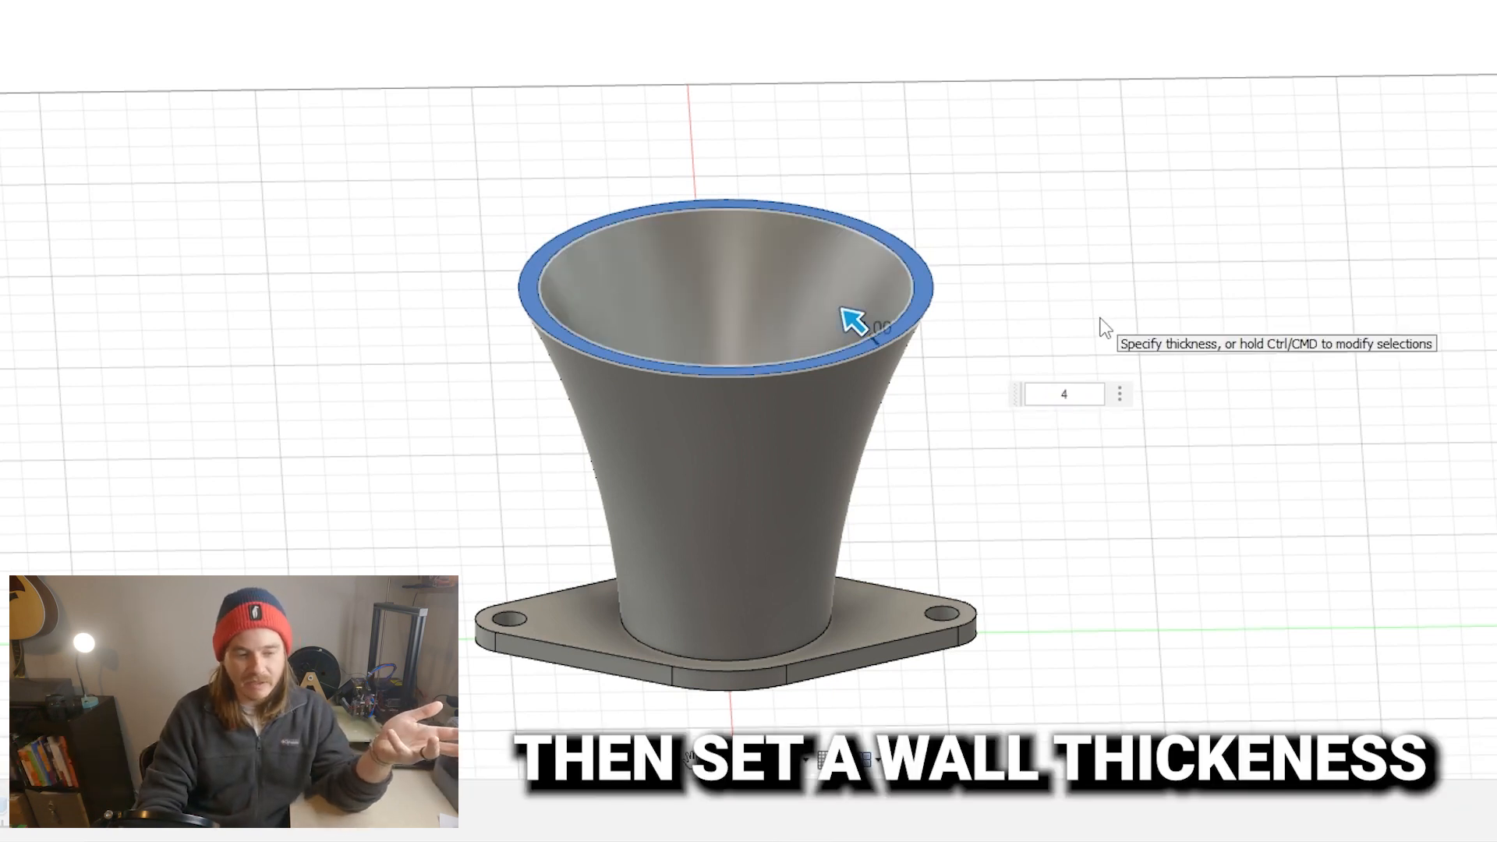
key("Return")
Extrude the circular floor face inside the trumpet by -4 mm through the flange to open the bottom
middle_click_drag(1059, 311, 1049, 363, "shift")
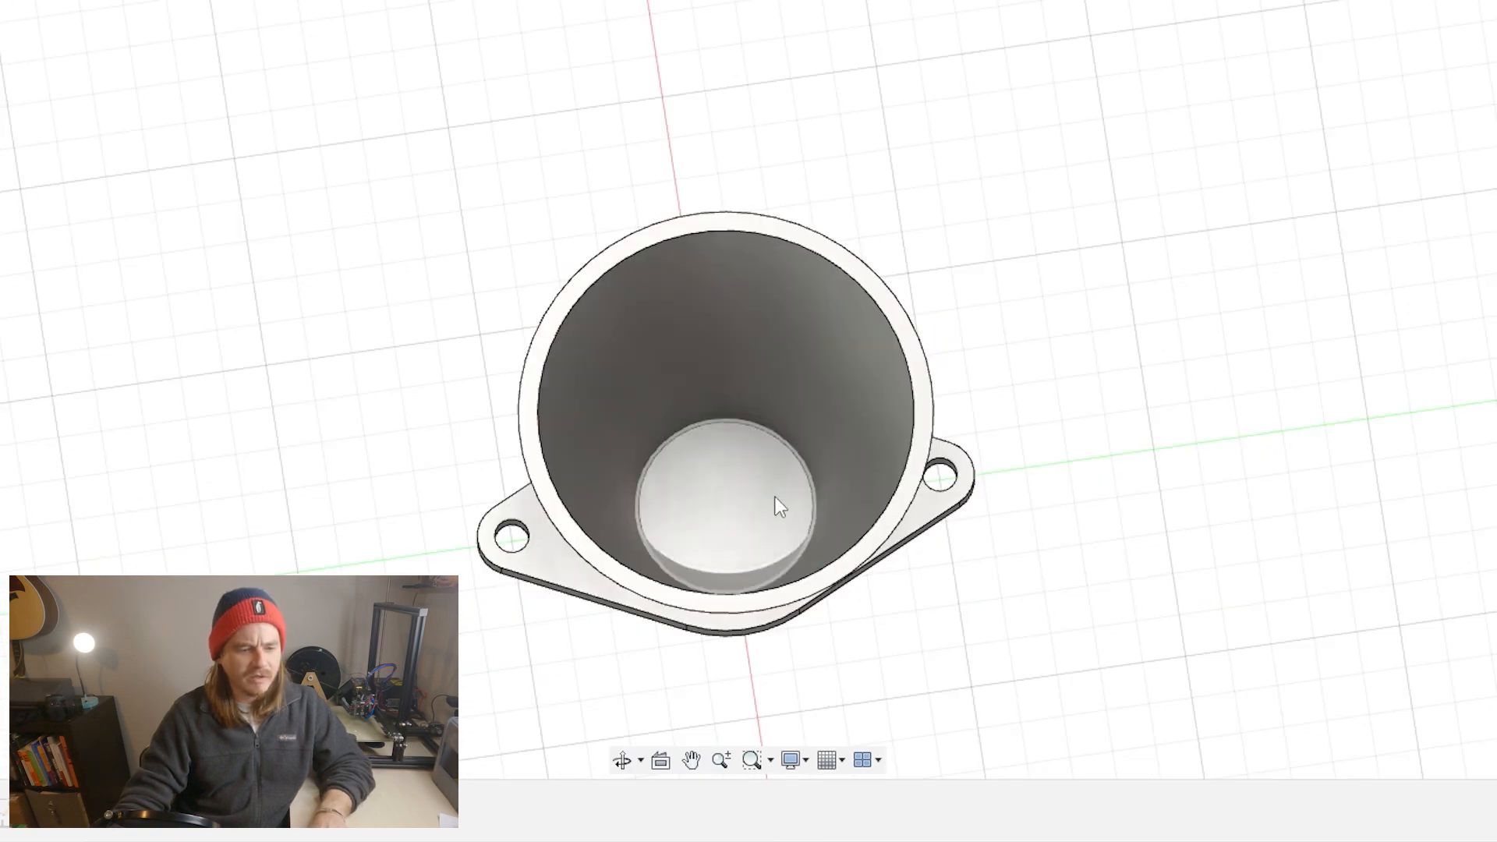
left_click(781, 499)
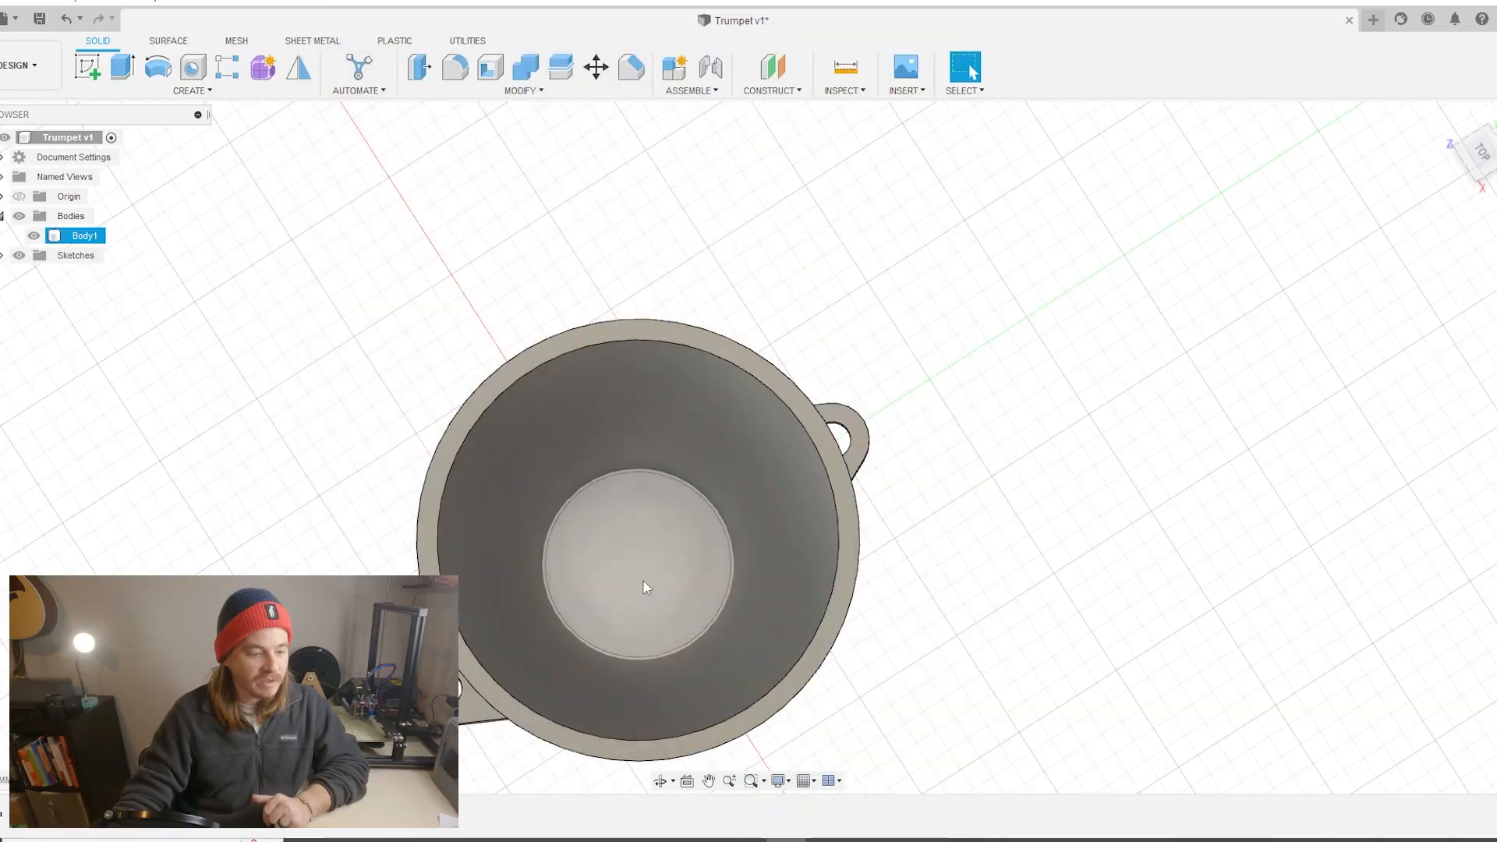
left_click(643, 579)
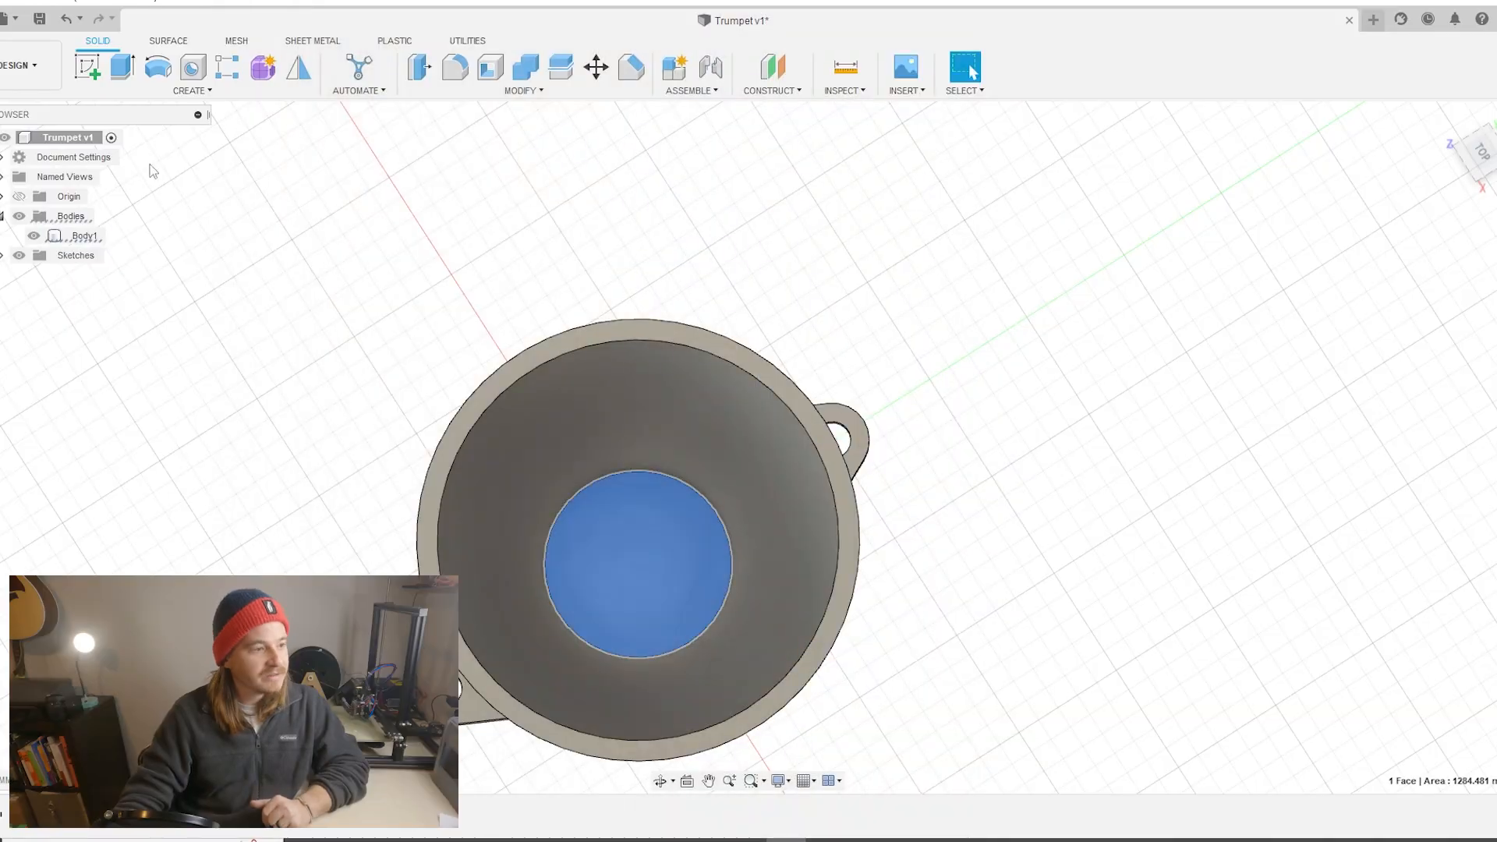
left_click(122, 68)
middle_click_drag(1022, 651, 1019, 538, "shift")
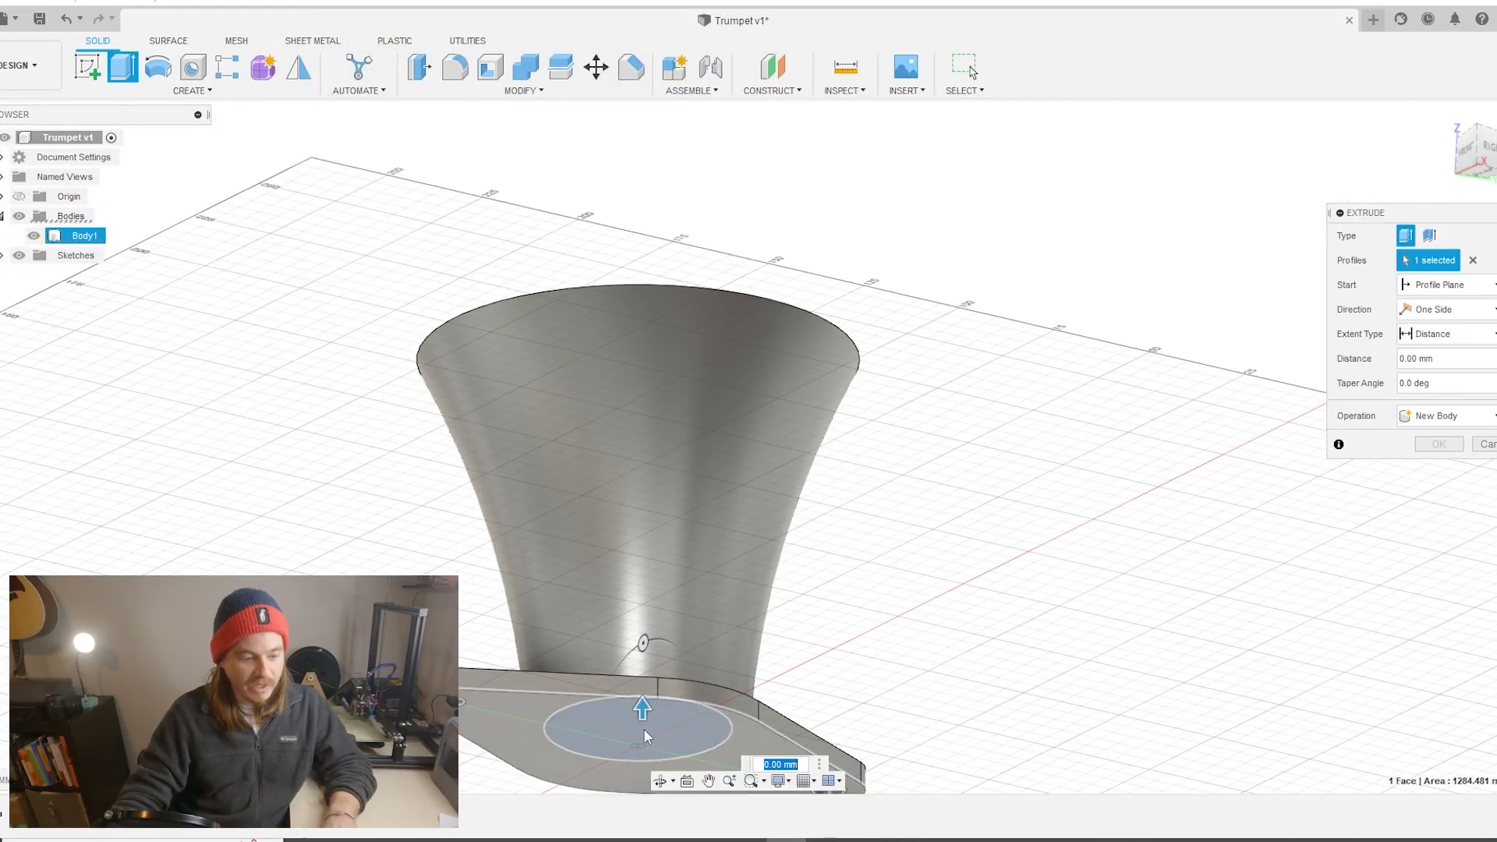
type("-4")
middle_click_drag(873, 672, 961, 638, "shift")
key("Return")
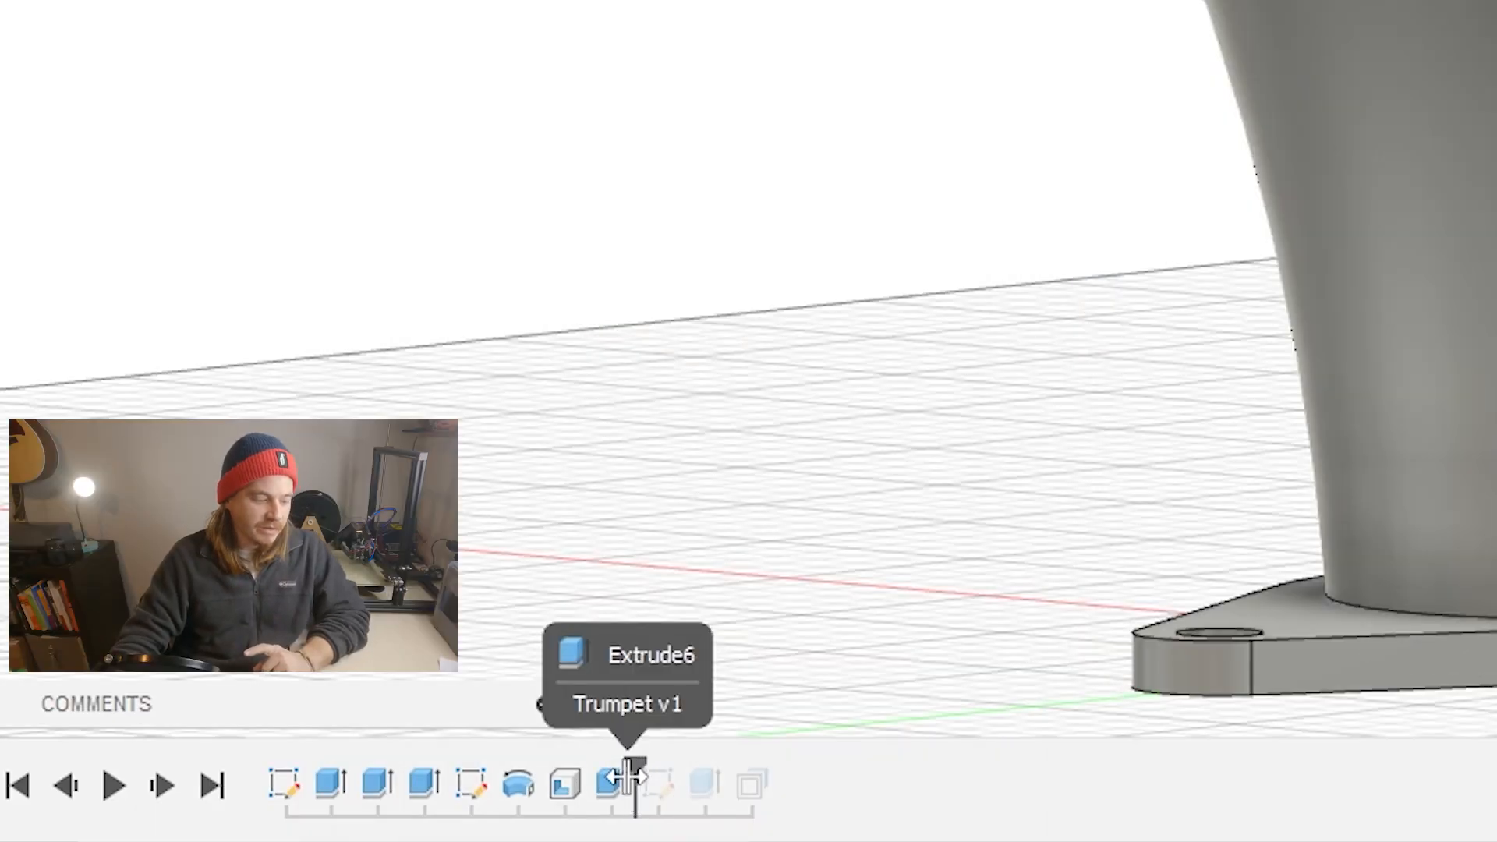
Roll the timeline back to just before the shell and delete the shell feature
left_click_drag(635, 779, 541, 780)
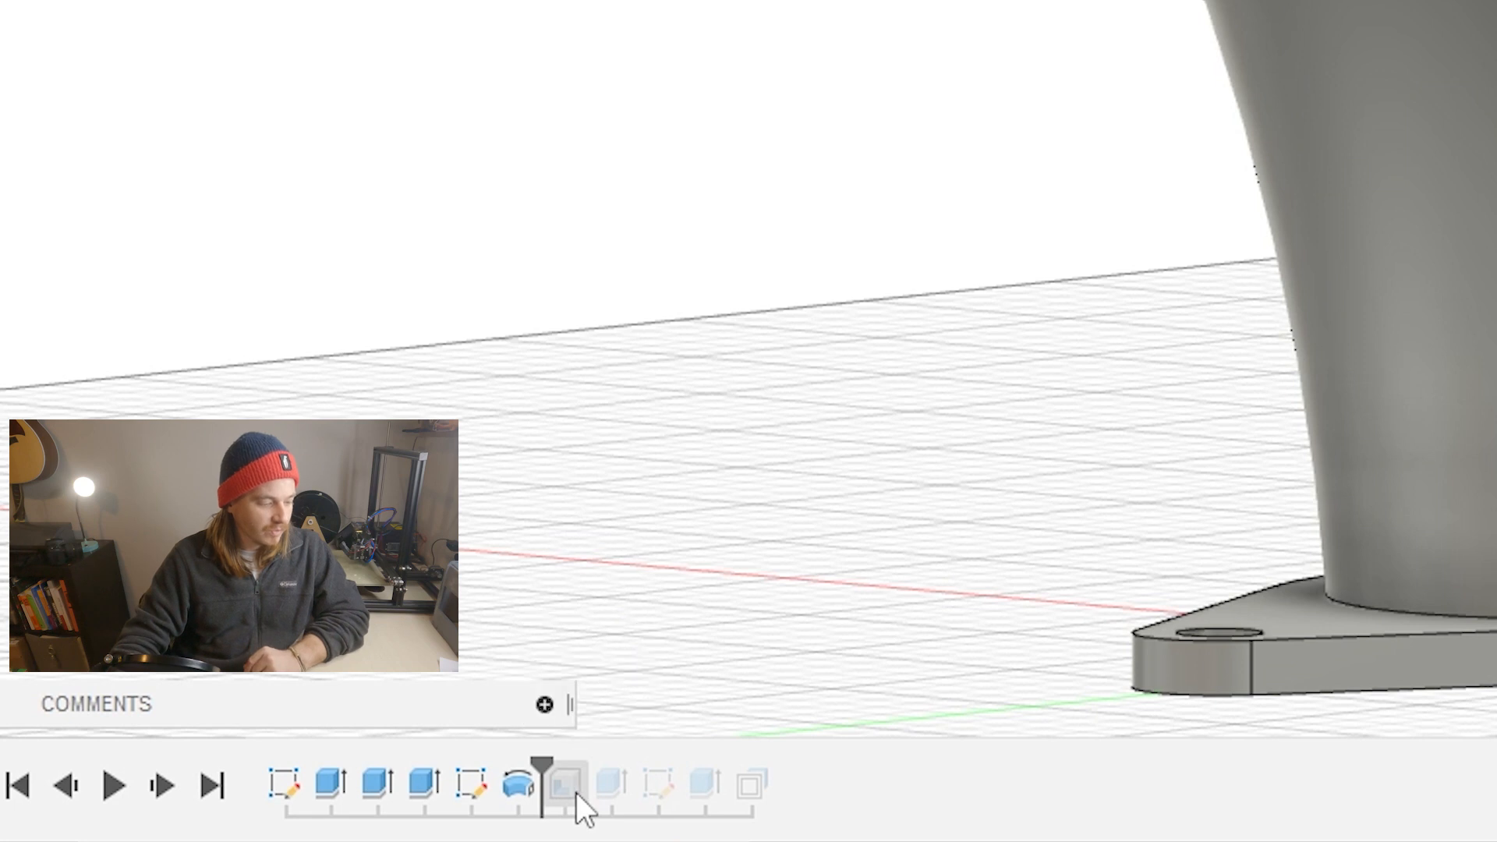
right_click(577, 792)
left_click(683, 624)
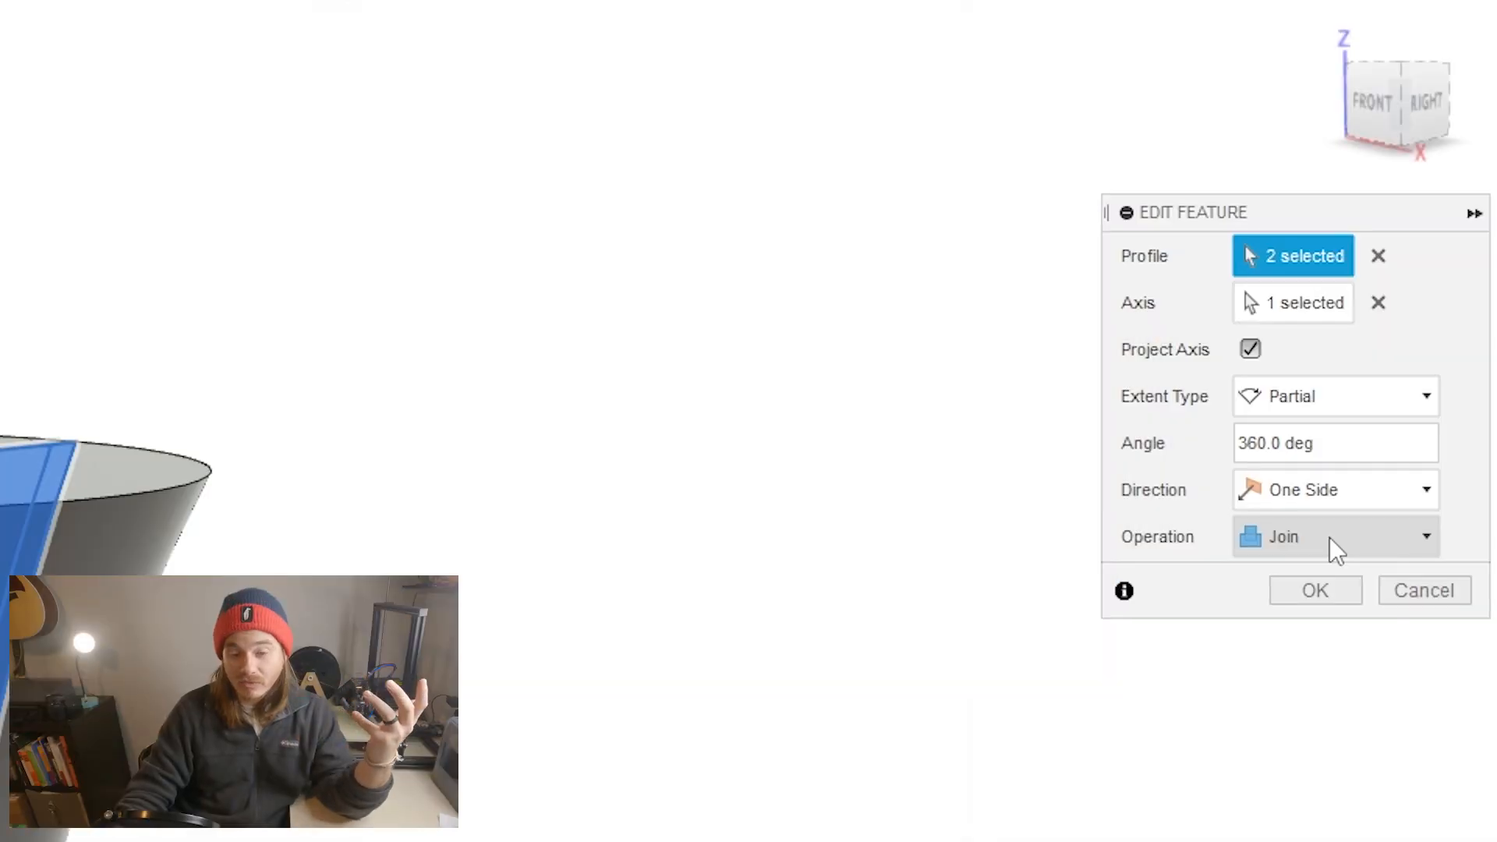
Change the trumpet revolve's operation to New Body so it is separate from the flange
left_click(1330, 537)
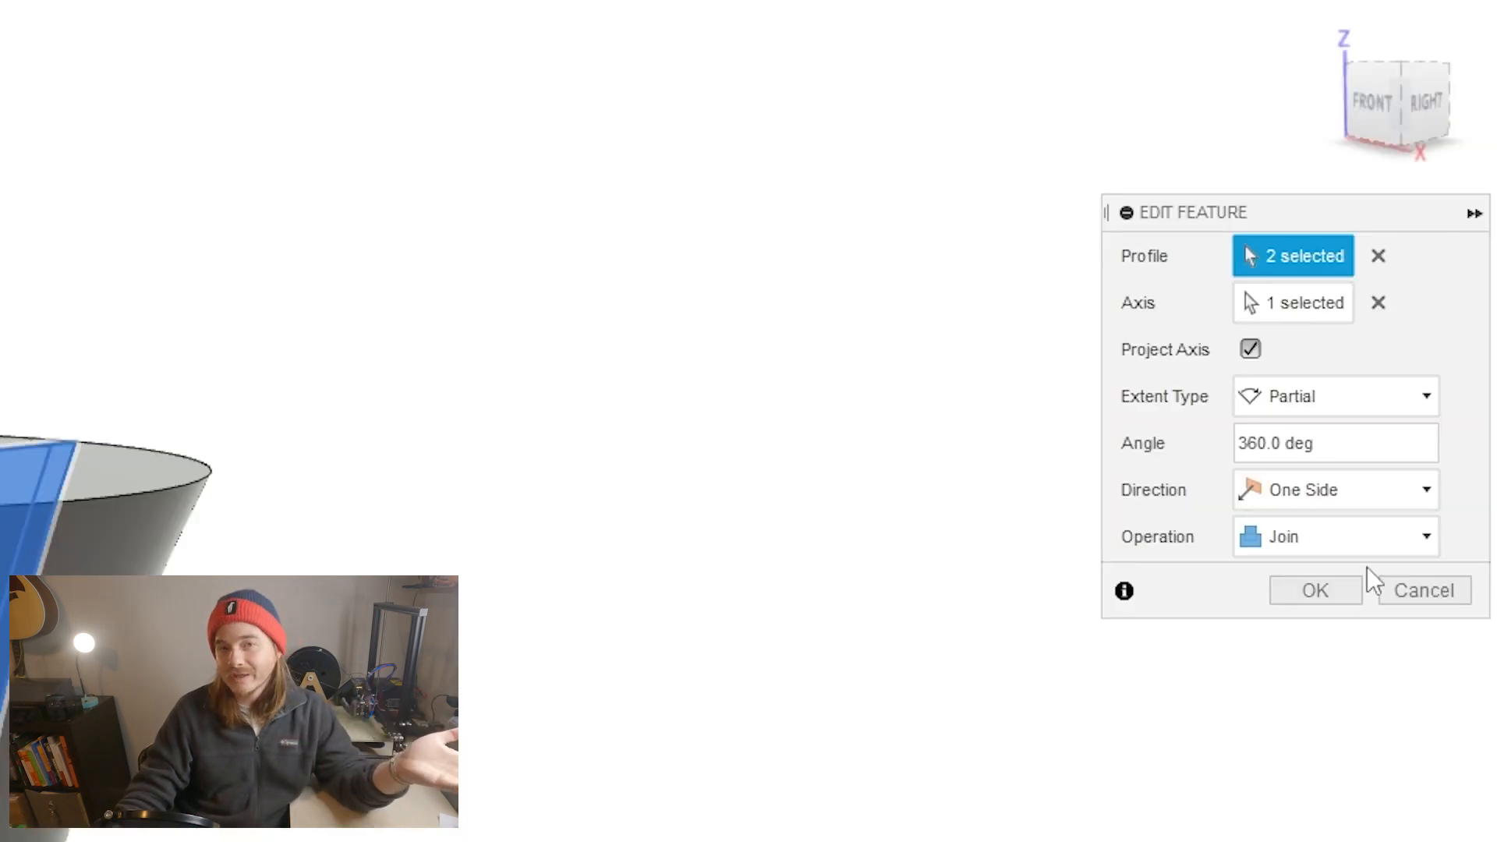
left_click(1360, 550)
left_click(1311, 683)
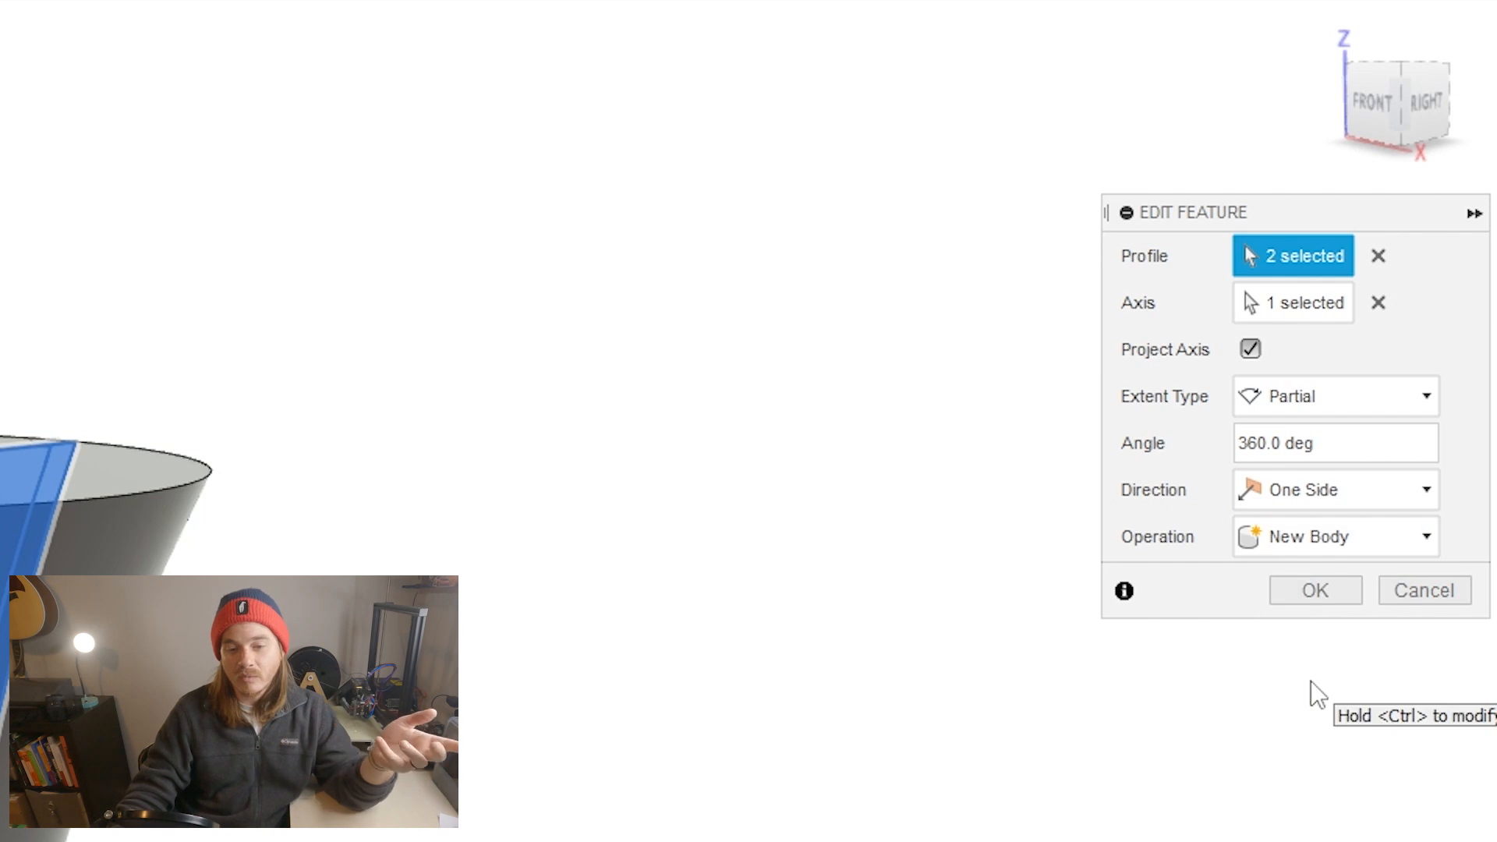
left_click(1334, 600)
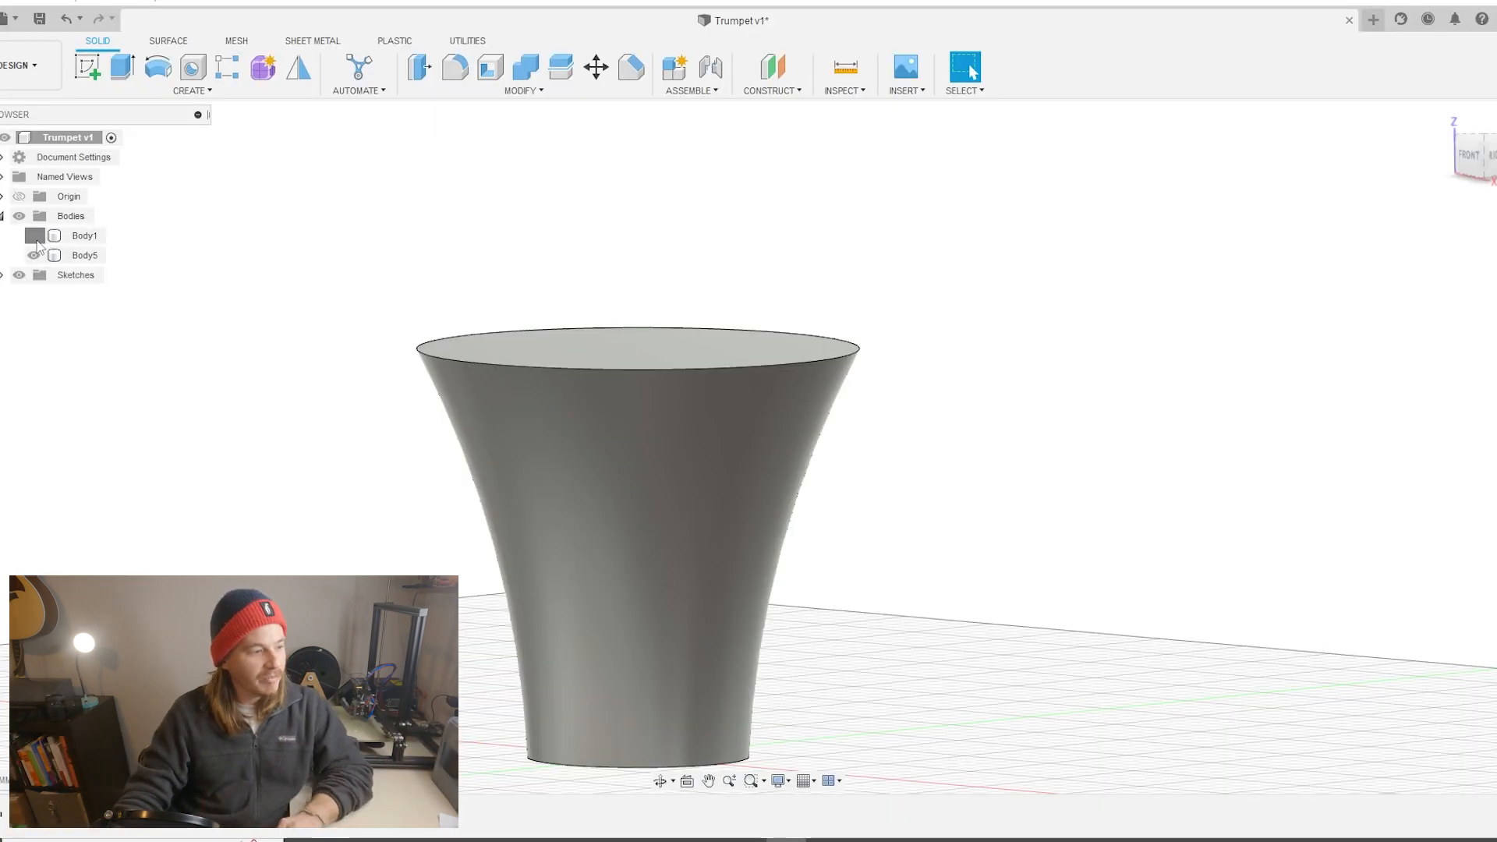
Hide the flange body and shell the trumpet body through its top and bottom faces with 4 mm inside thickness
left_click(37, 241)
left_click(36, 241)
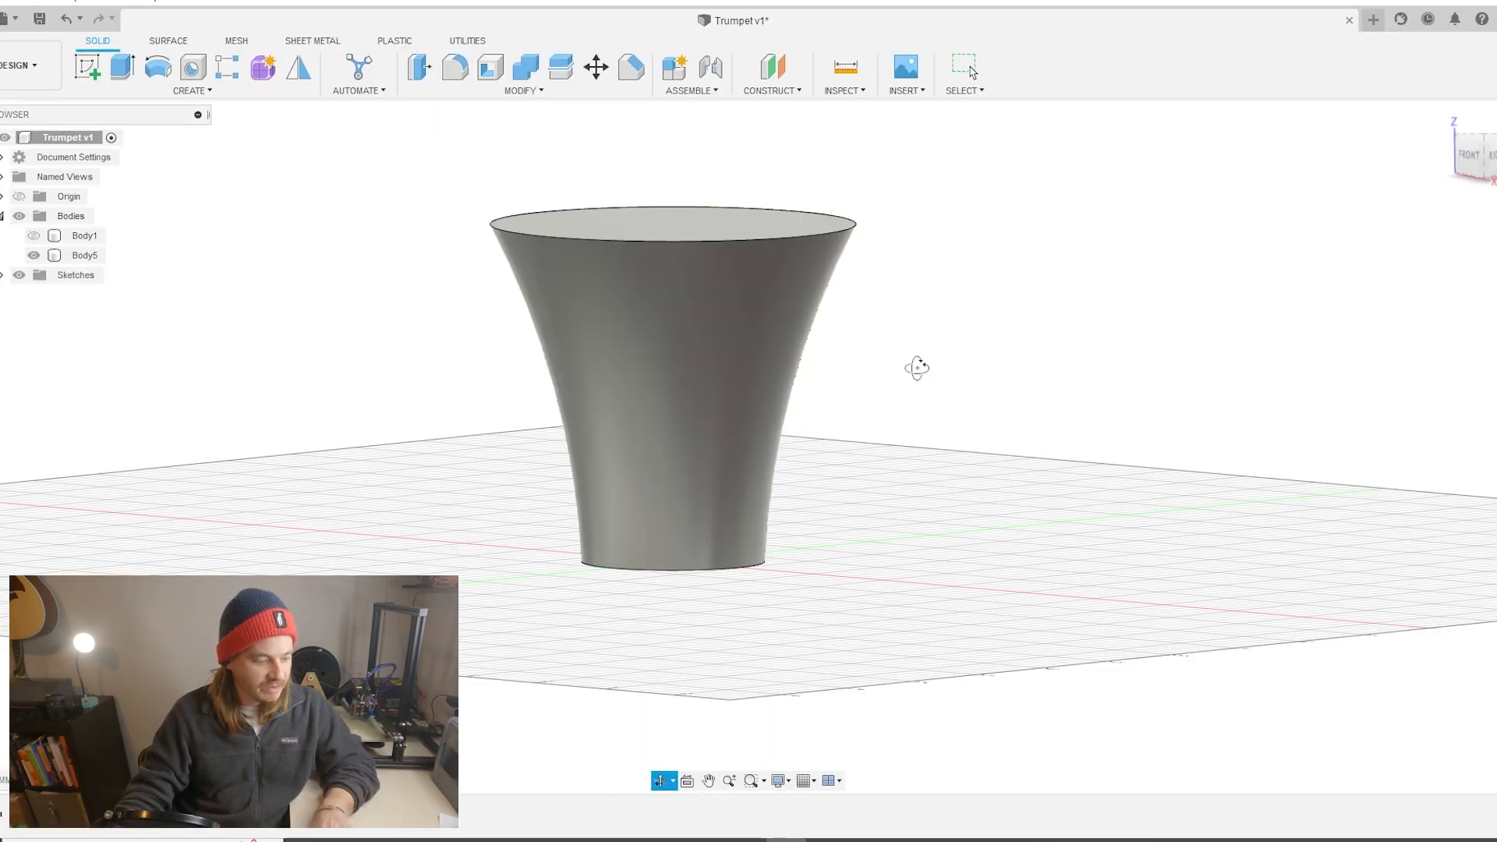
mouse_move(919, 367)
middle_mouse_down("shift")
mouse_move(924, 305)
mouse_move(926, 394)
middle_mouse_up("shift")
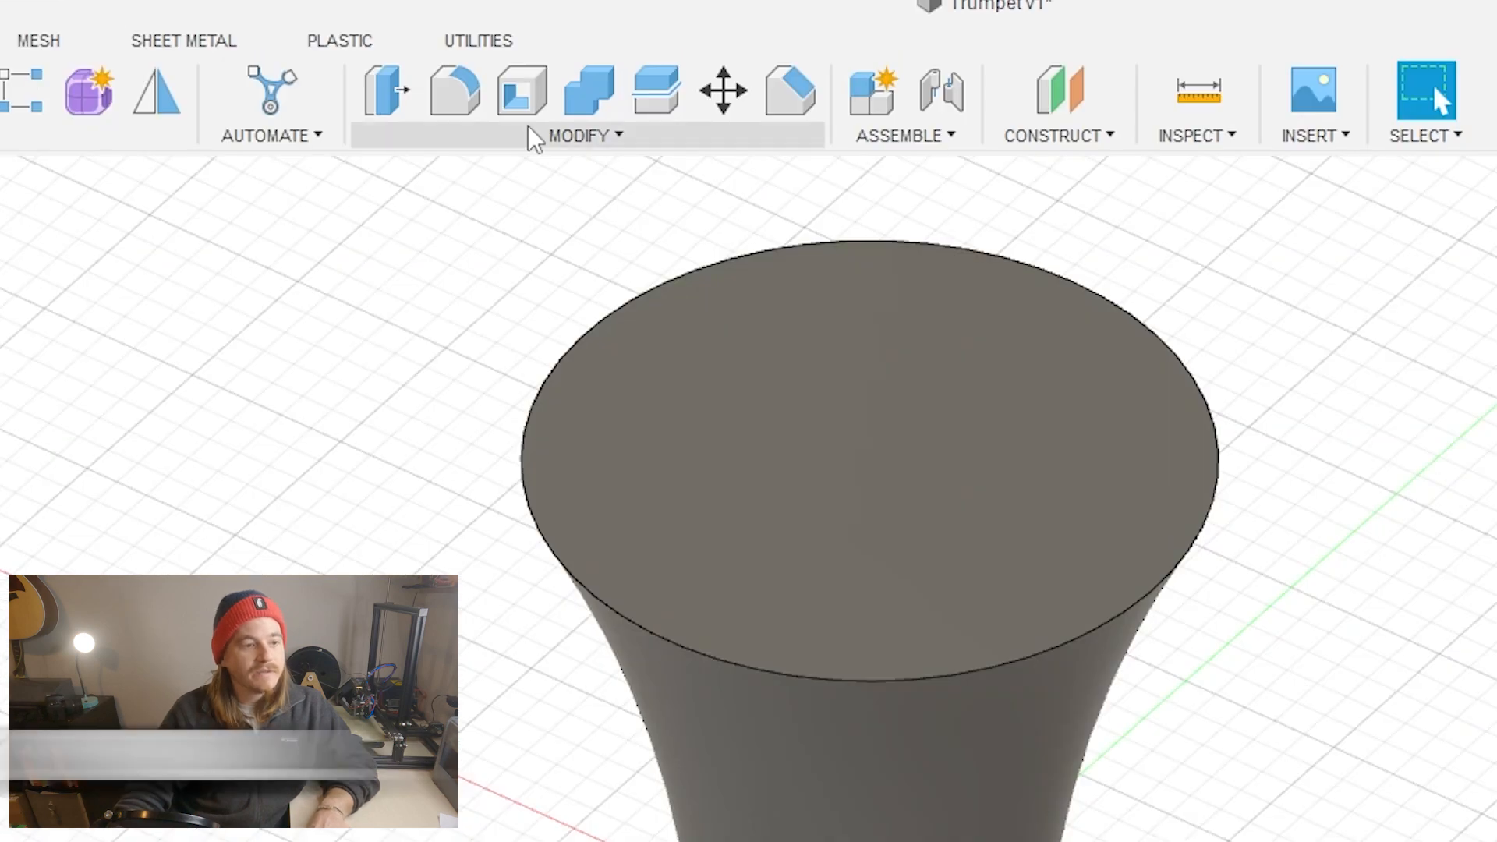
left_click(528, 125)
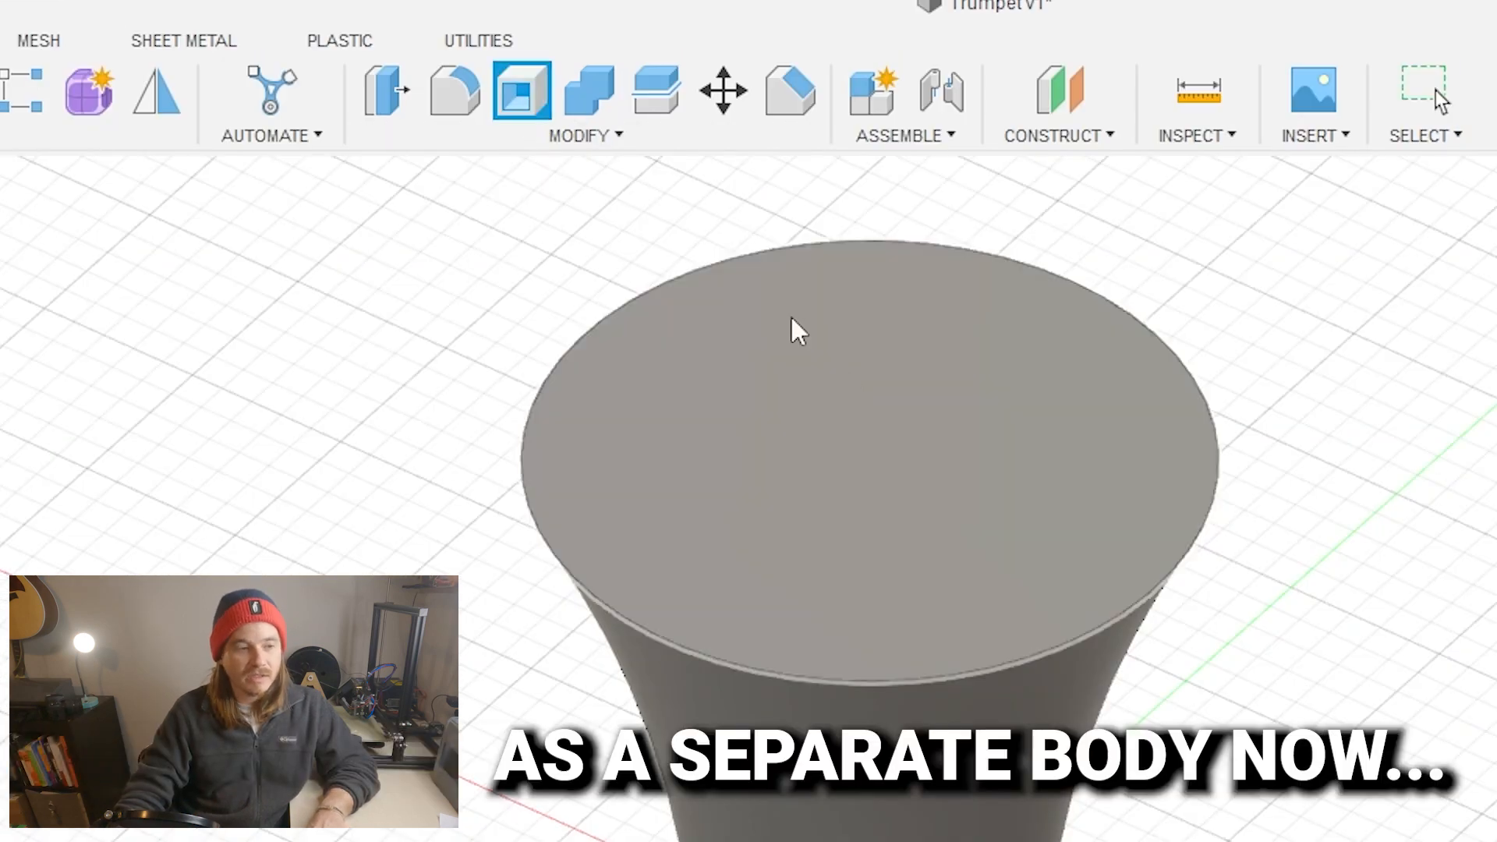
left_click(879, 437)
middle_click_drag(1380, 828, 1404, 546, "shift")
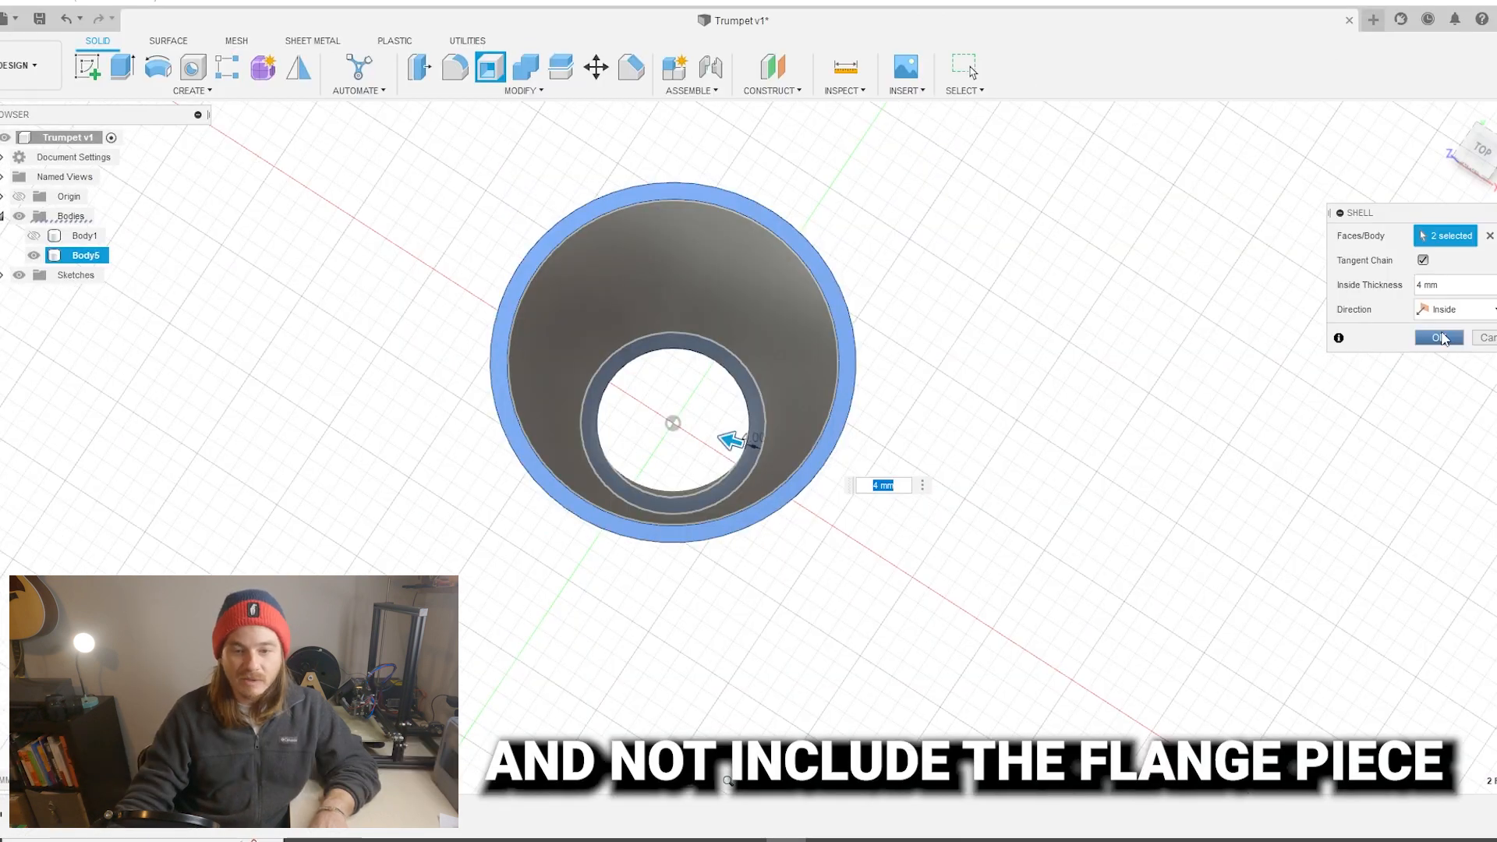
left_click(1440, 338)
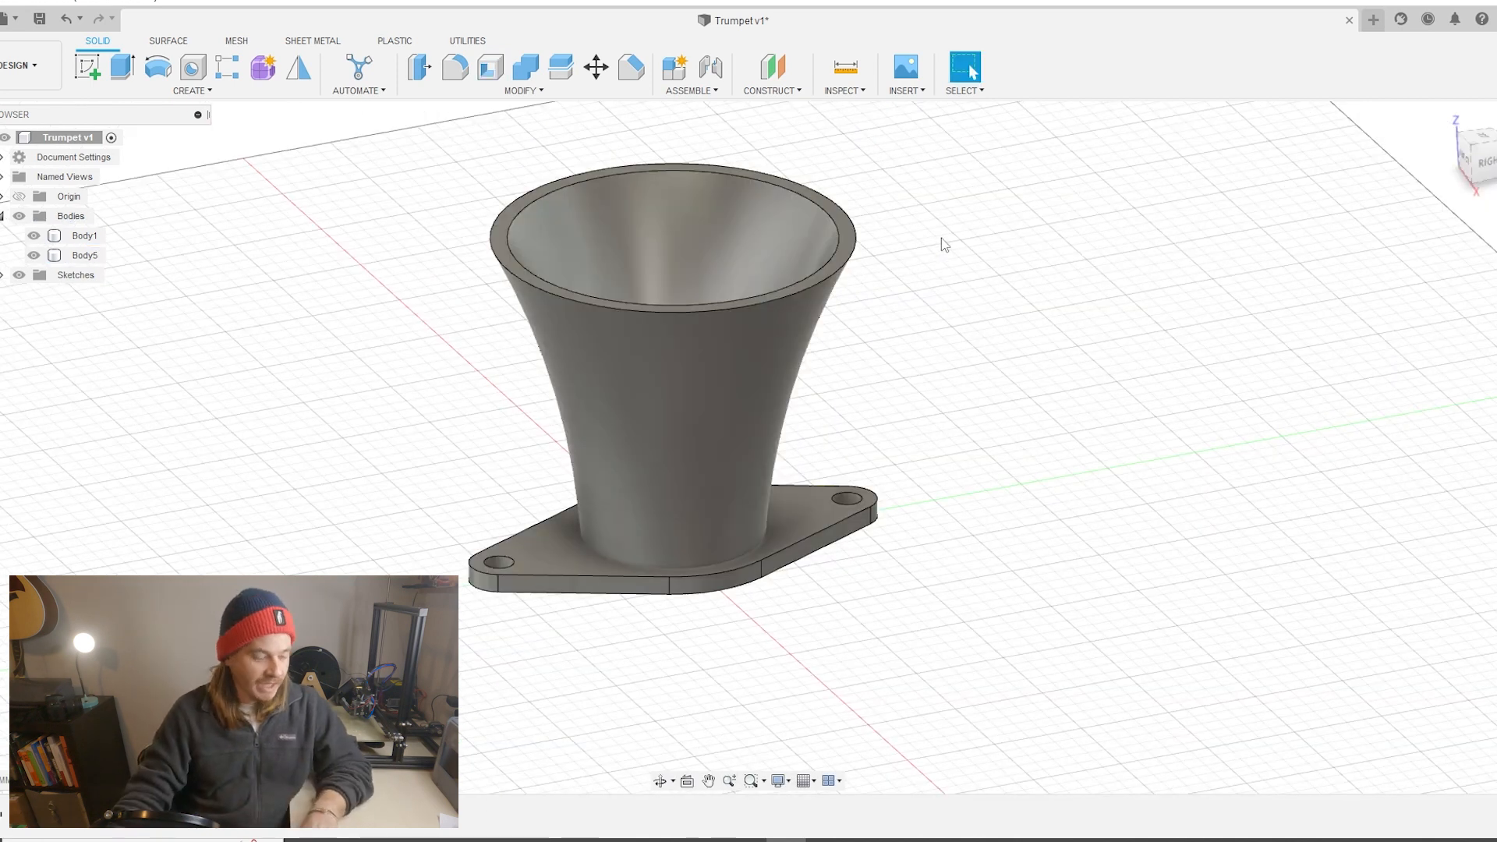
Extrude the trumpet's top rim face 8 mm upward as a new body
middle_click_drag(941, 239, 921, 310)
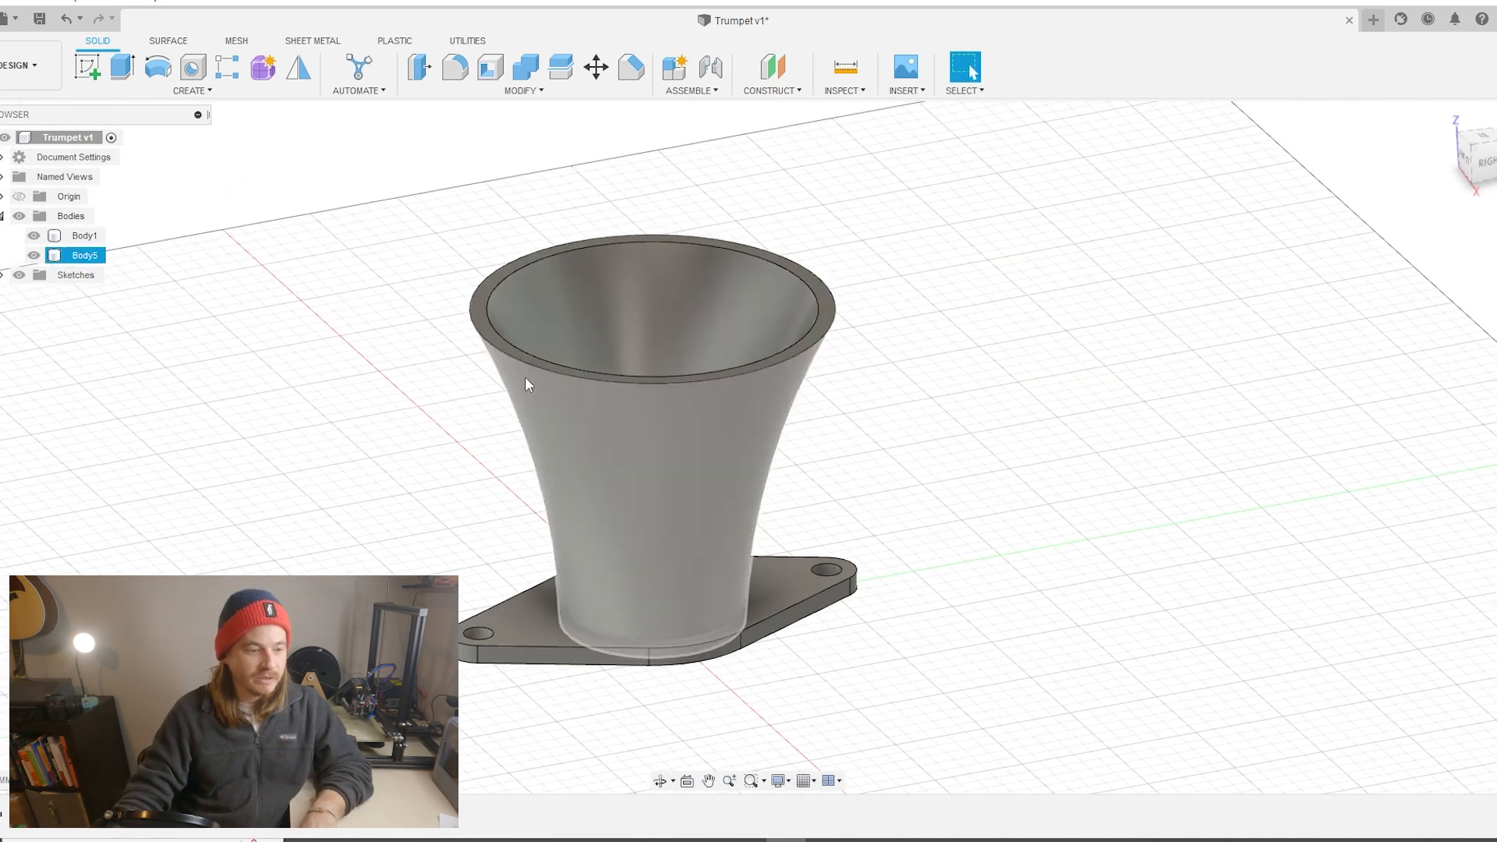
left_click(825, 348)
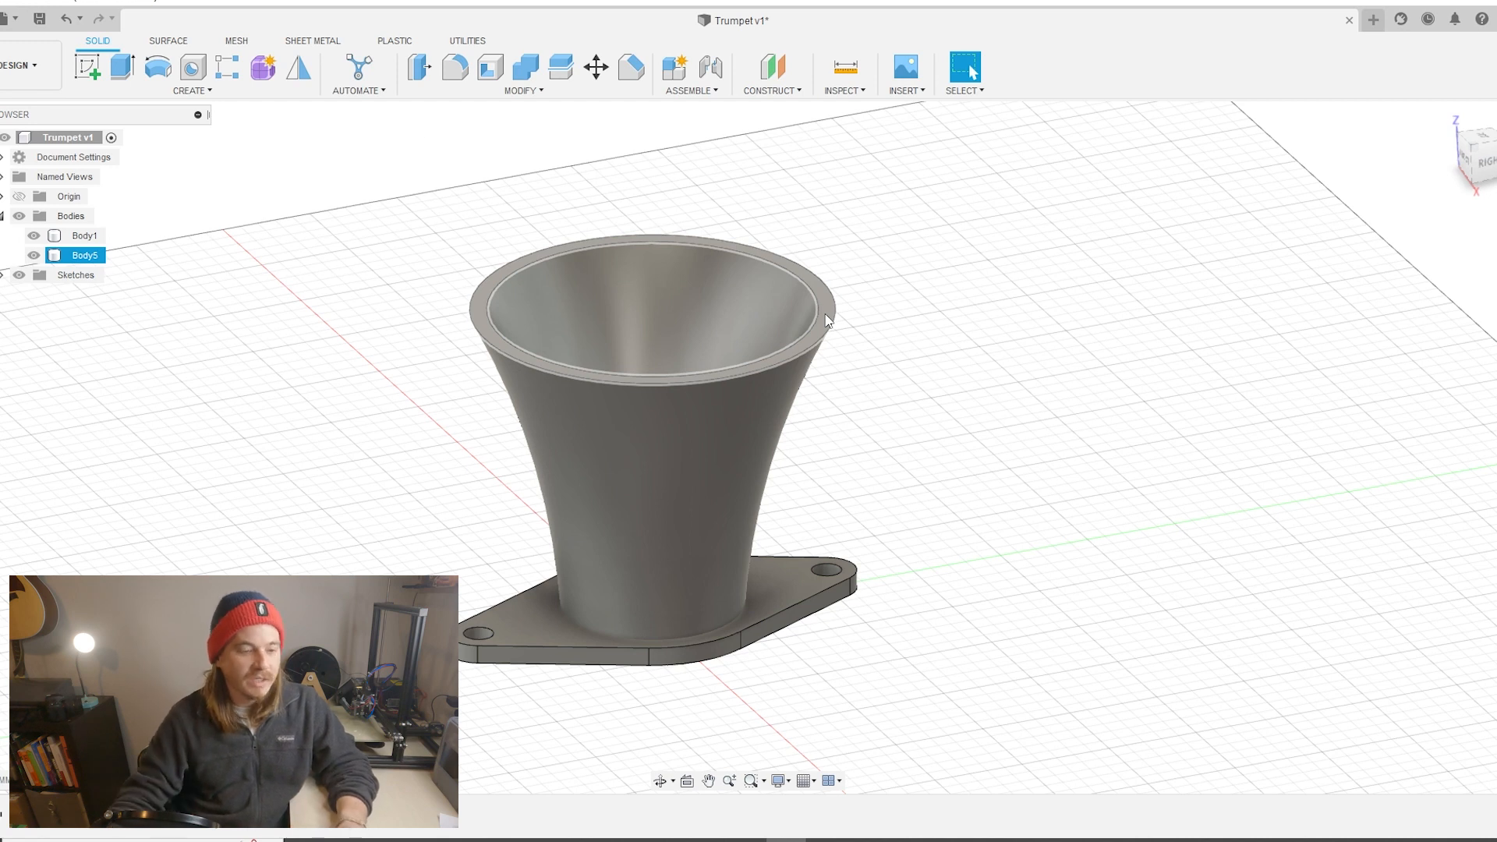
left_click(826, 320)
left_click(124, 70)
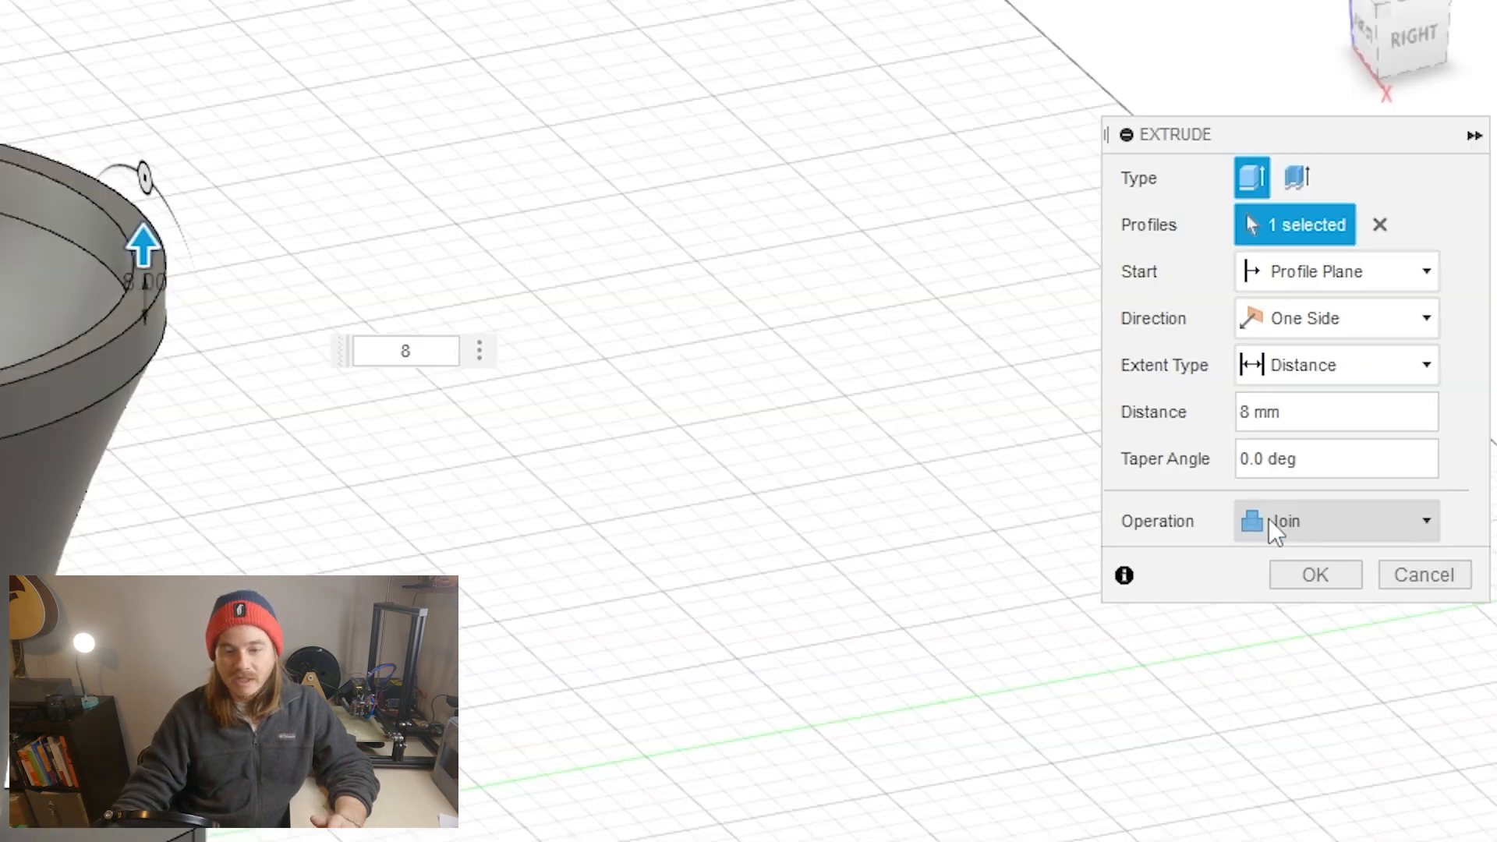
left_click(1415, 417)
left_click(1425, 491)
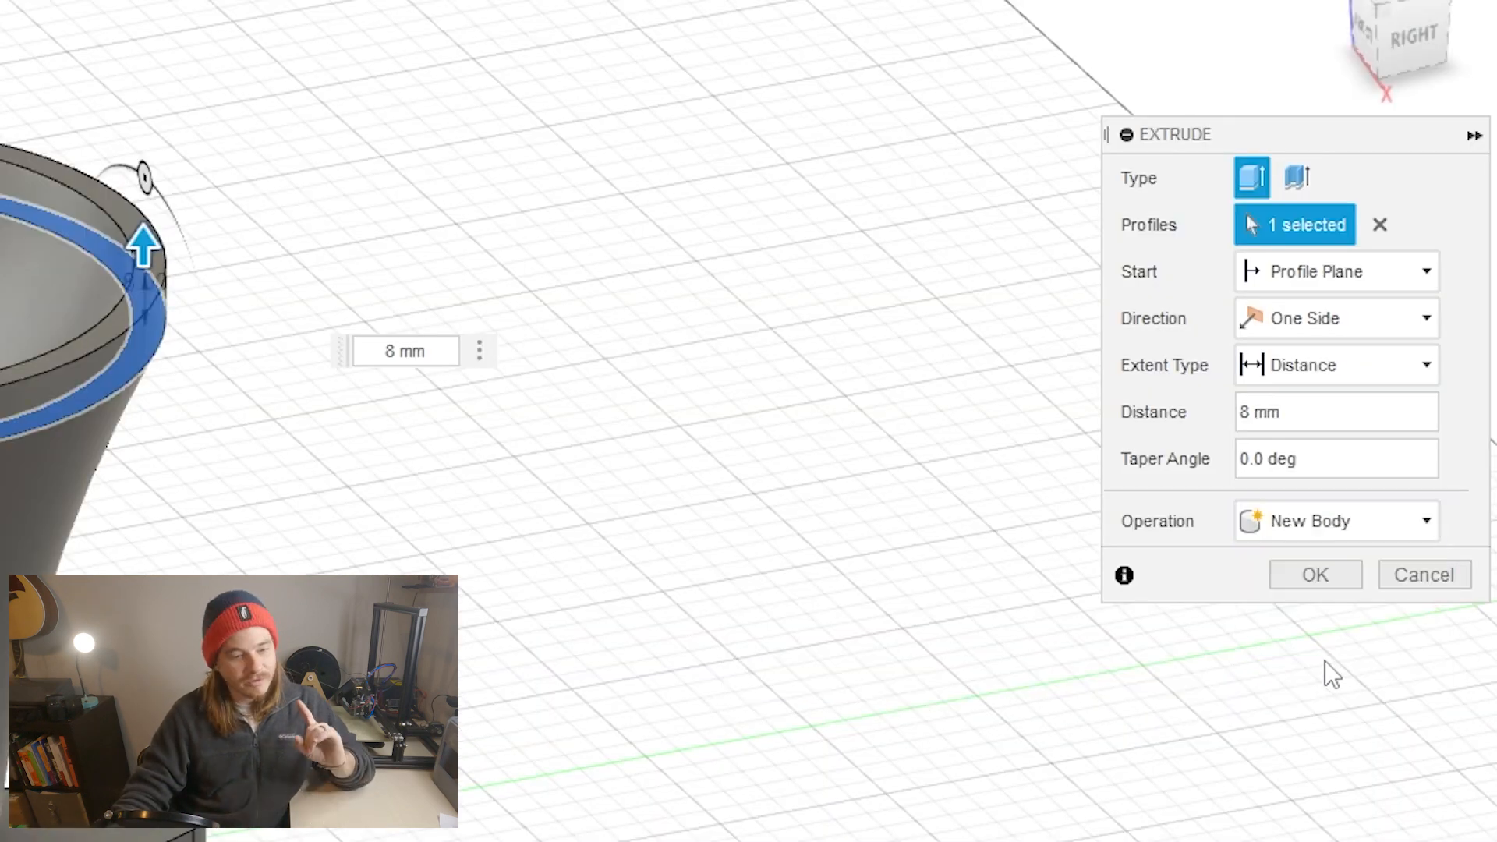
left_click(1306, 581)
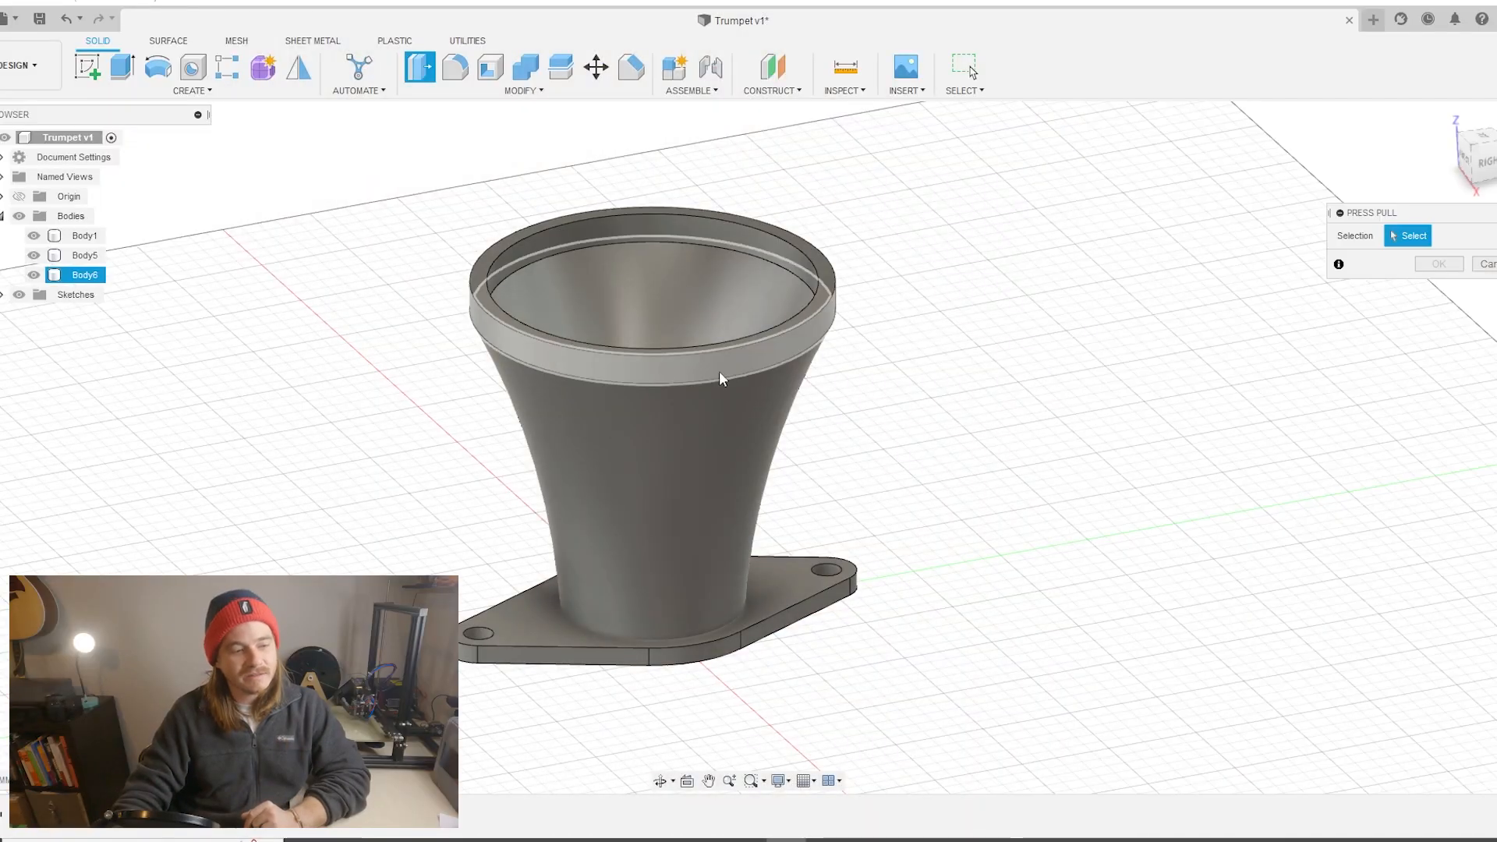
Offset the outer face of the extruded rim ring outward by 4 mm
left_click(682, 379)
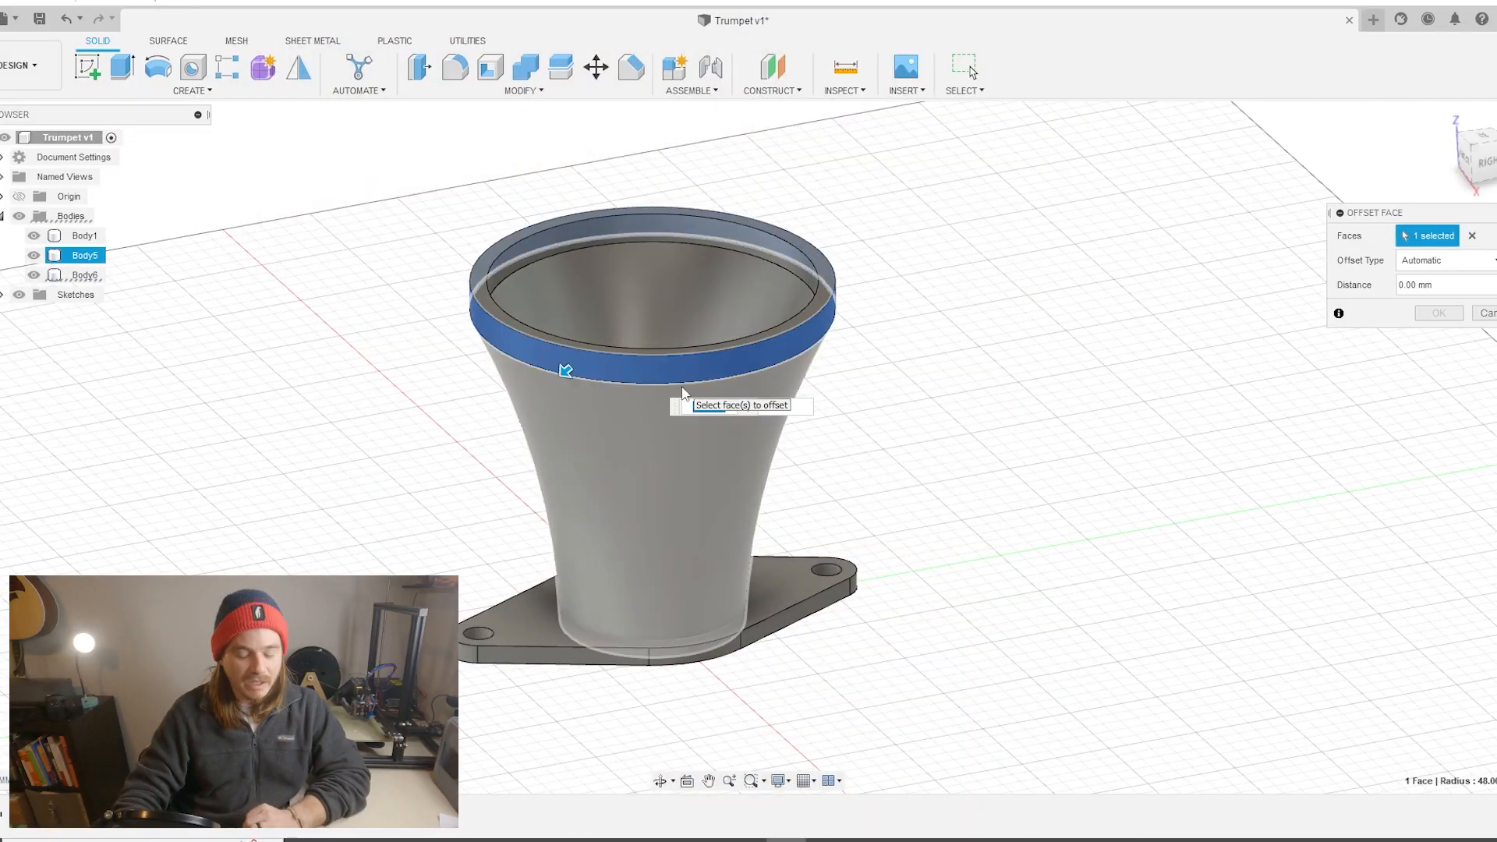
type("4")
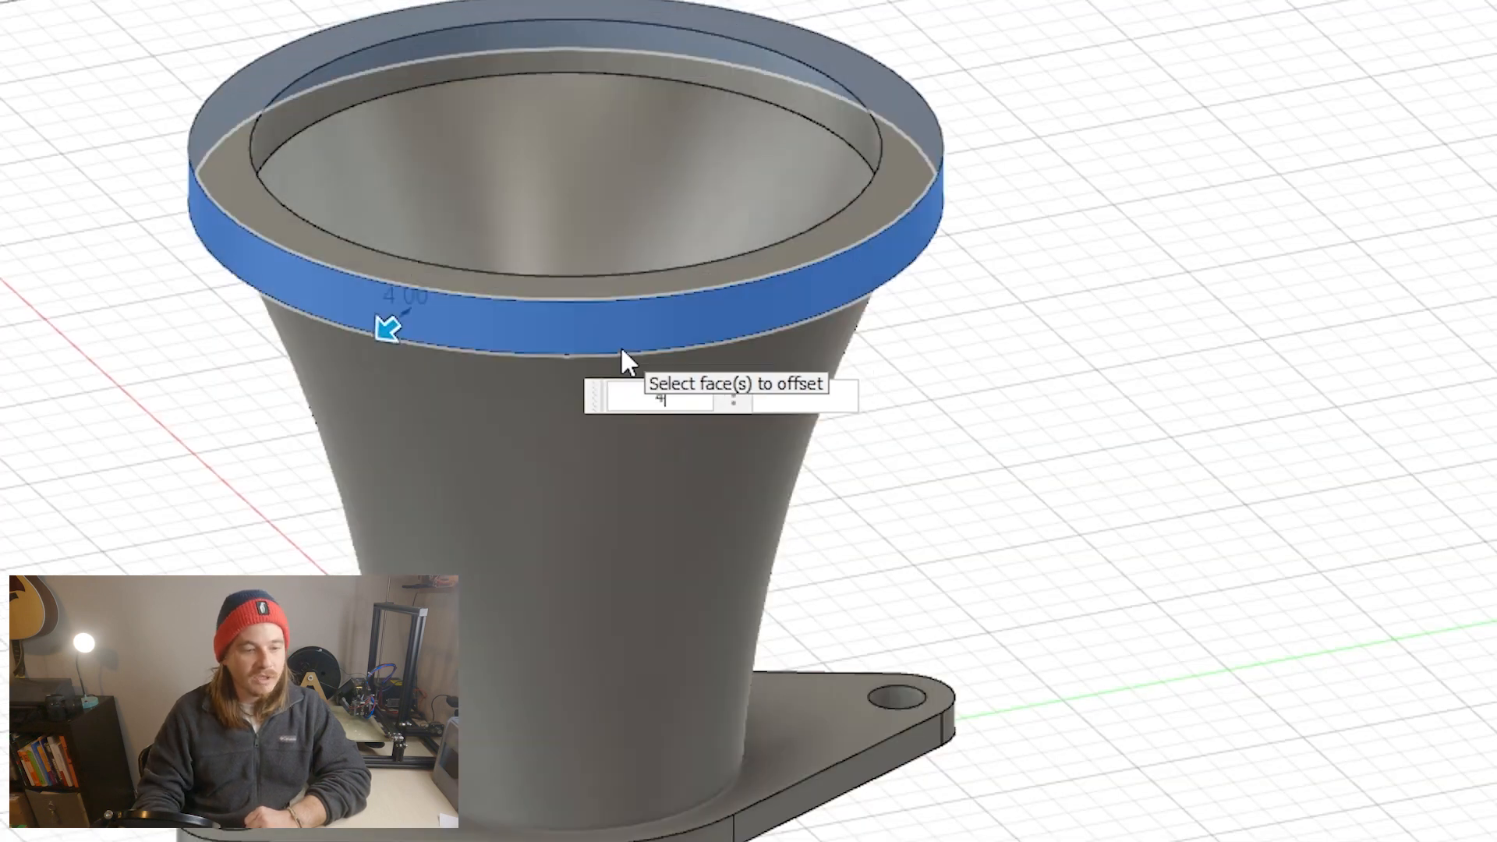
key("Return")
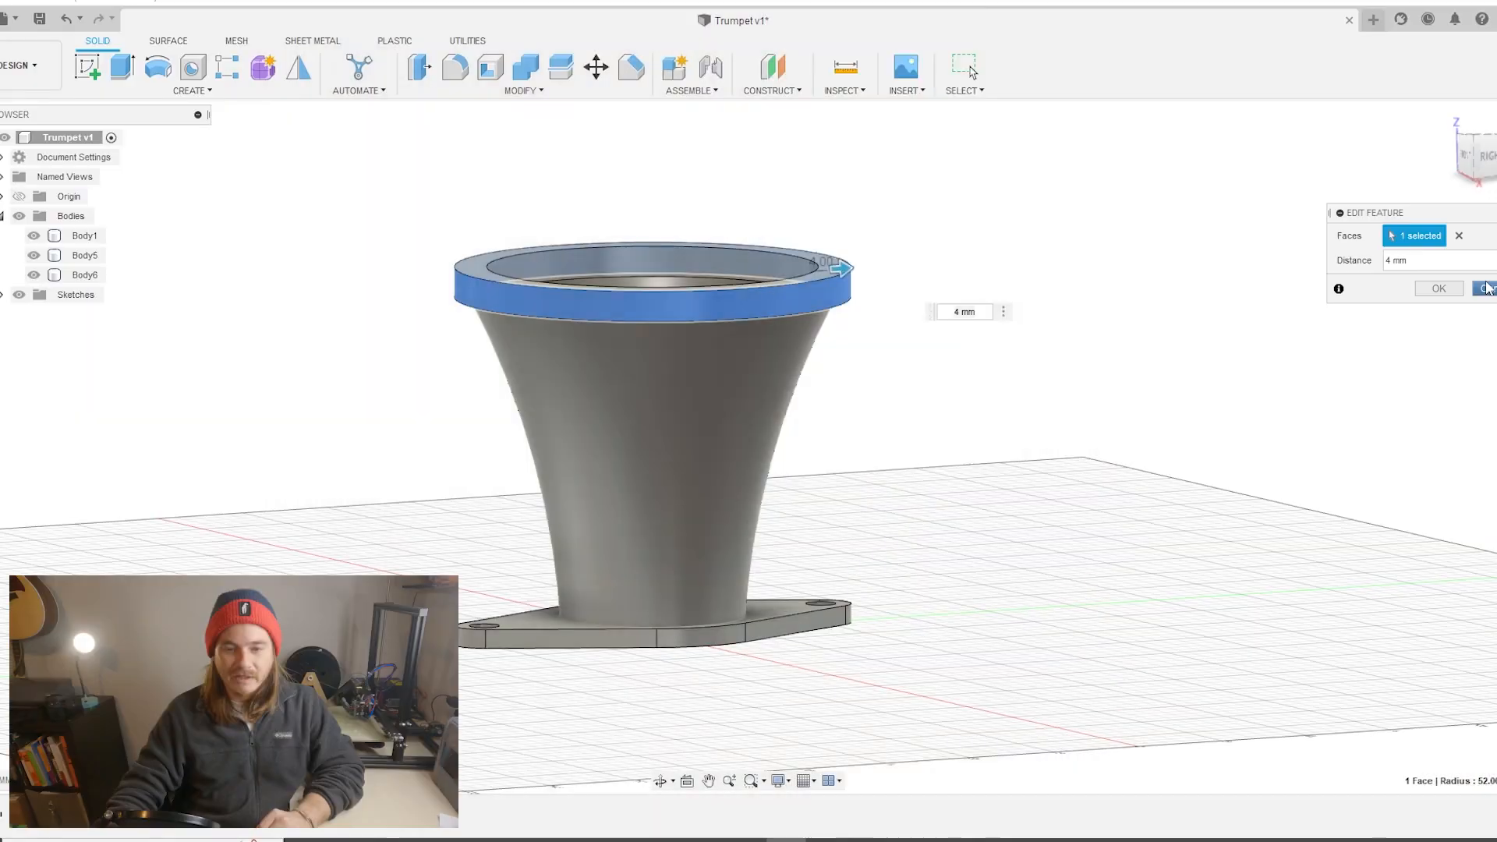
Leave the offset feature's edit and start Press Pull on the outer face of the rim ring
key("Escape")
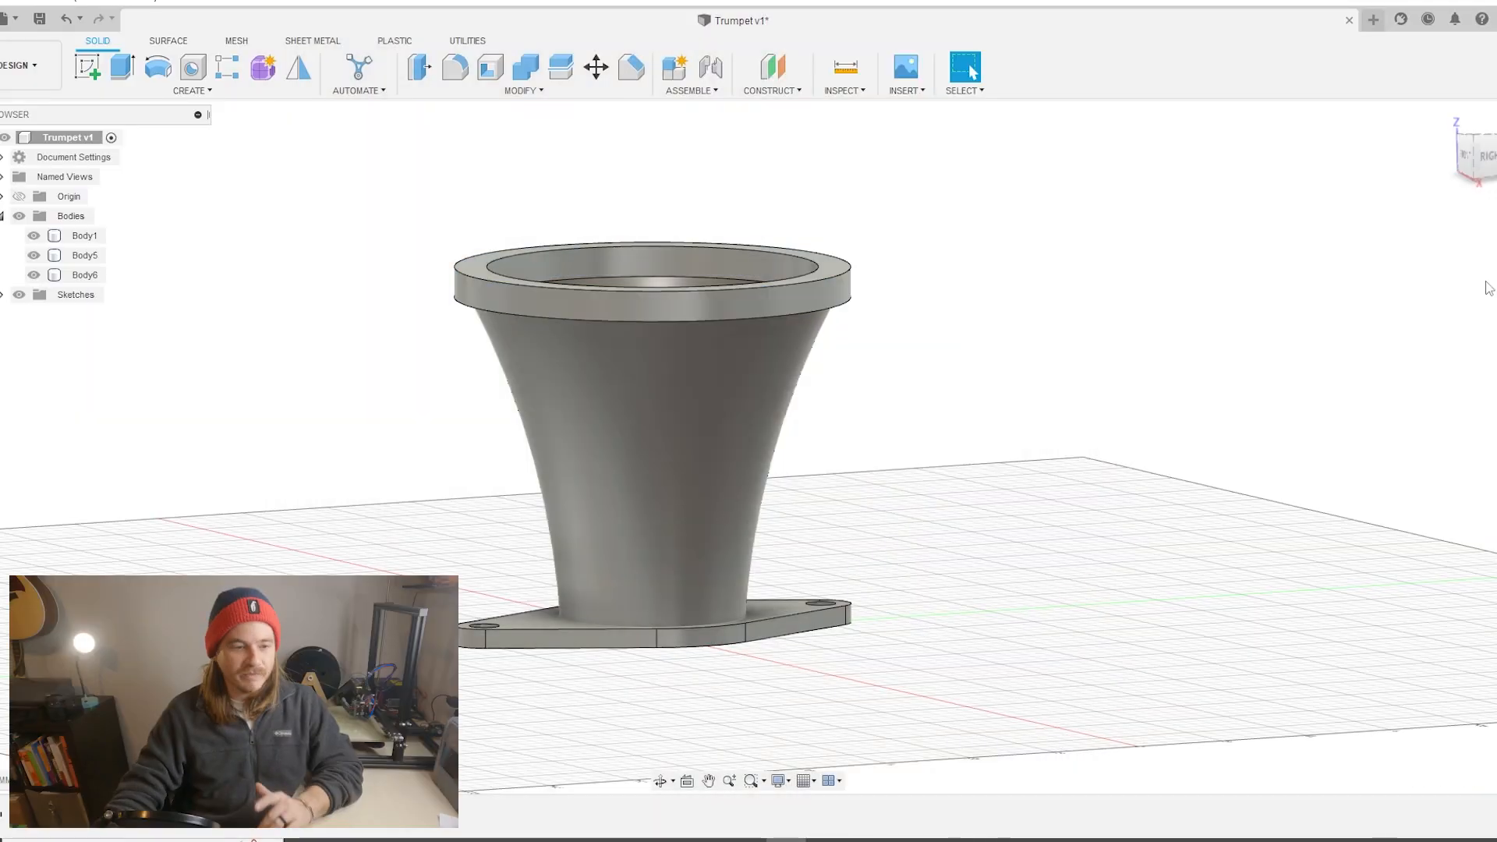
key("q")
left_click(844, 278)
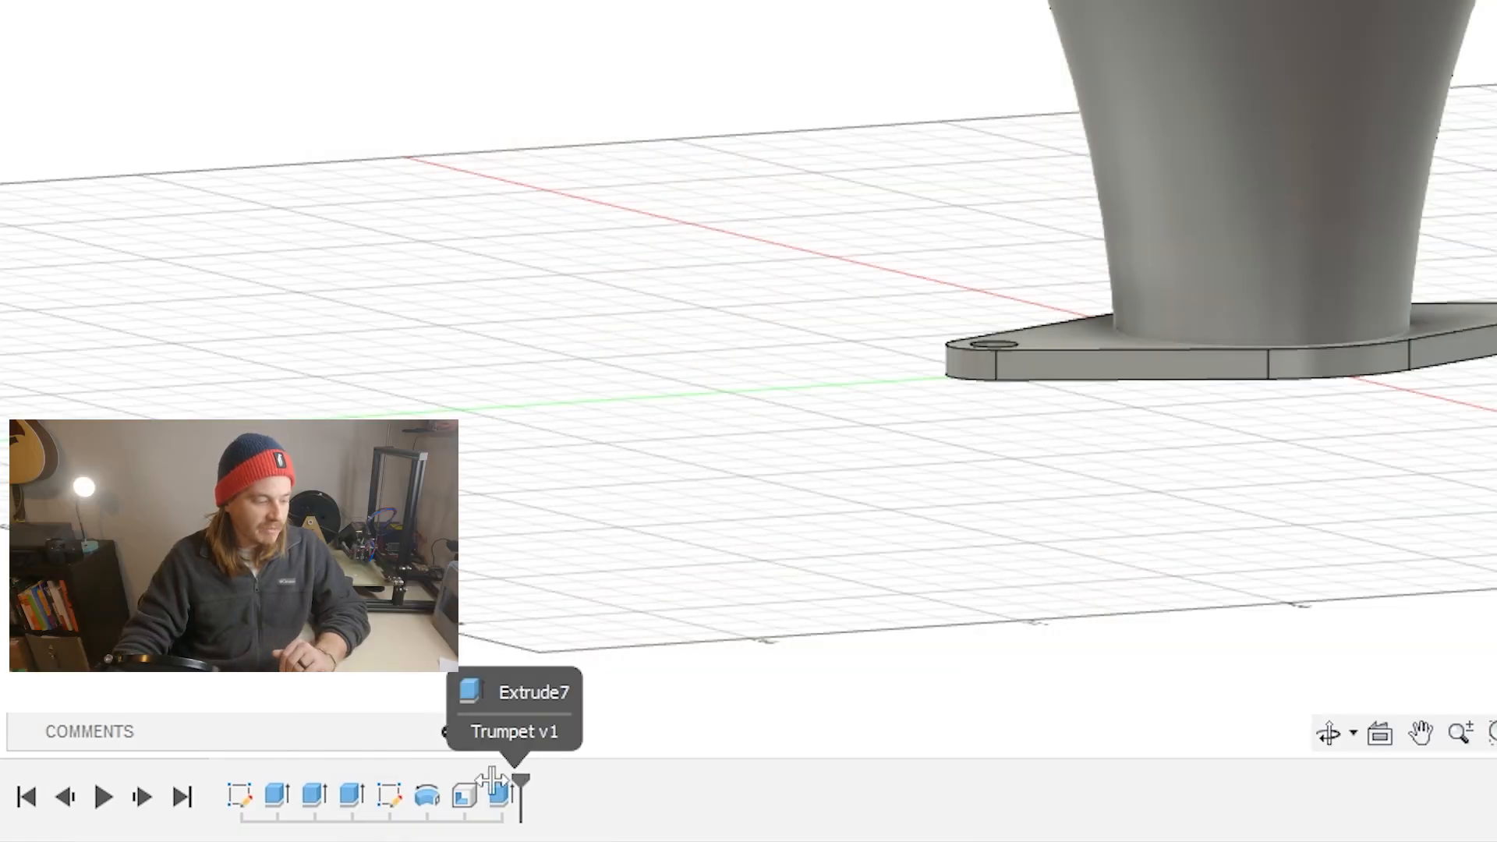
Roll the timeline back before the rim extrusion and delete that extrusion
left_click_drag(491, 780, 485, 786)
right_click(497, 796)
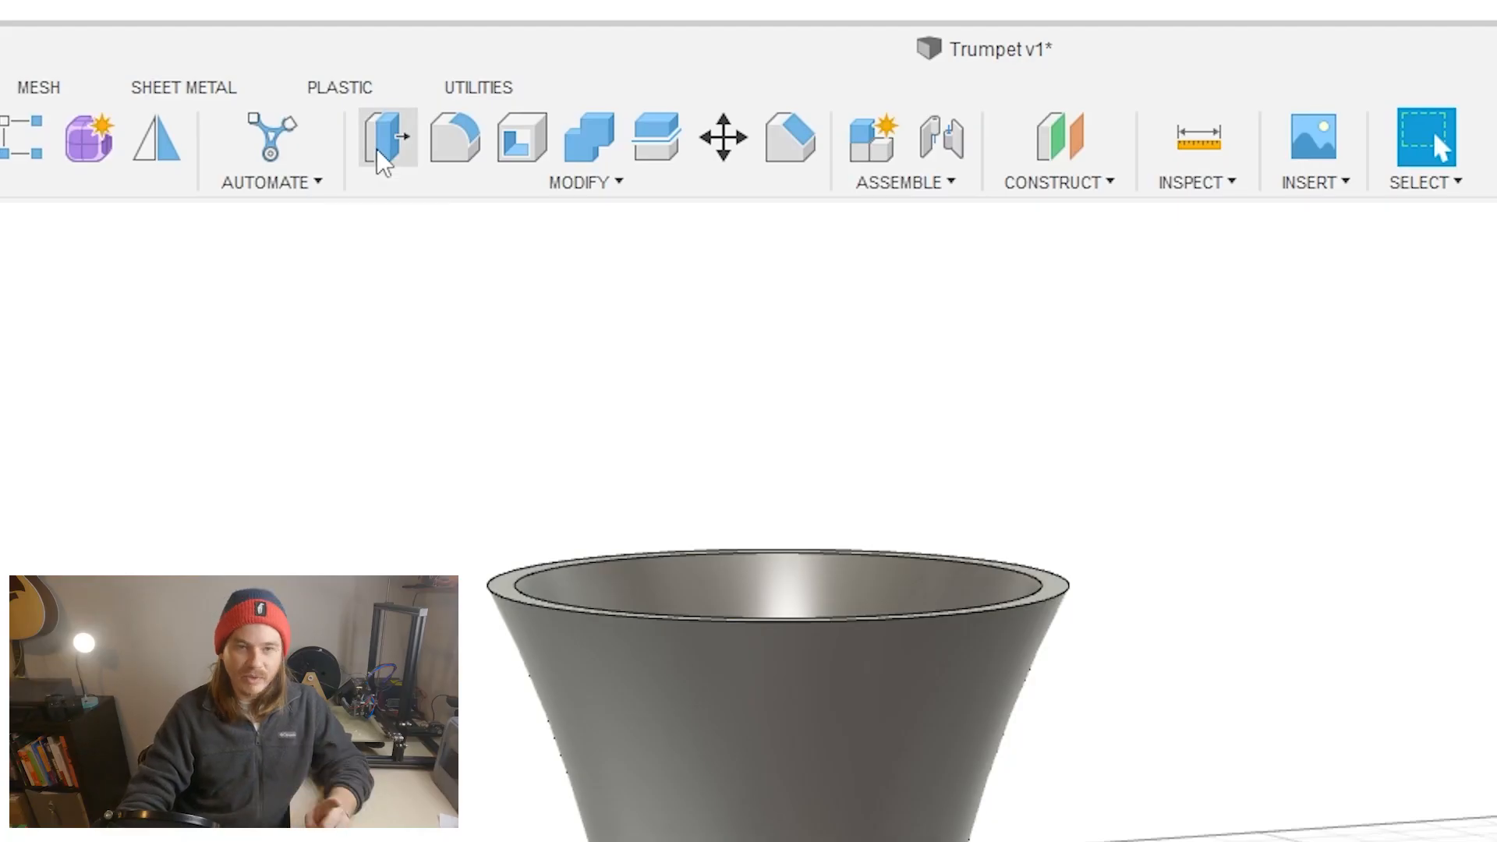
Try to offset the trumpet's top rim face upward by 8 mm using Press Pull
left_click(382, 152)
middle_click_drag(904, 392, 907, 476, "shift")
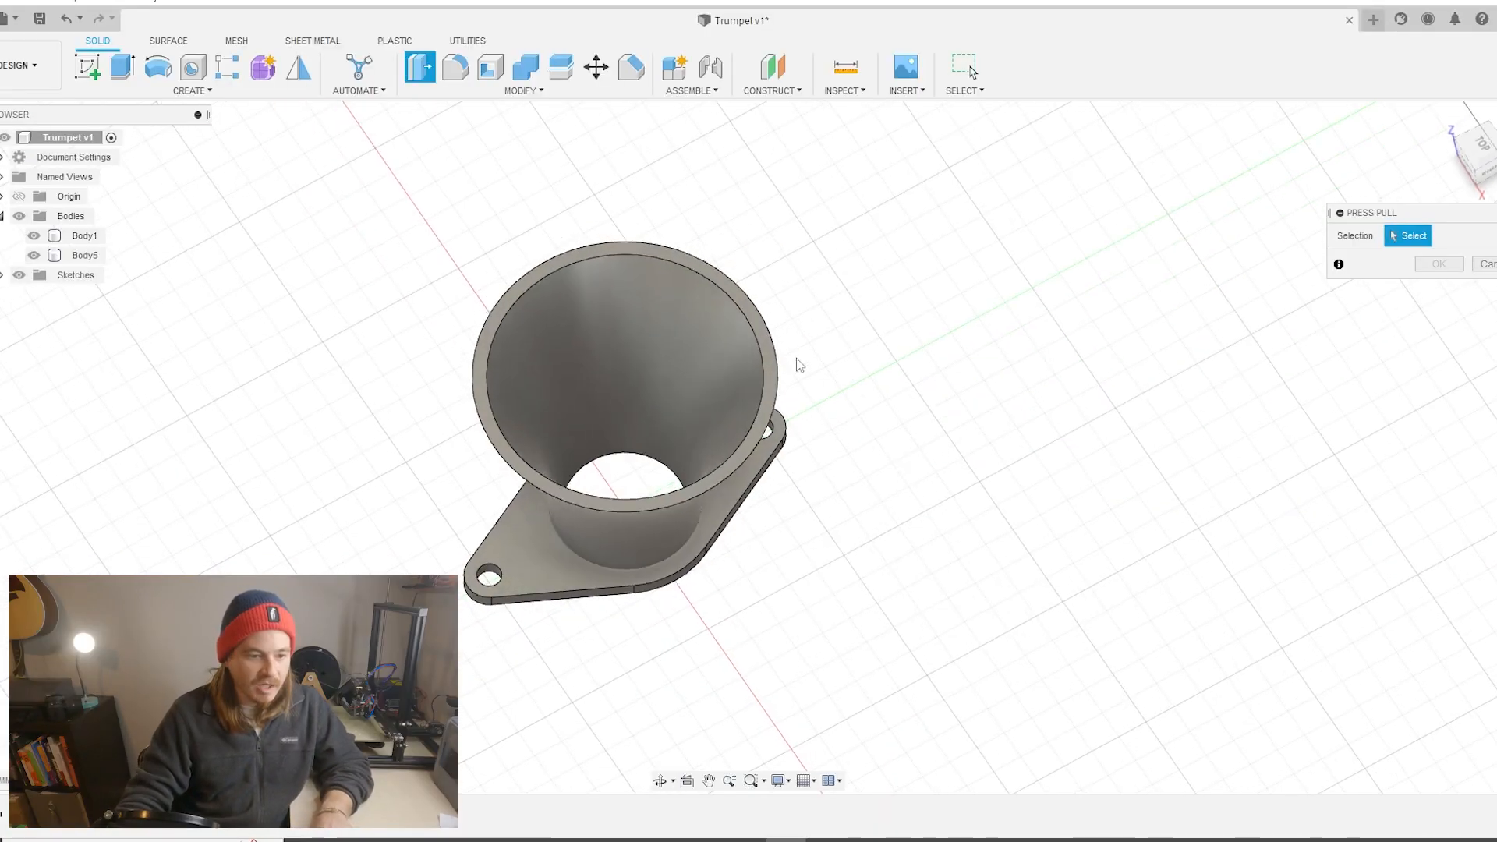
left_click(769, 356)
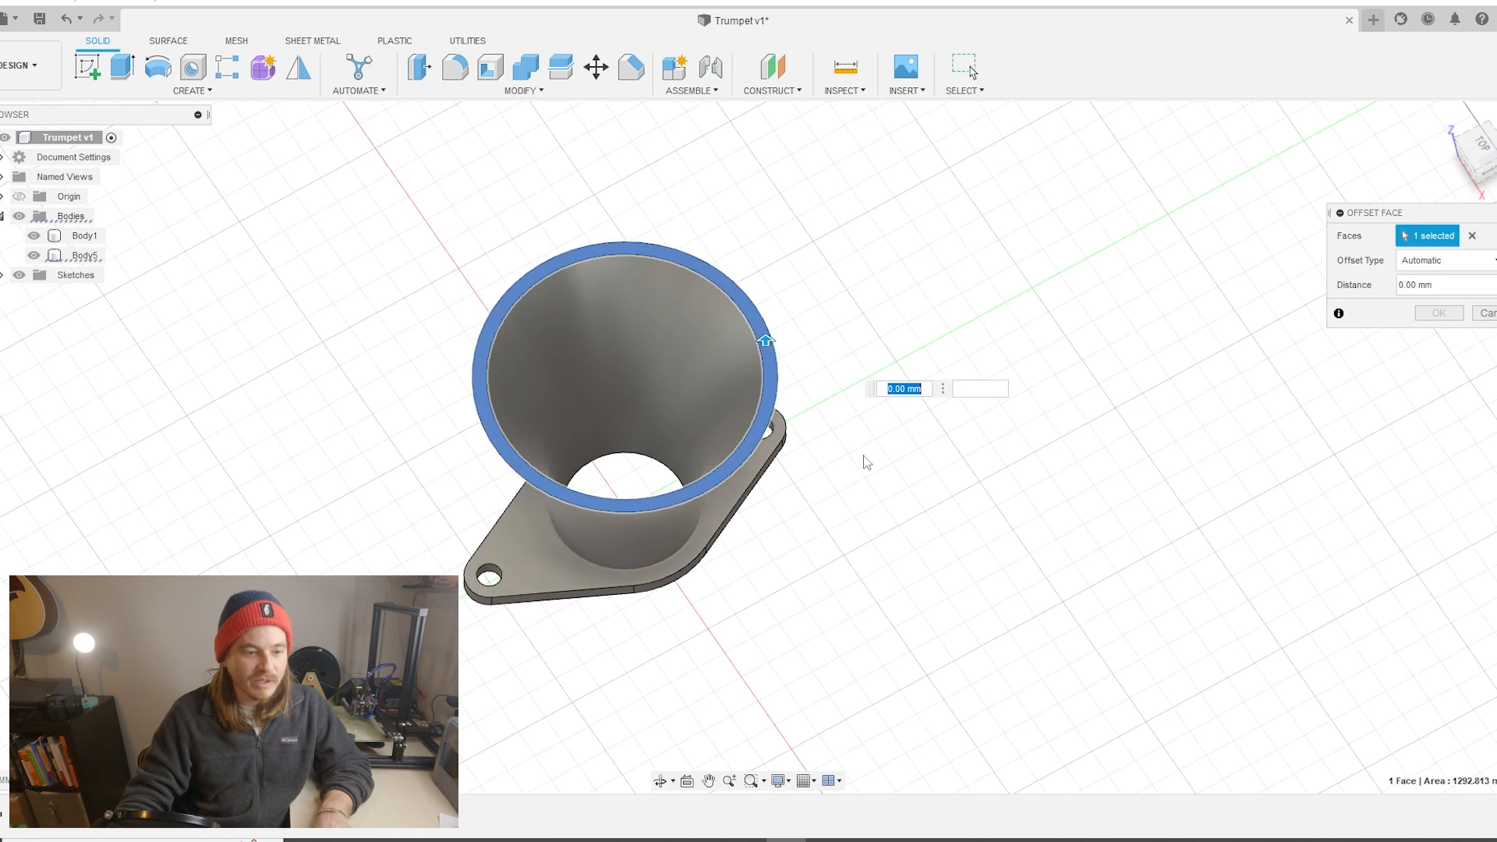
middle_click_drag(862, 450, 766, 282, "shift")
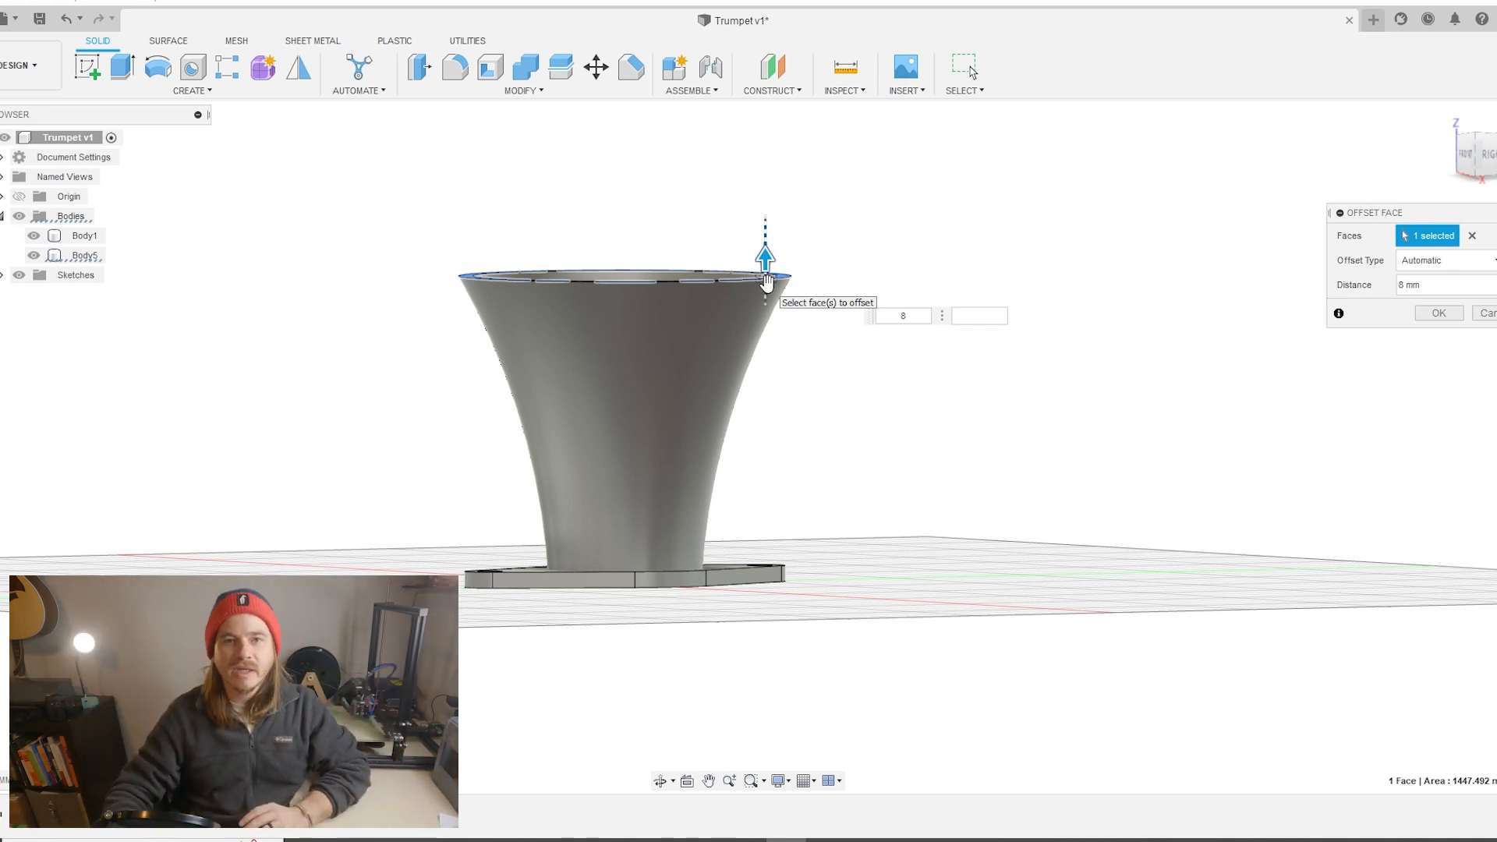
middle_click_drag(774, 282, 823, 416, "shift")
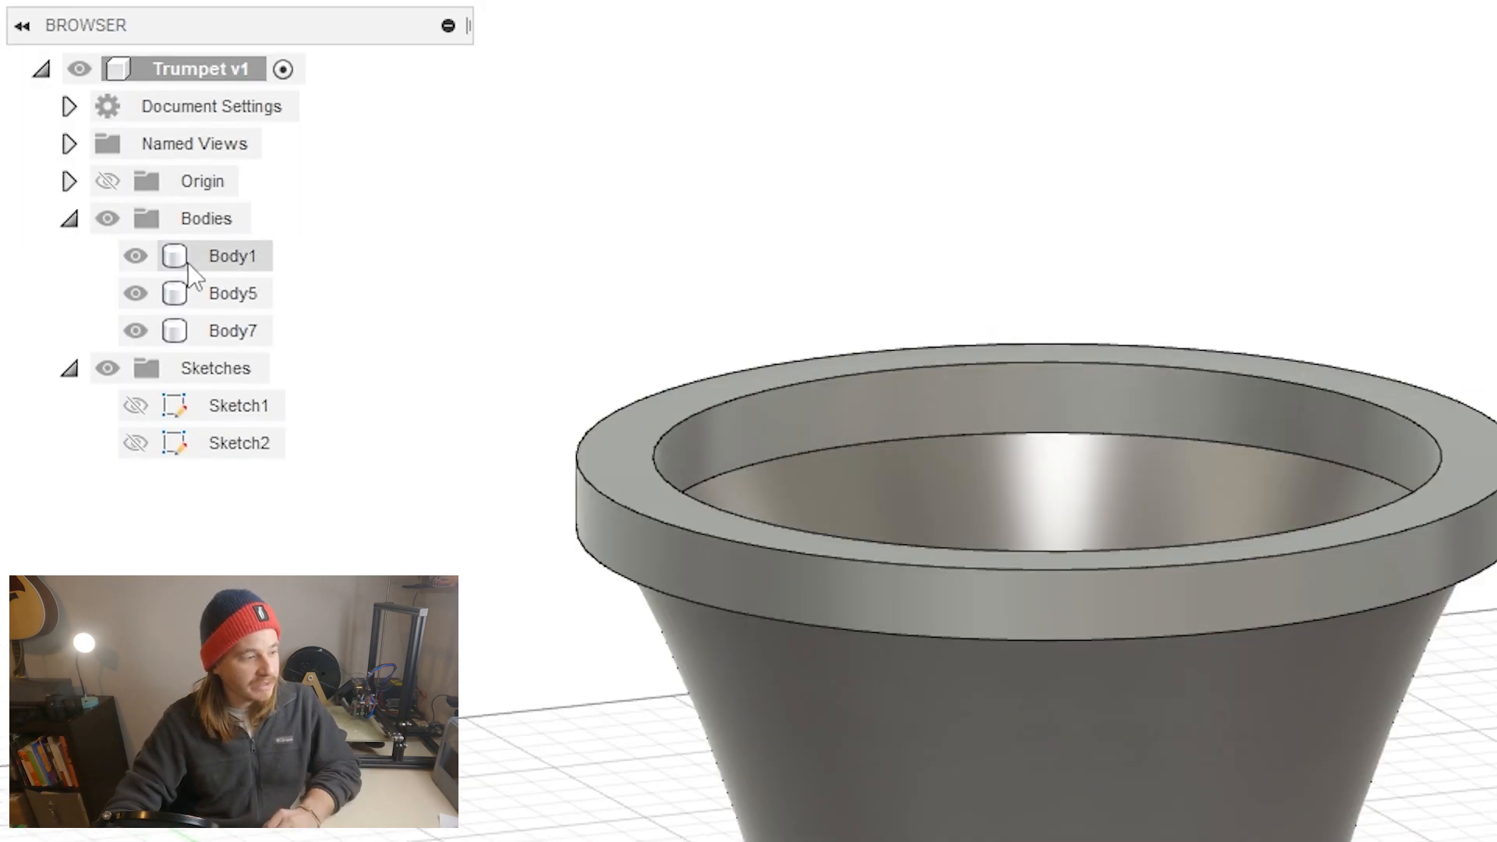
Try a 4 mm equal-distance chamfer on the flange's edge around the trumpet base, then repeat the attempt
left_click(215, 296)
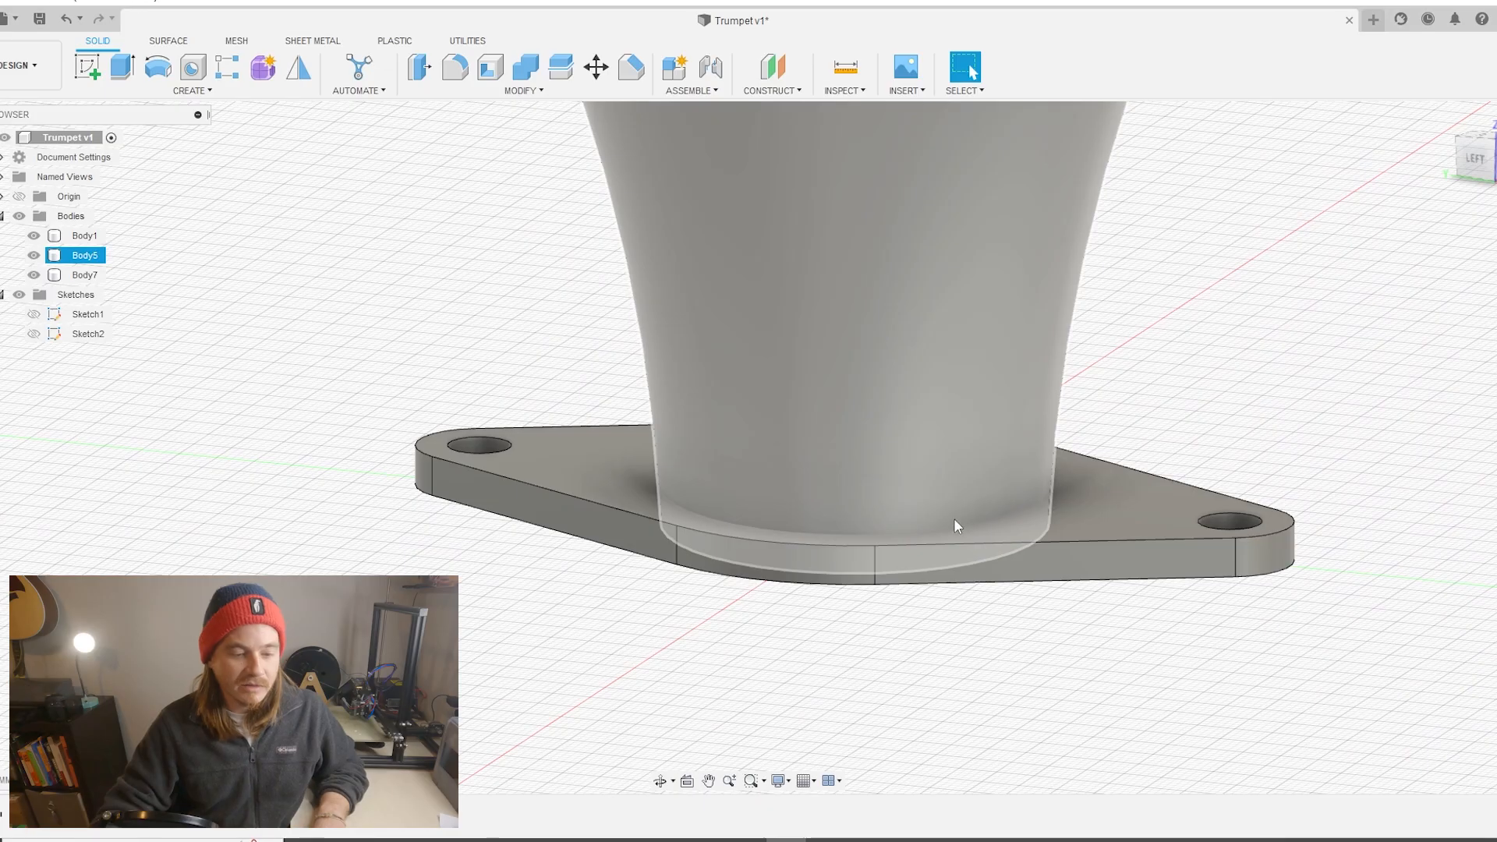
key("Escape")
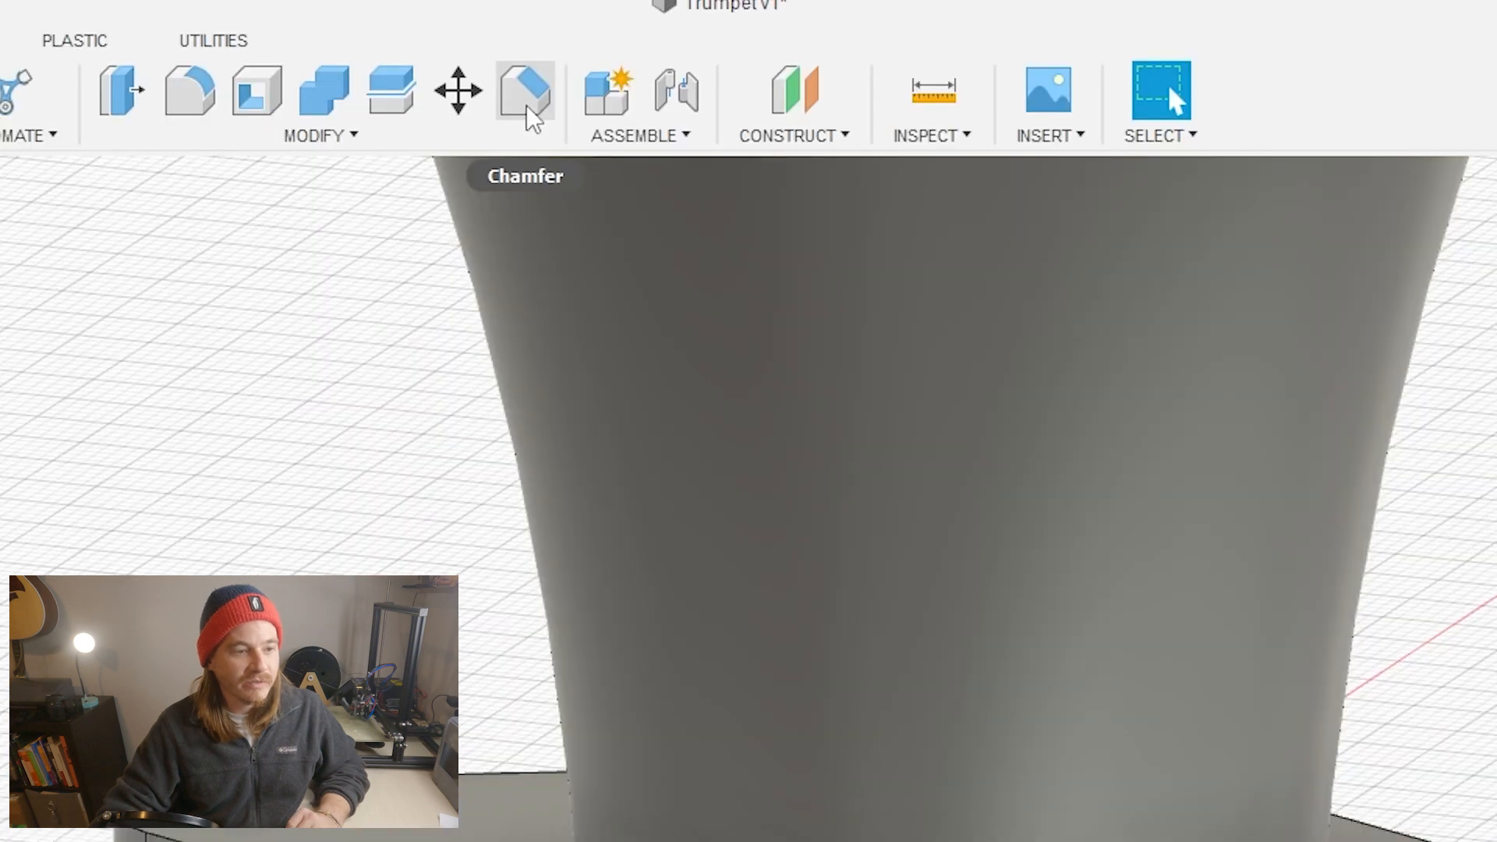
left_click(527, 108)
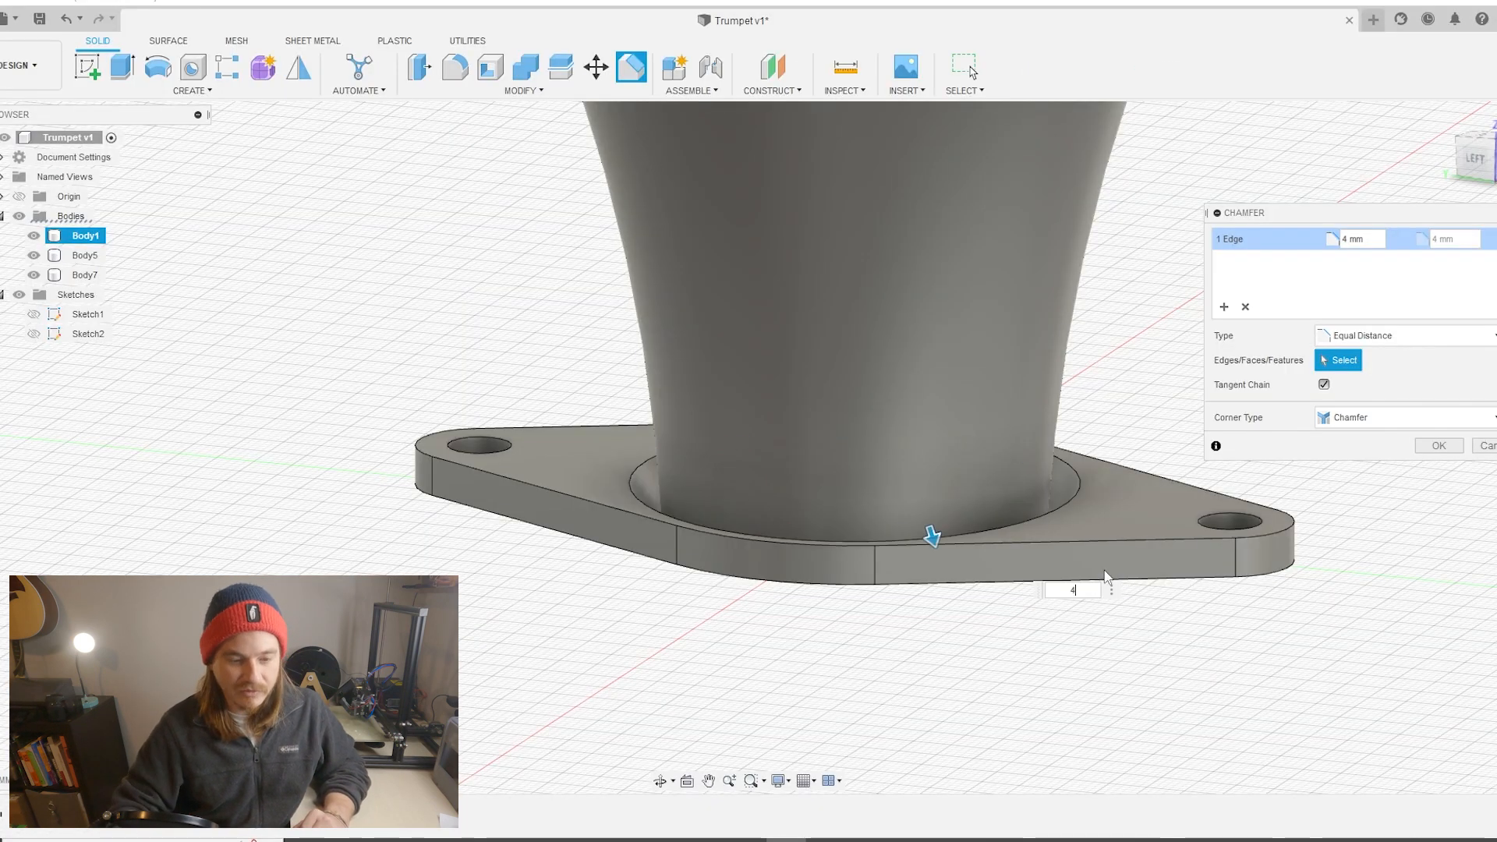
middle_click_drag(835, 662, 870, 700, "shift")
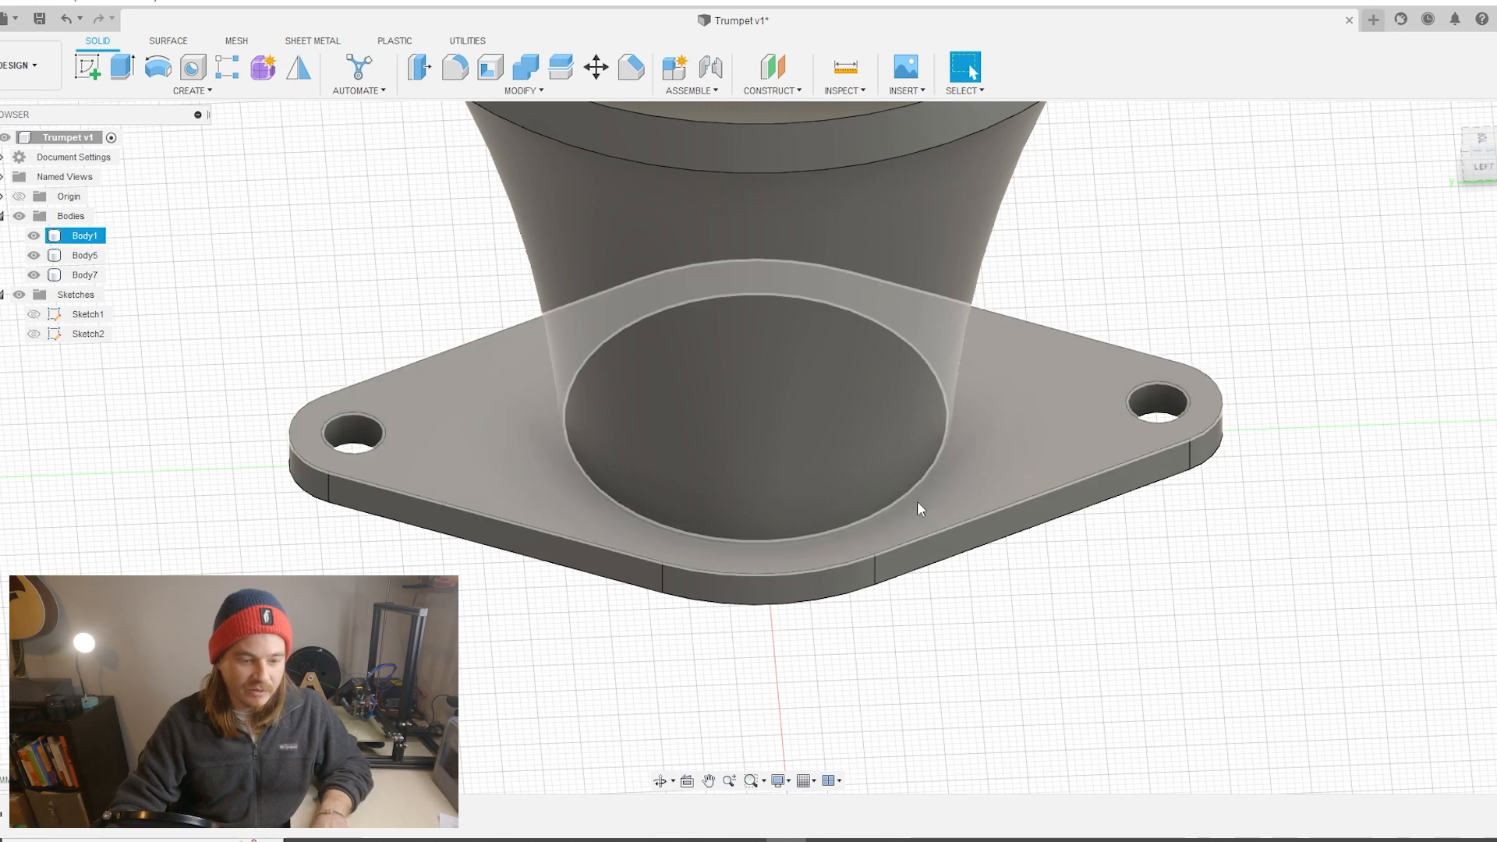
left_click(916, 501)
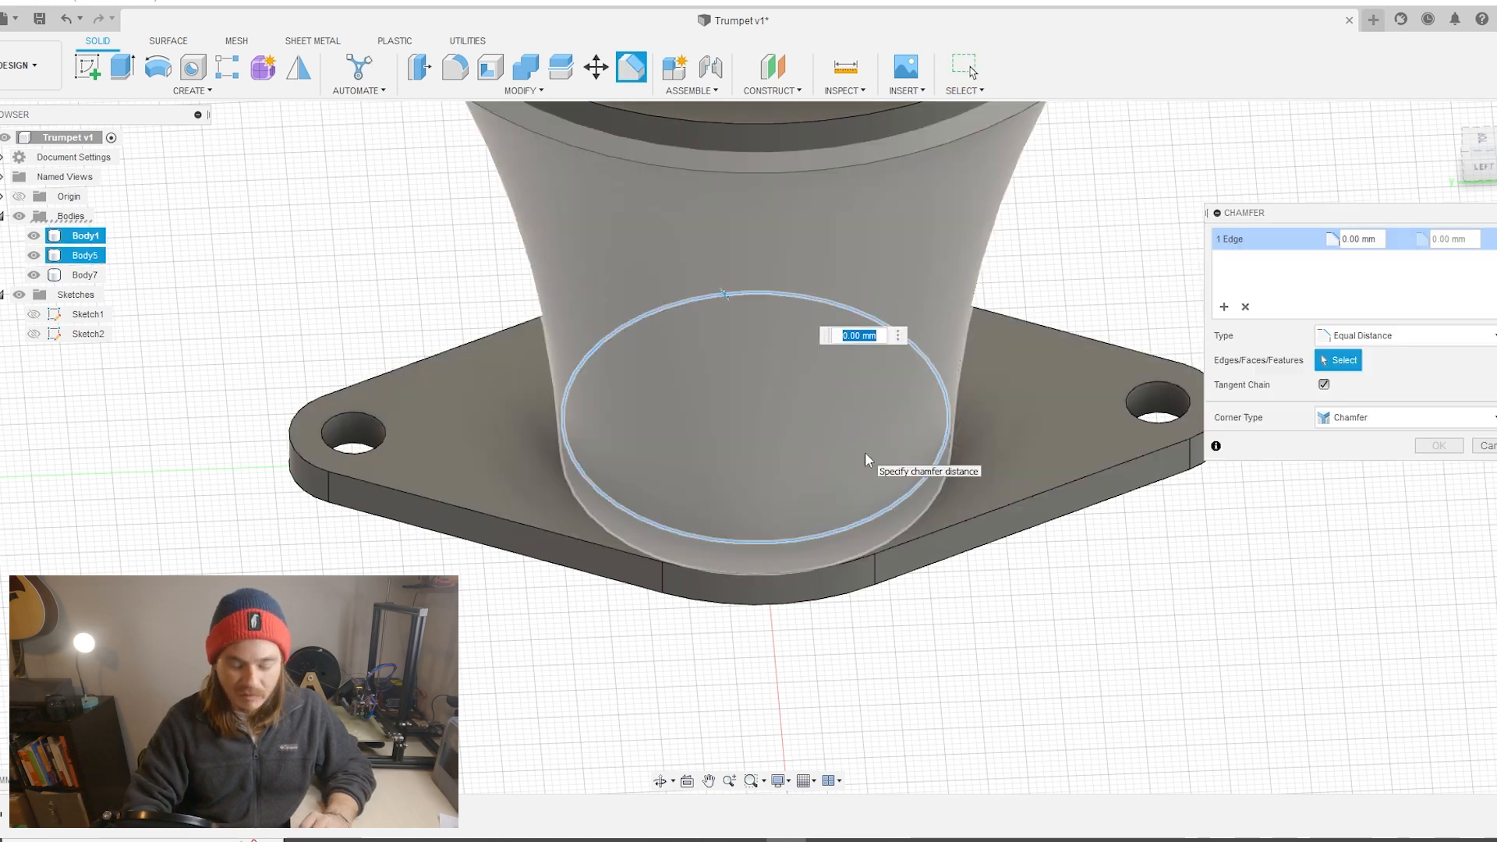
type("4")
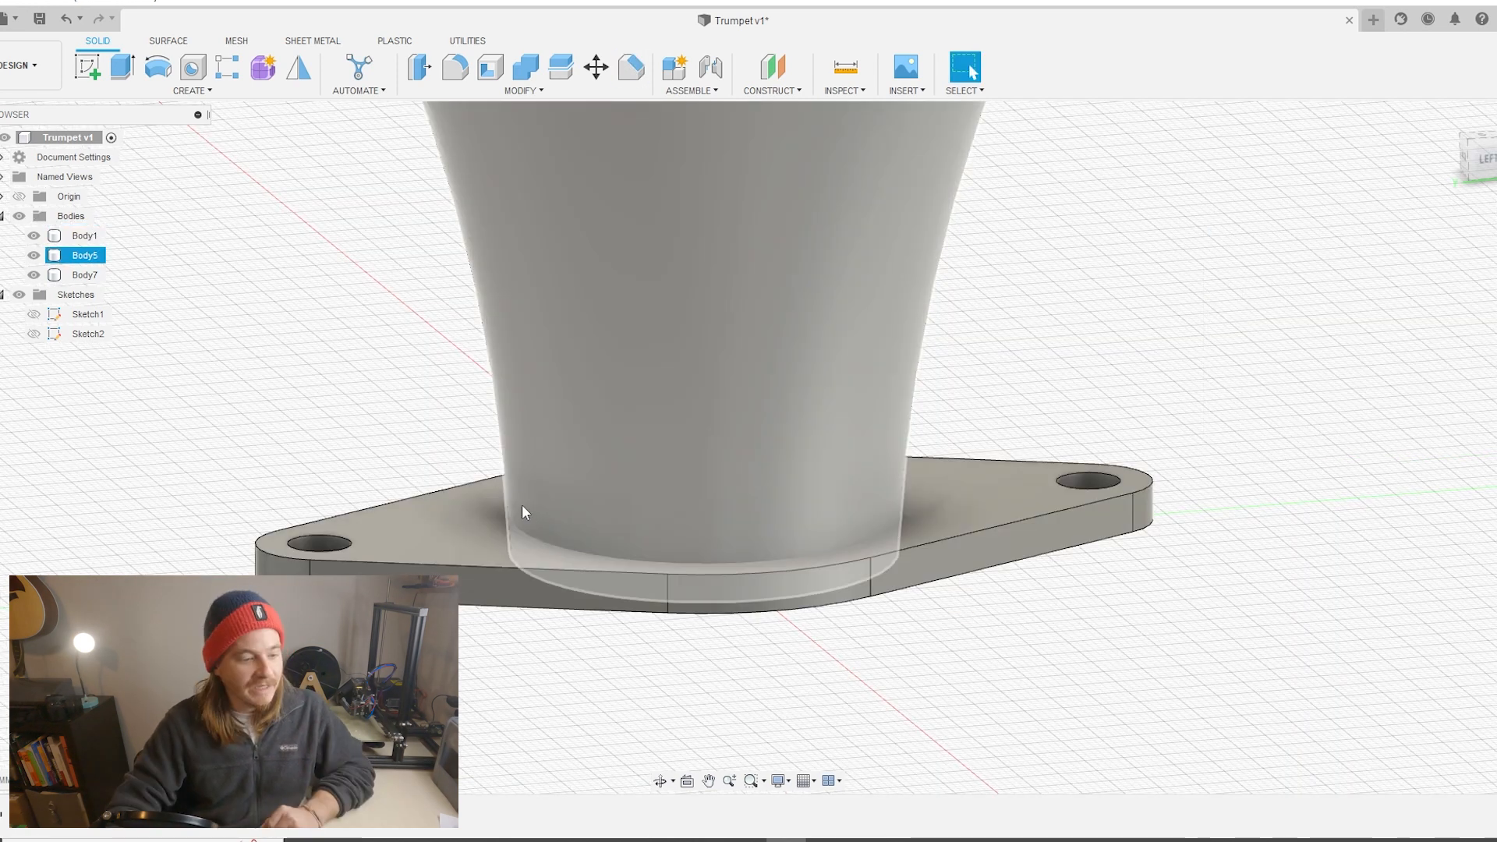
Select the trumpet and flange bodies individually to examine where the two separate bodies meet
left_click(535, 538)
left_click(501, 536)
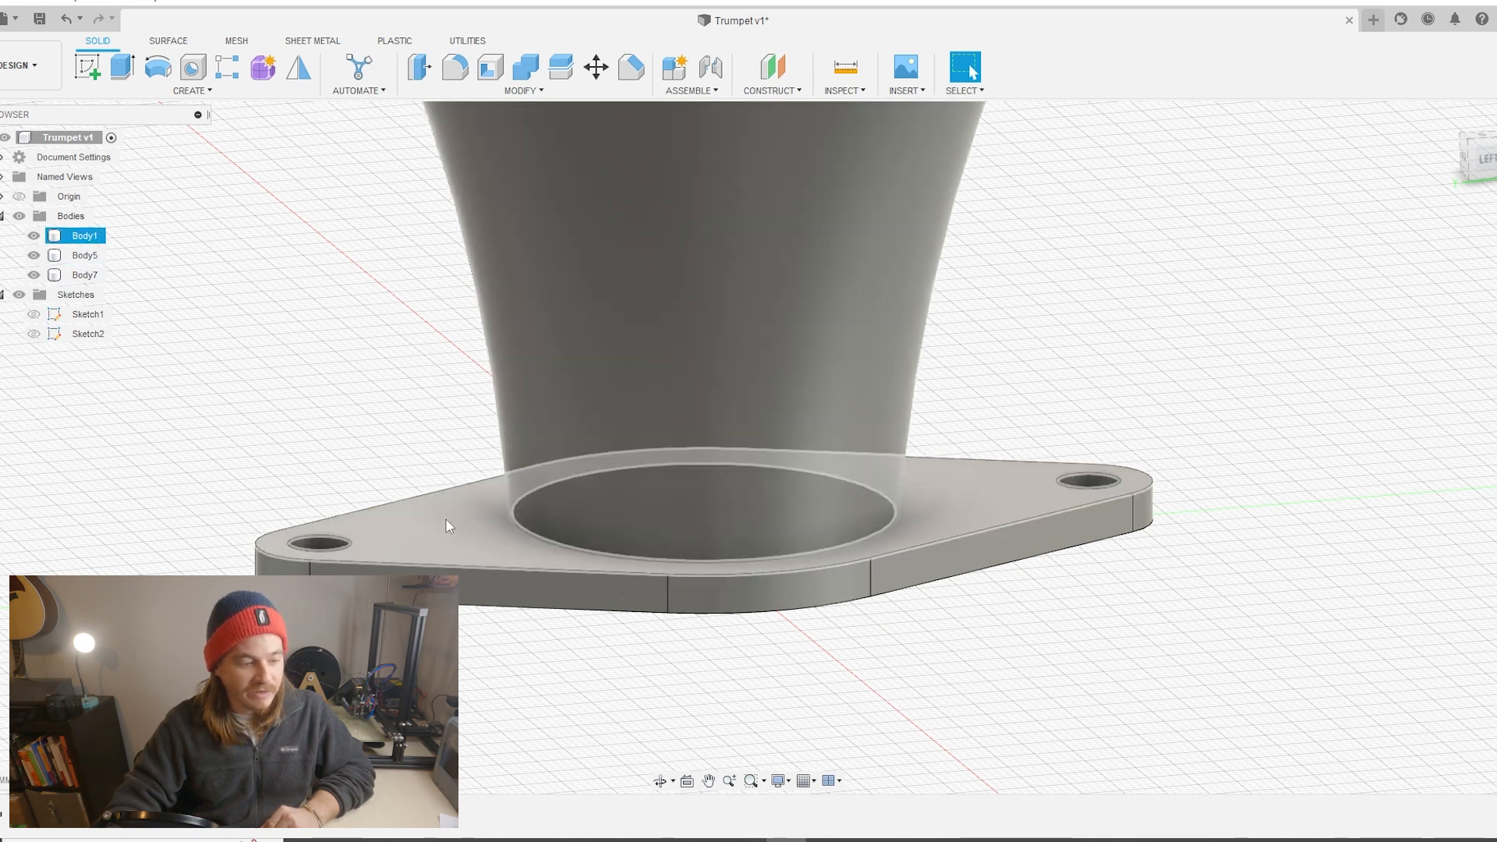
left_click(516, 325)
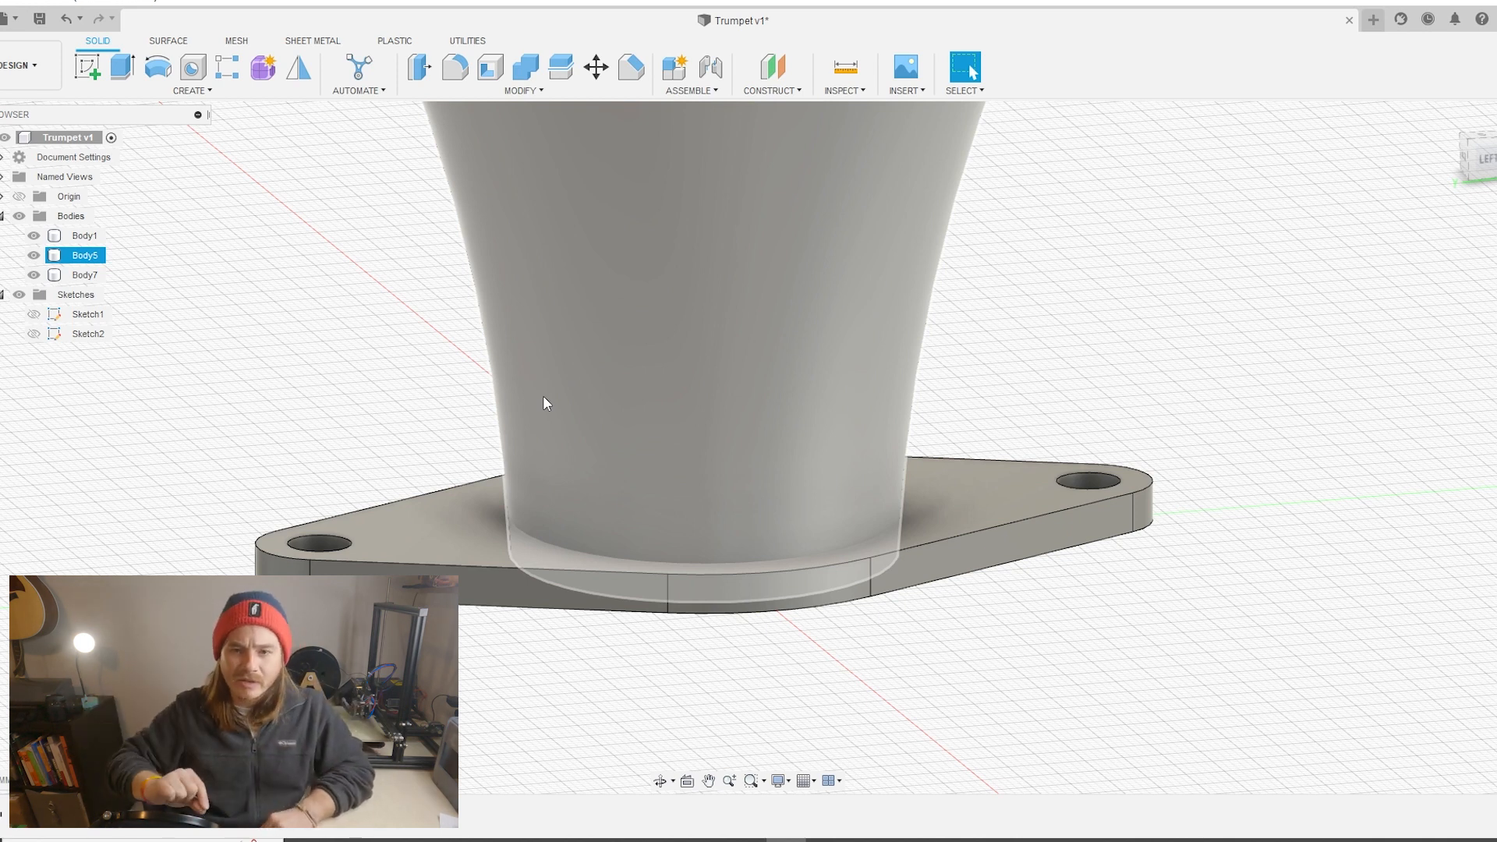
left_click(83, 235)
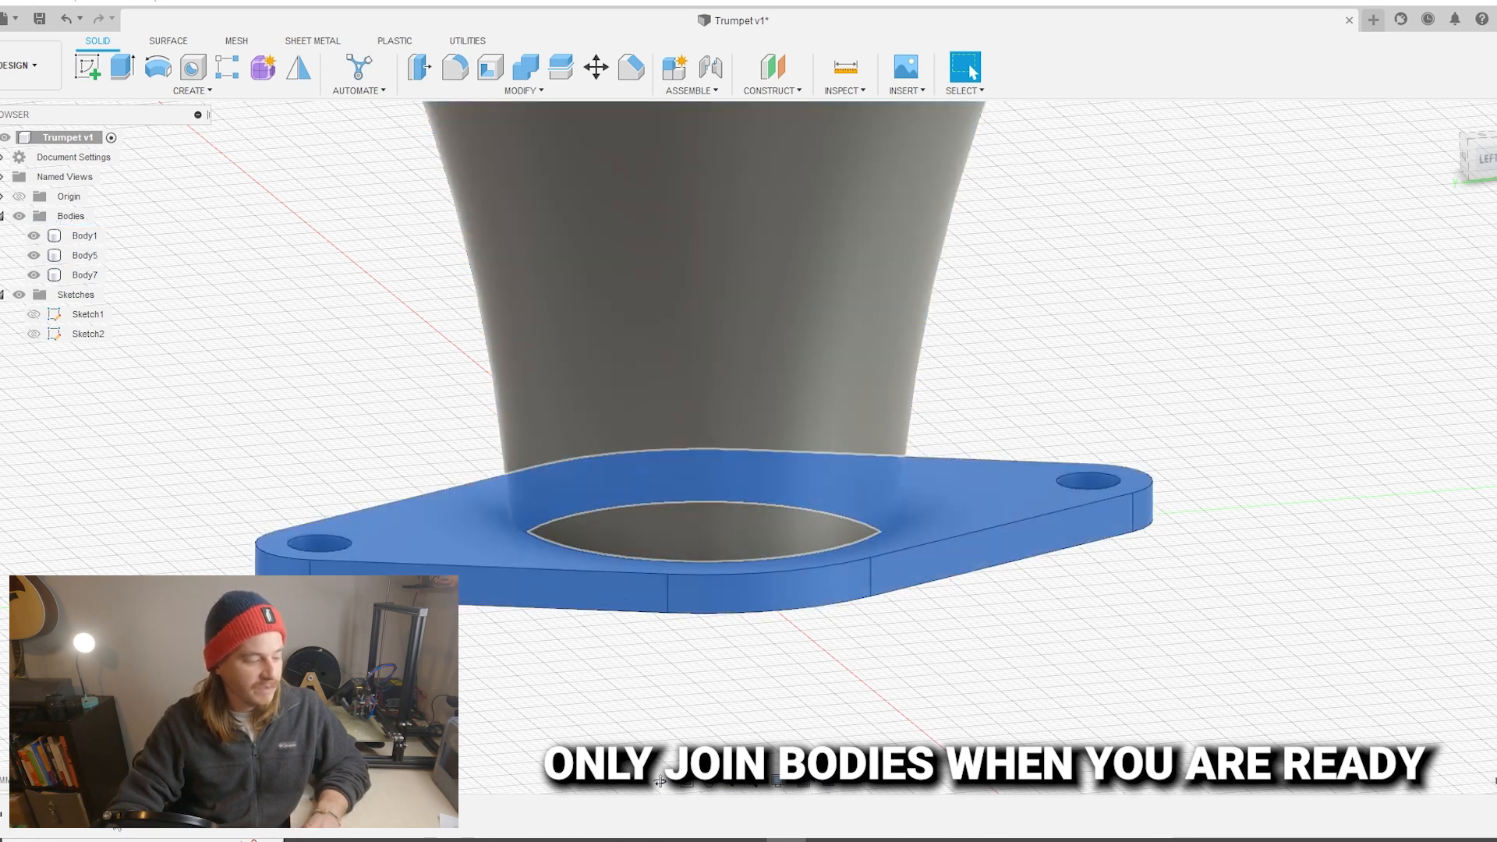
left_click(84, 236)
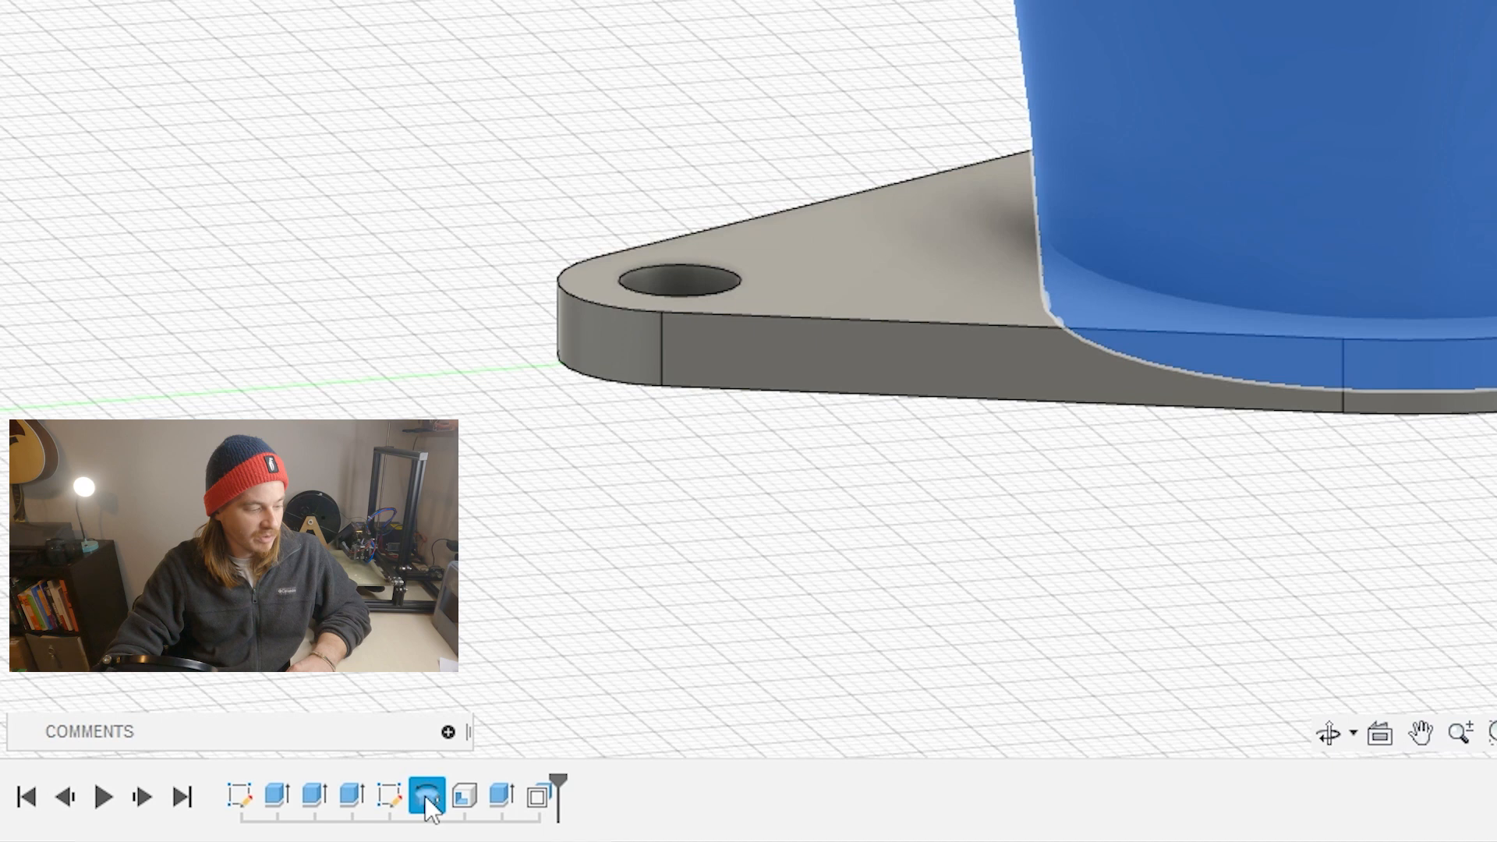
Edit the trumpet's revolve feature and set its operation to Join so it merges with the flange
double_click(186, 813)
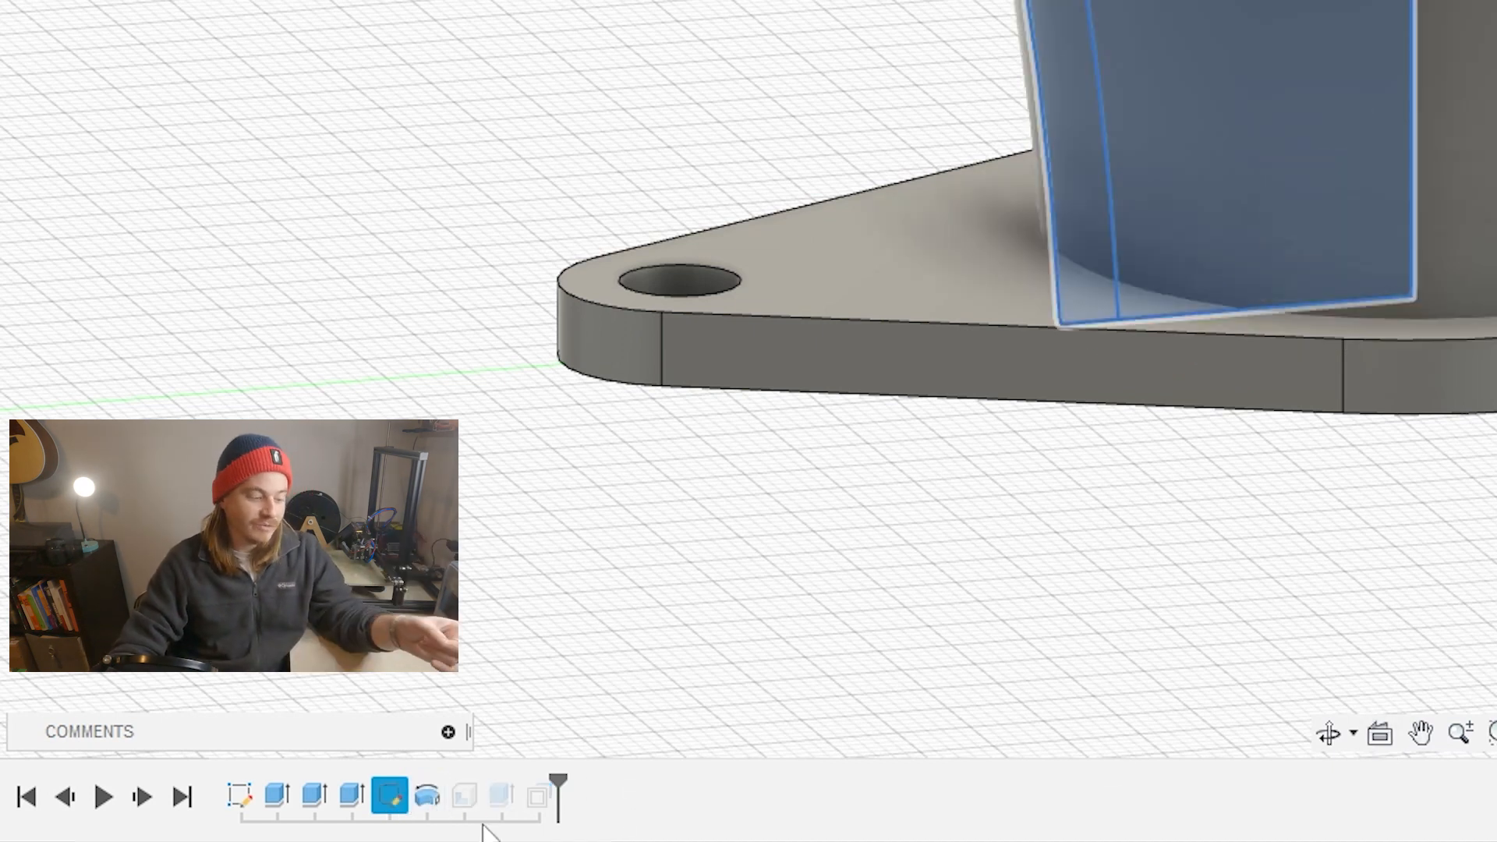
left_click(1336, 615)
left_click(1325, 656)
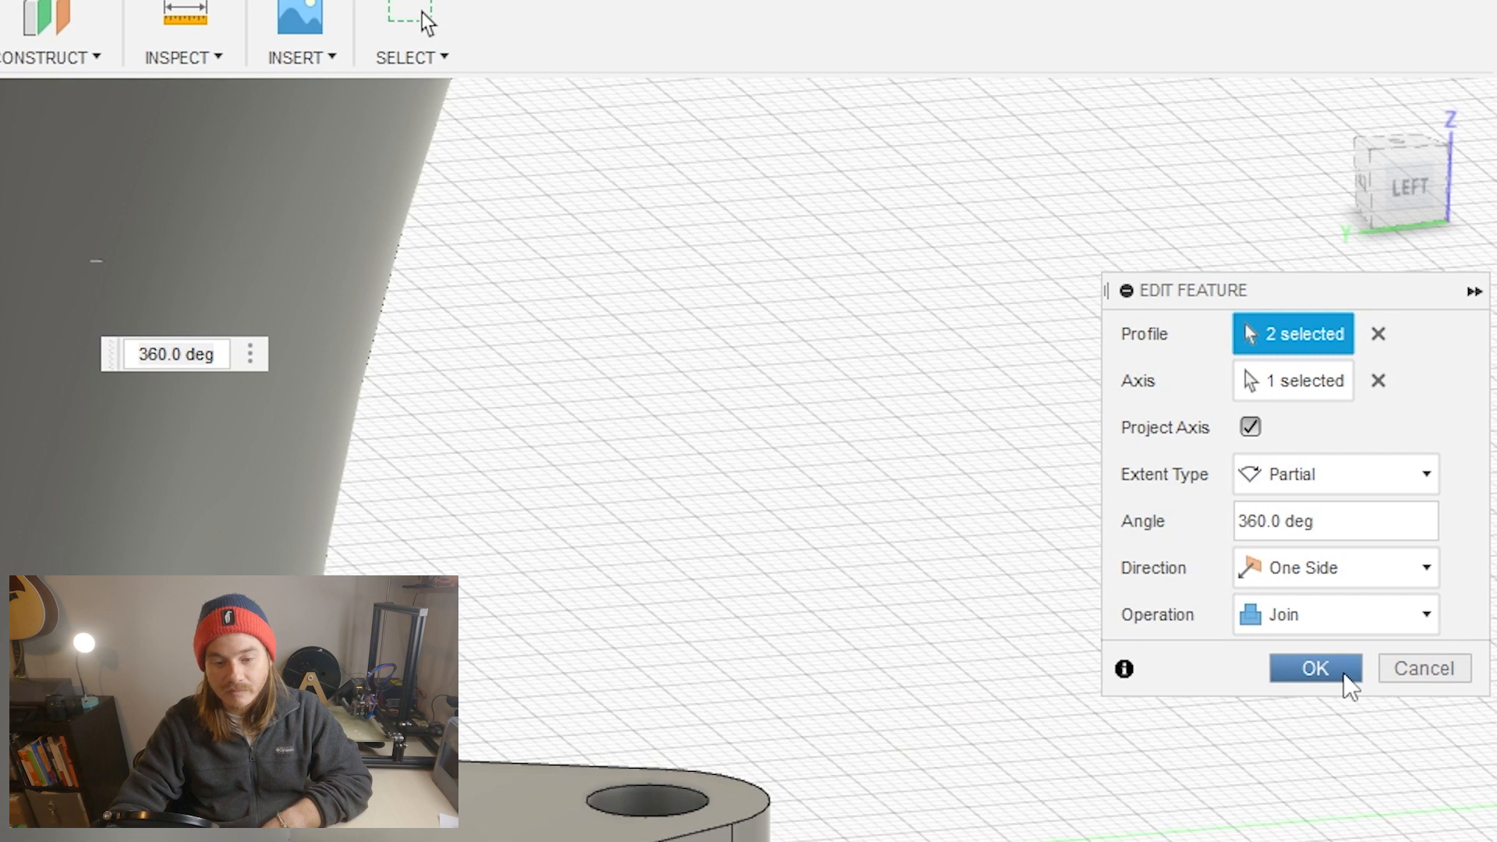
left_click(1343, 673)
Chamfer the edge where the trumpet's base meets the flange with an equal distance of 2 mm
scroll(780, 538, "up", 5)
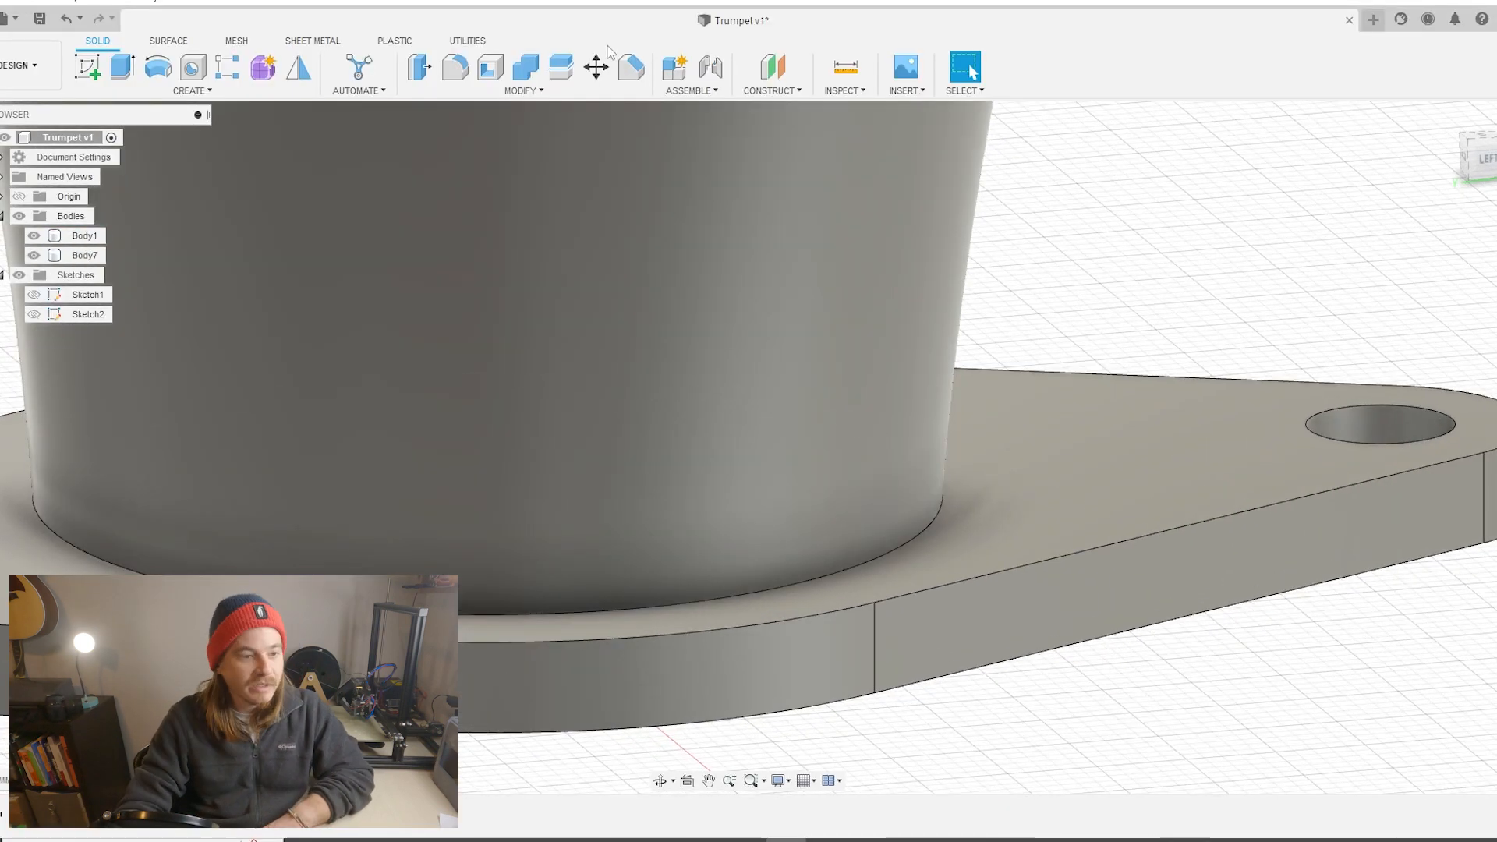
left_click(631, 67)
left_click(900, 545)
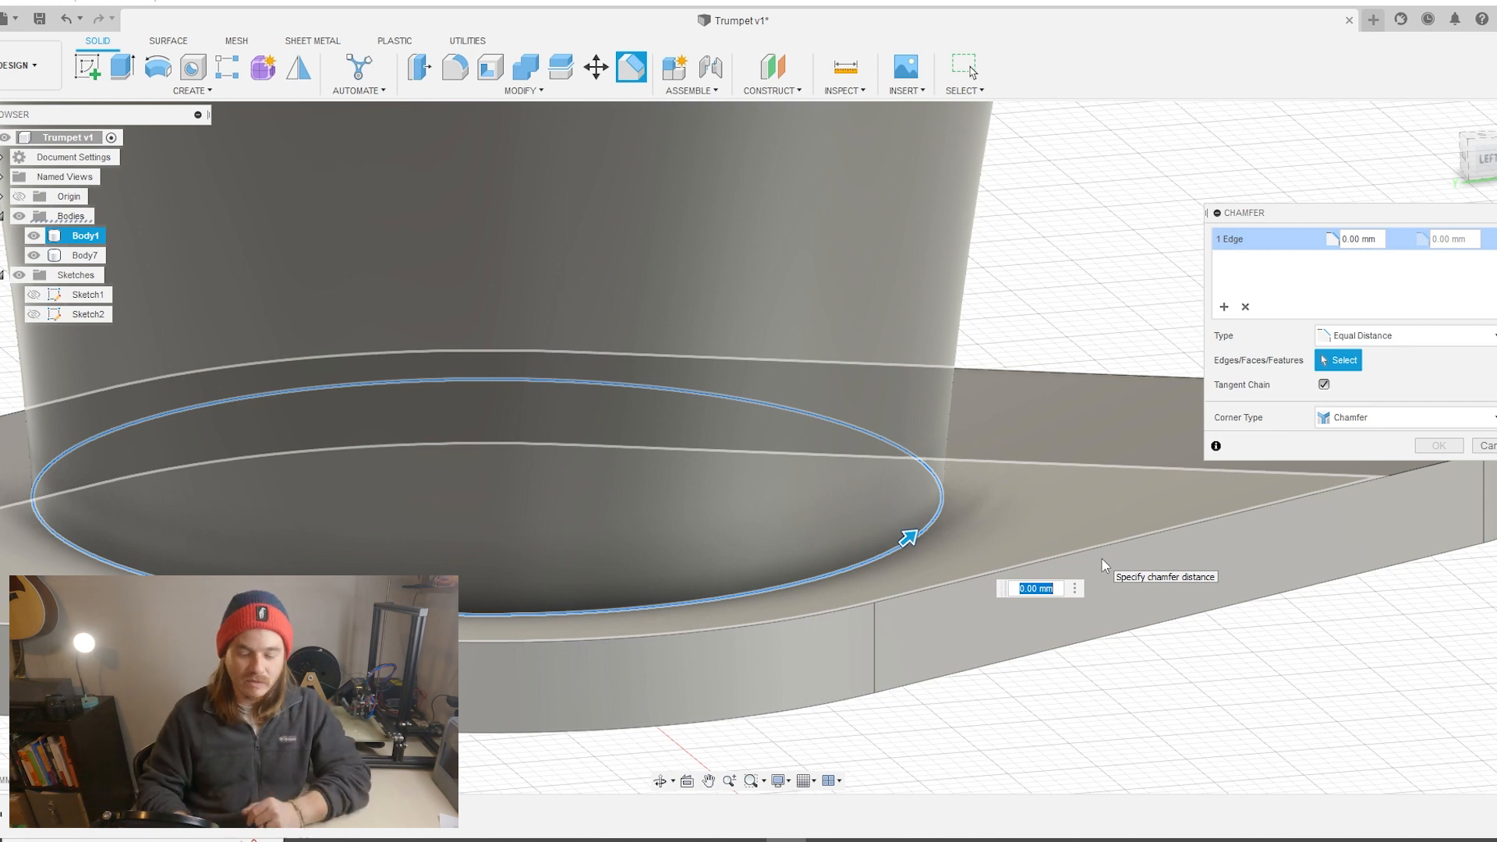
type("2")
scroll(557, 686, "down", 3)
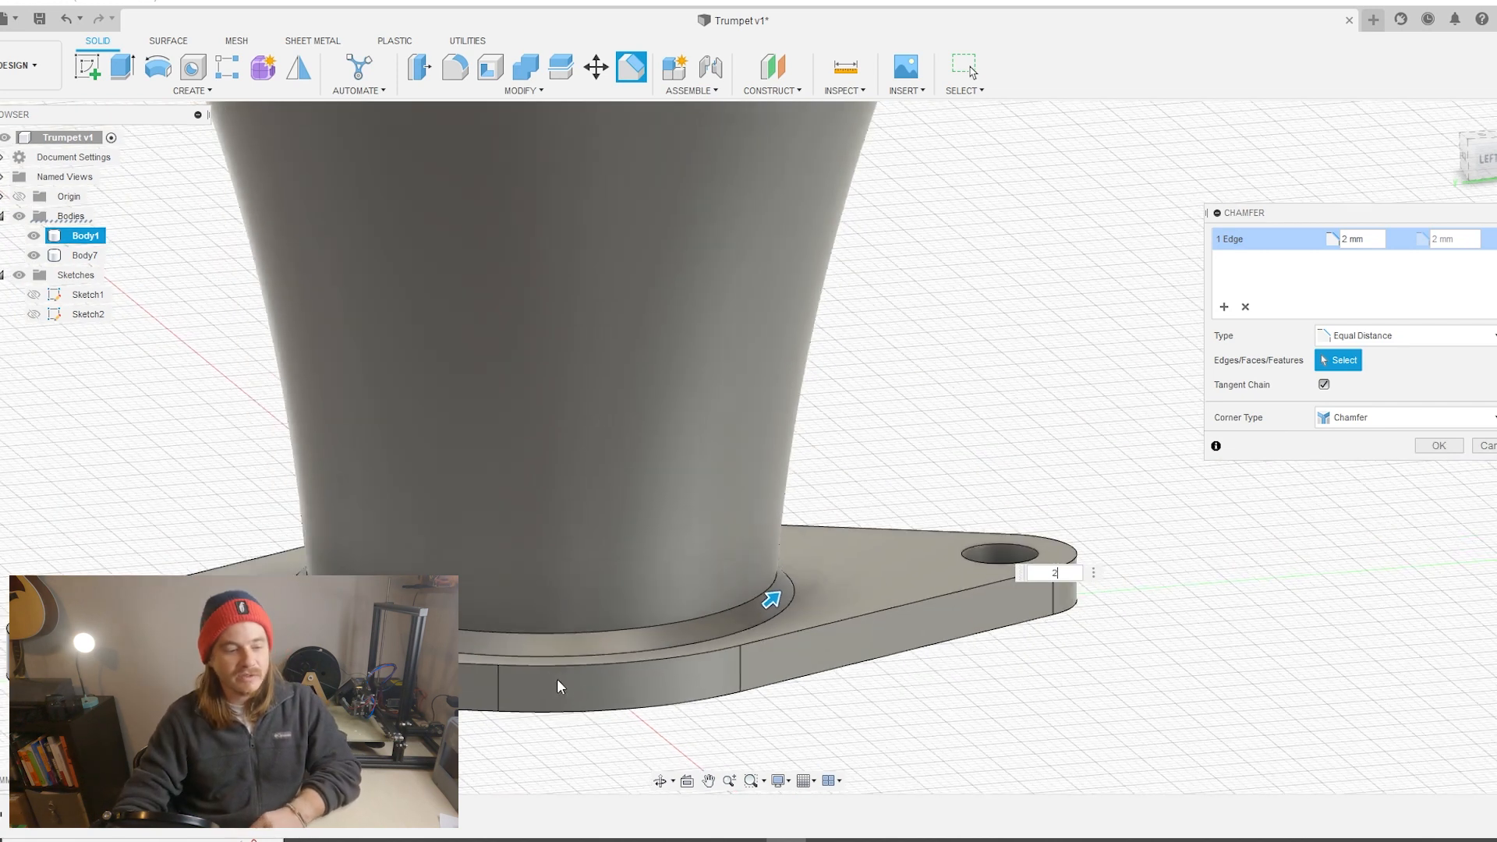
scroll(557, 678, "down", 3)
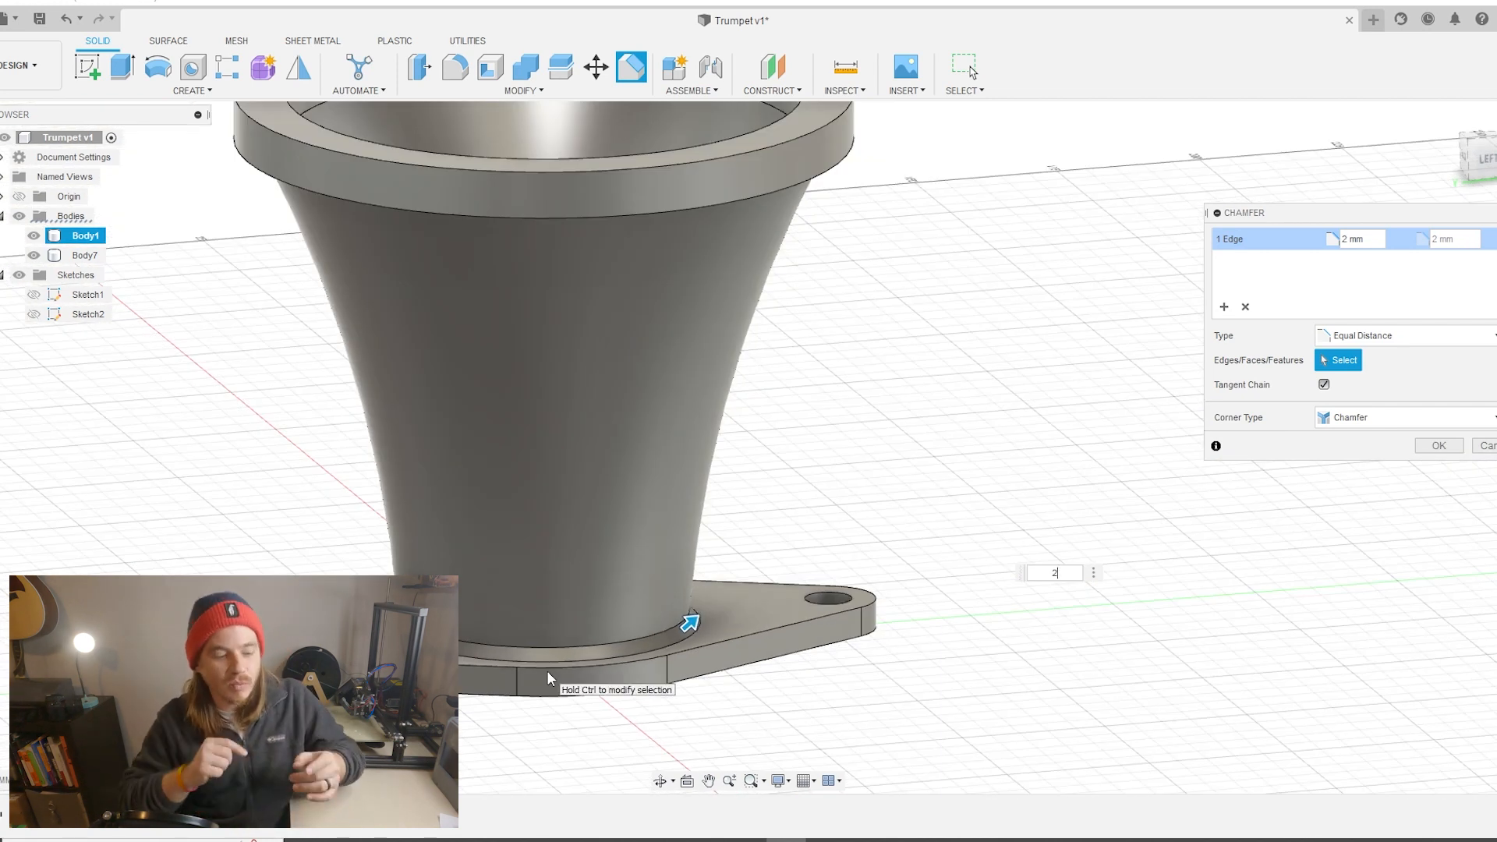
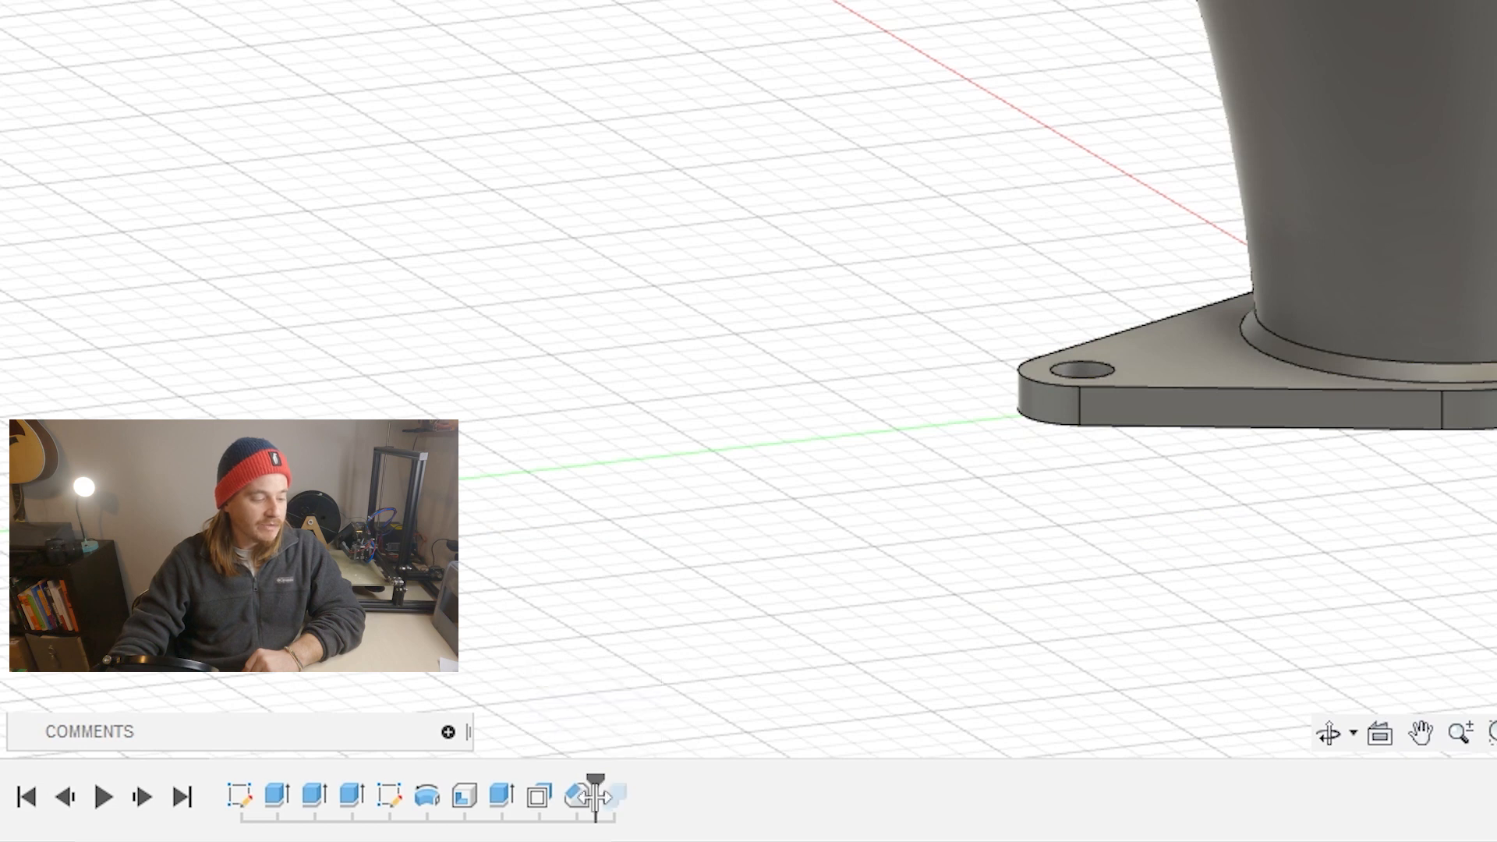
Delete the timeline feature following the chamfer, and set the trumpet revolve's operation to New Body
left_click(671, 682)
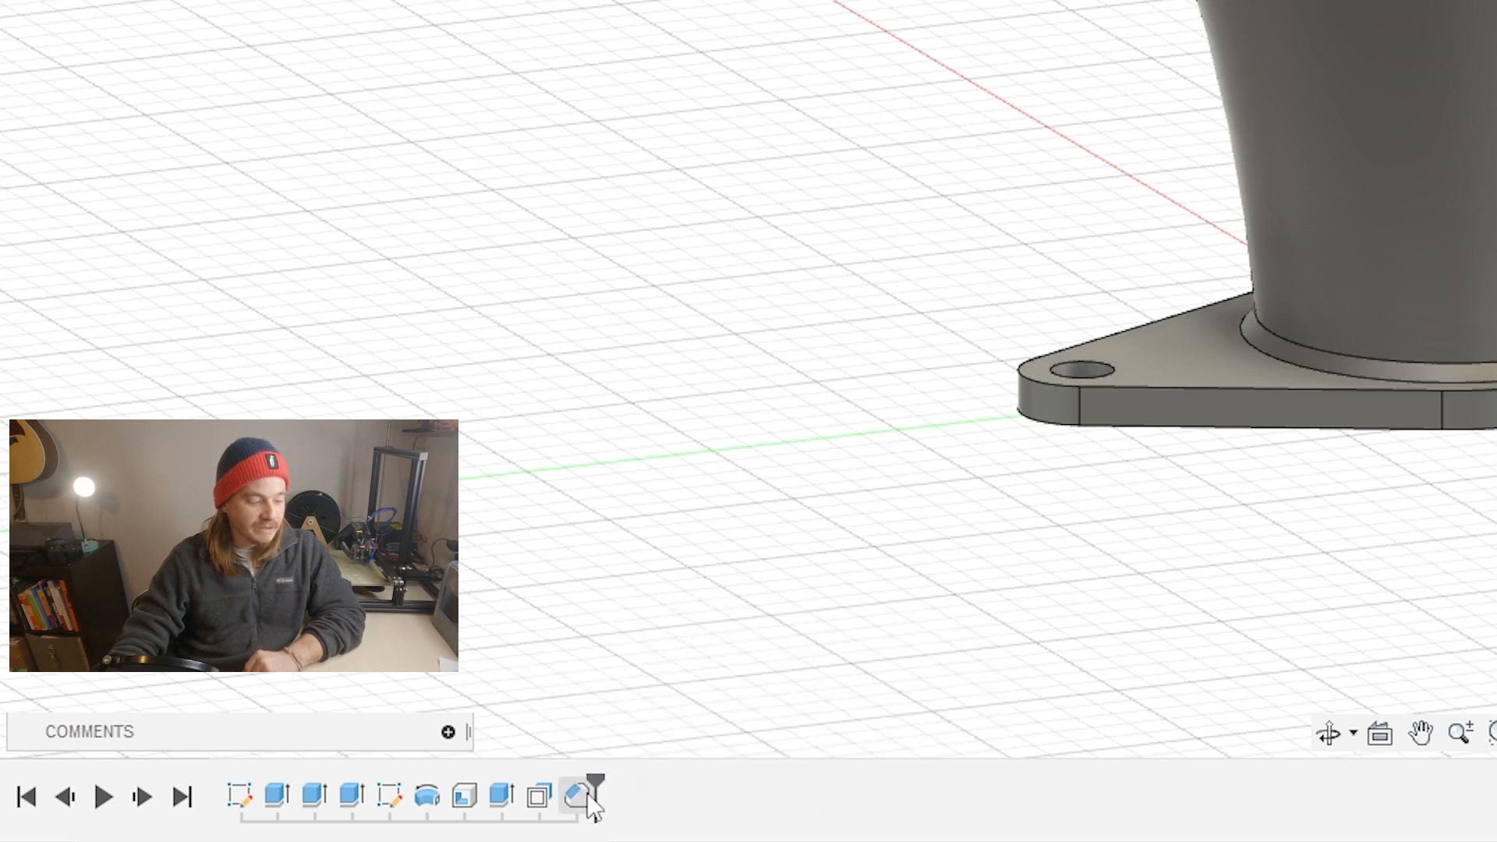
left_click(501, 795)
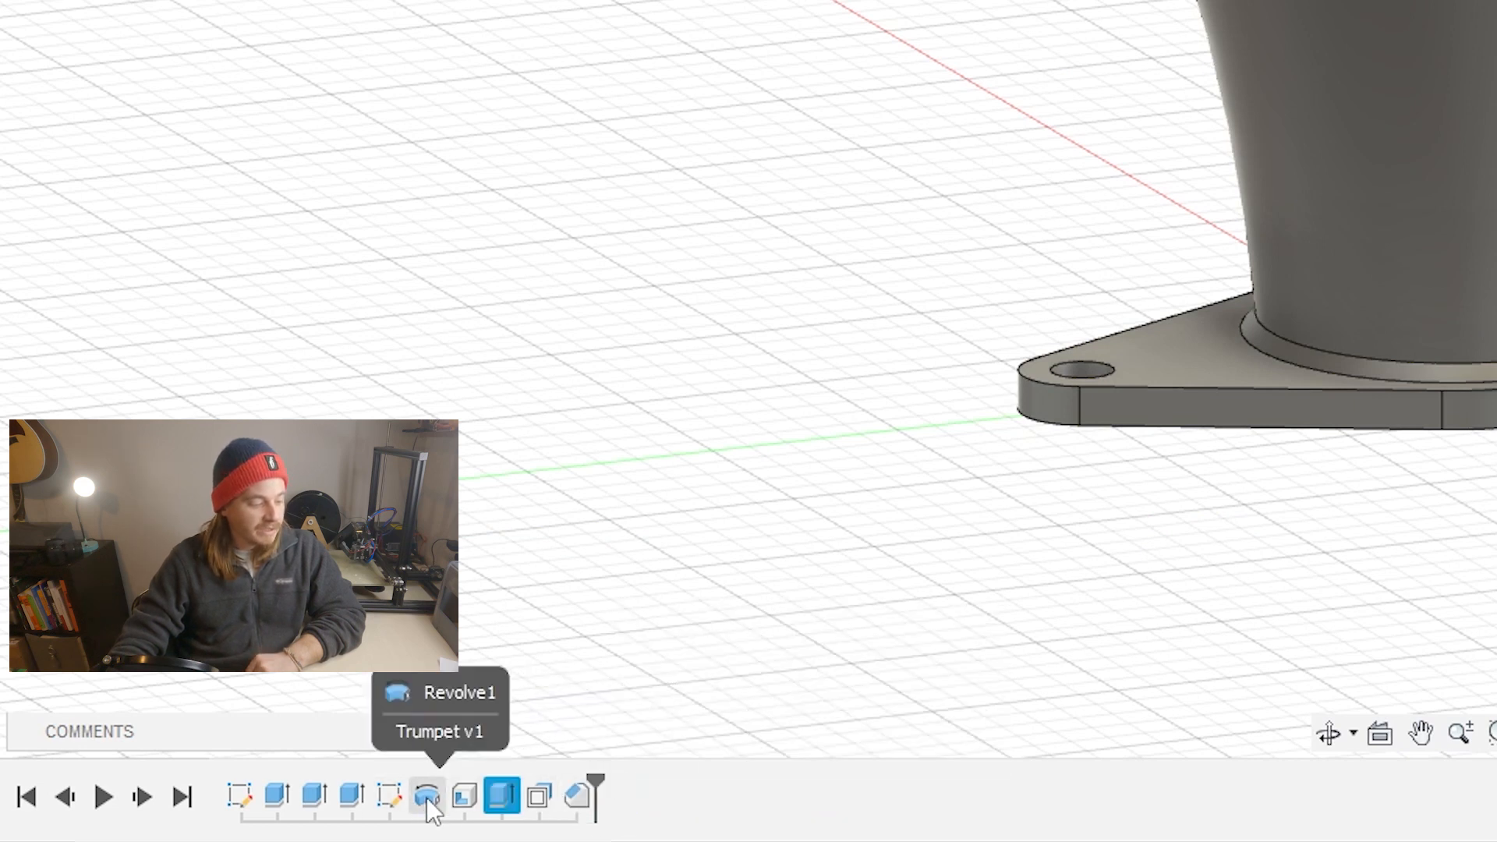
double_click(427, 796)
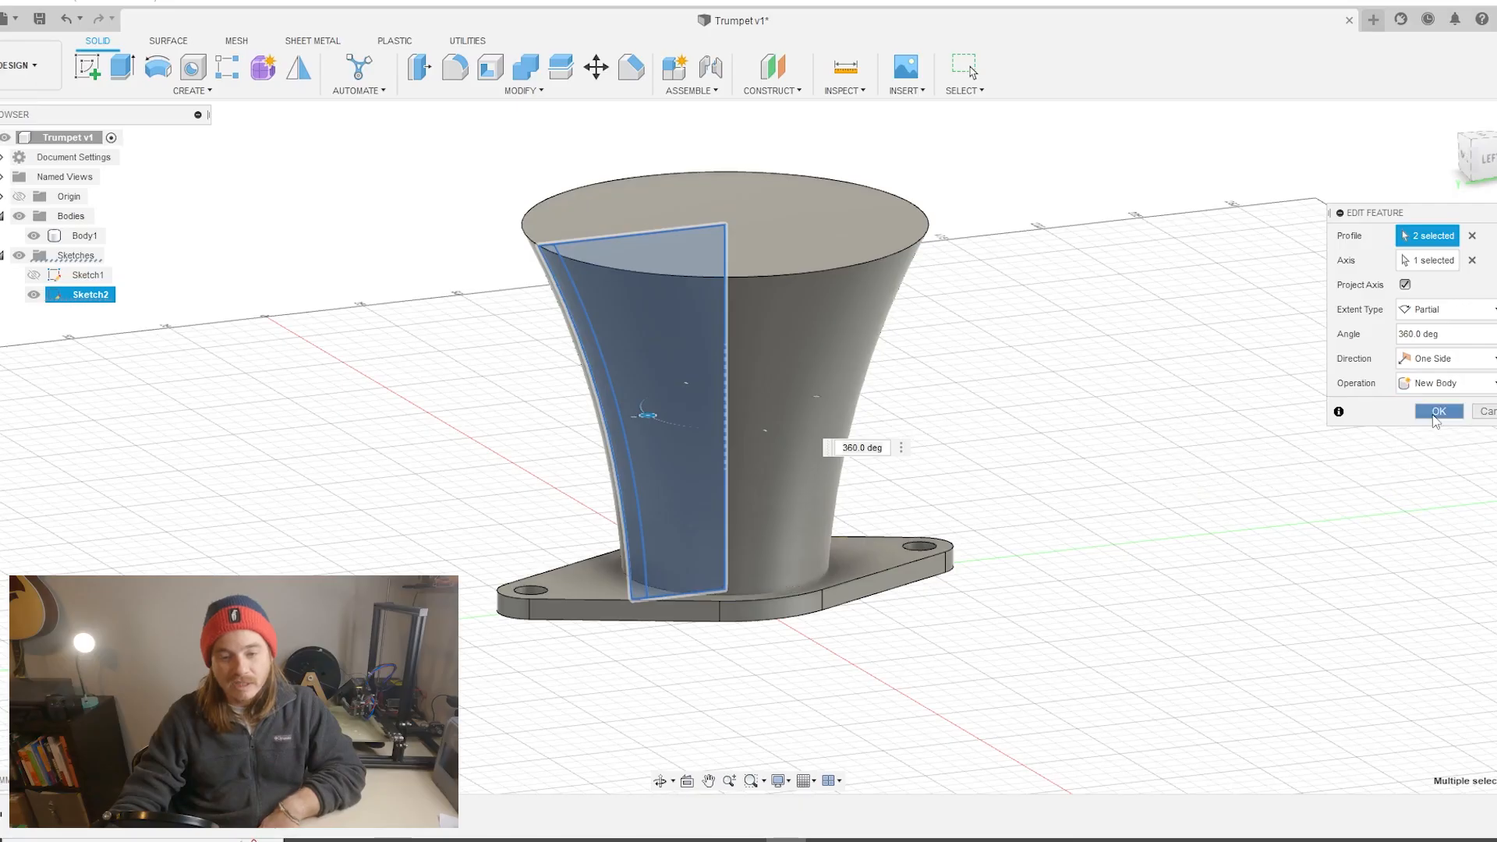
left_click(1437, 412)
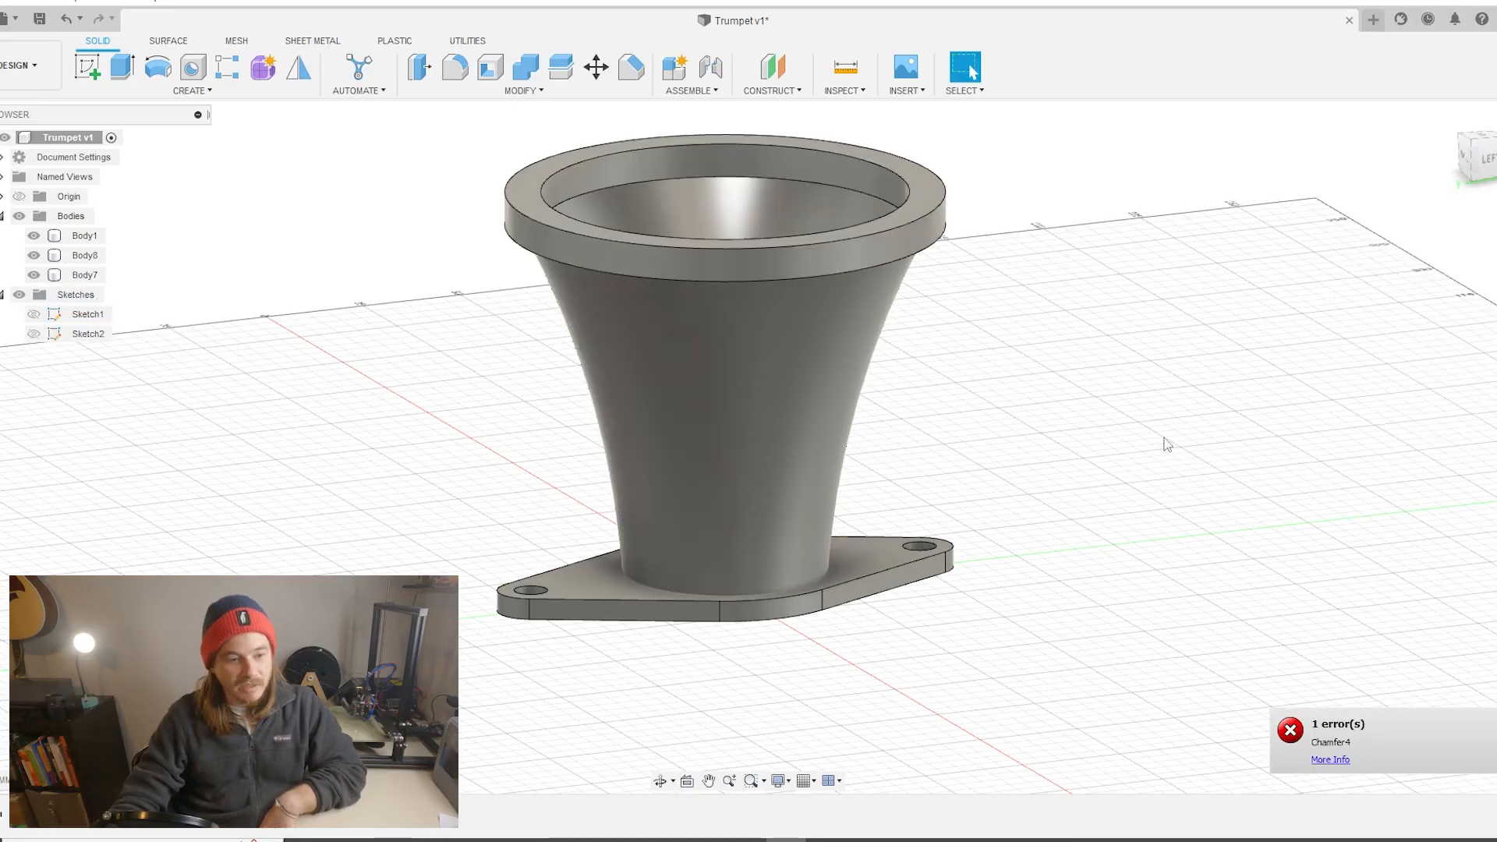
Combine the trumpet and flange into the rim ring body using Join, checking the merged body by hiding and showing it
left_click(532, 74)
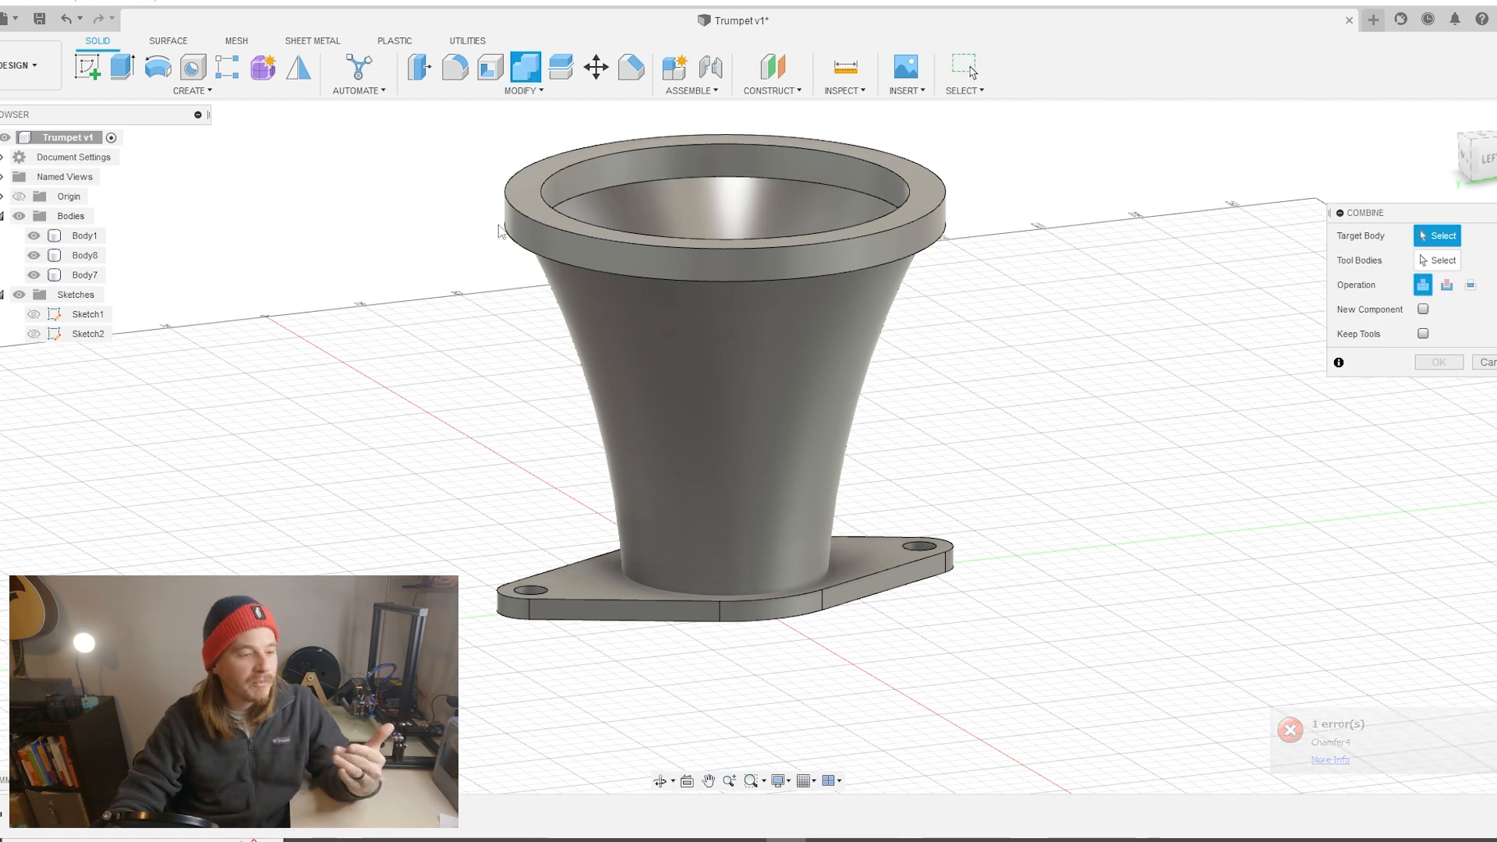
left_click(544, 203)
left_click(810, 331)
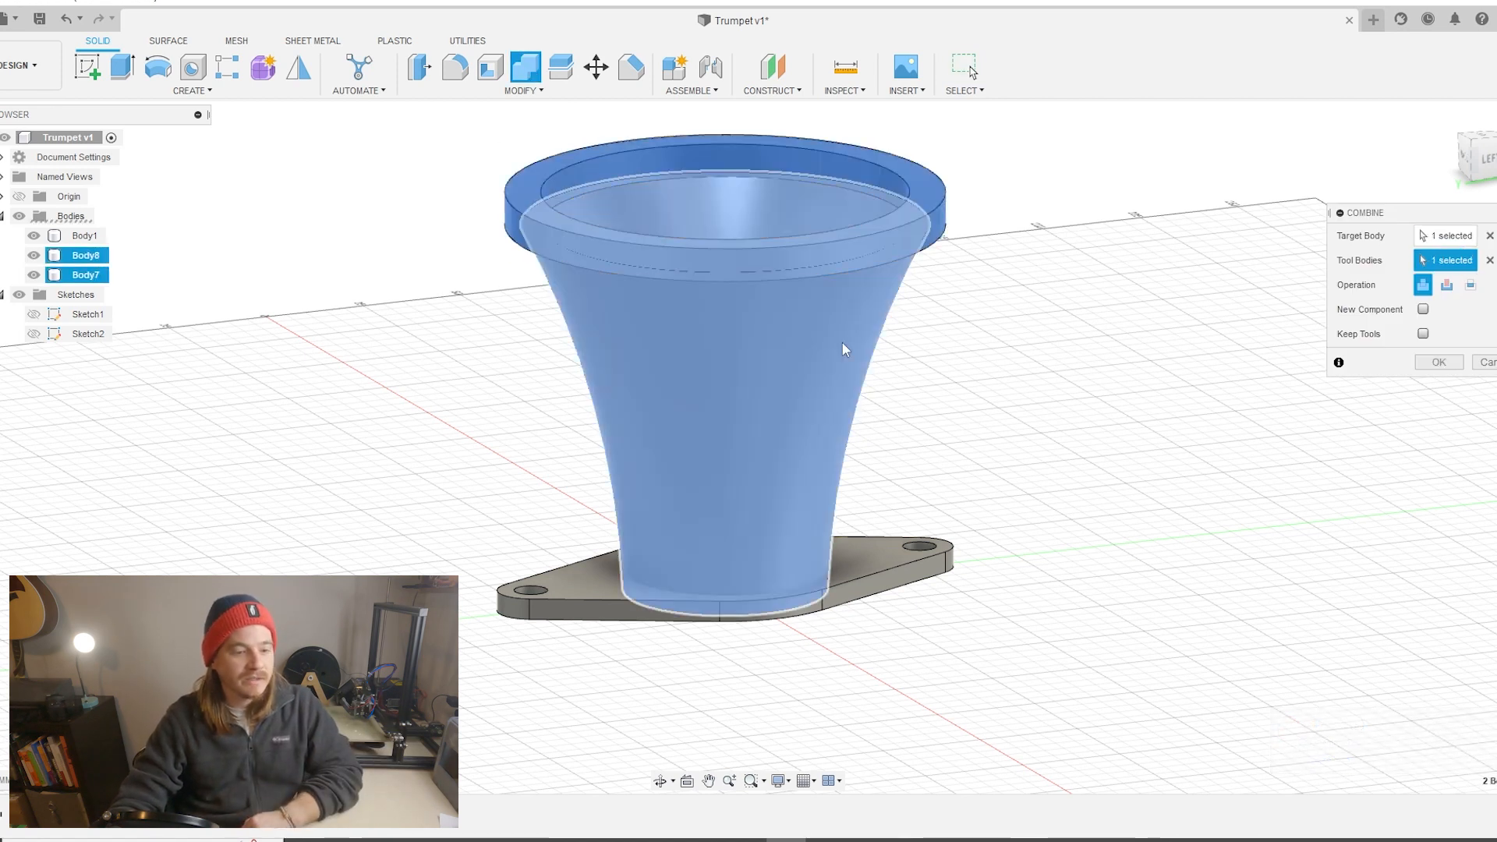
left_click(891, 554)
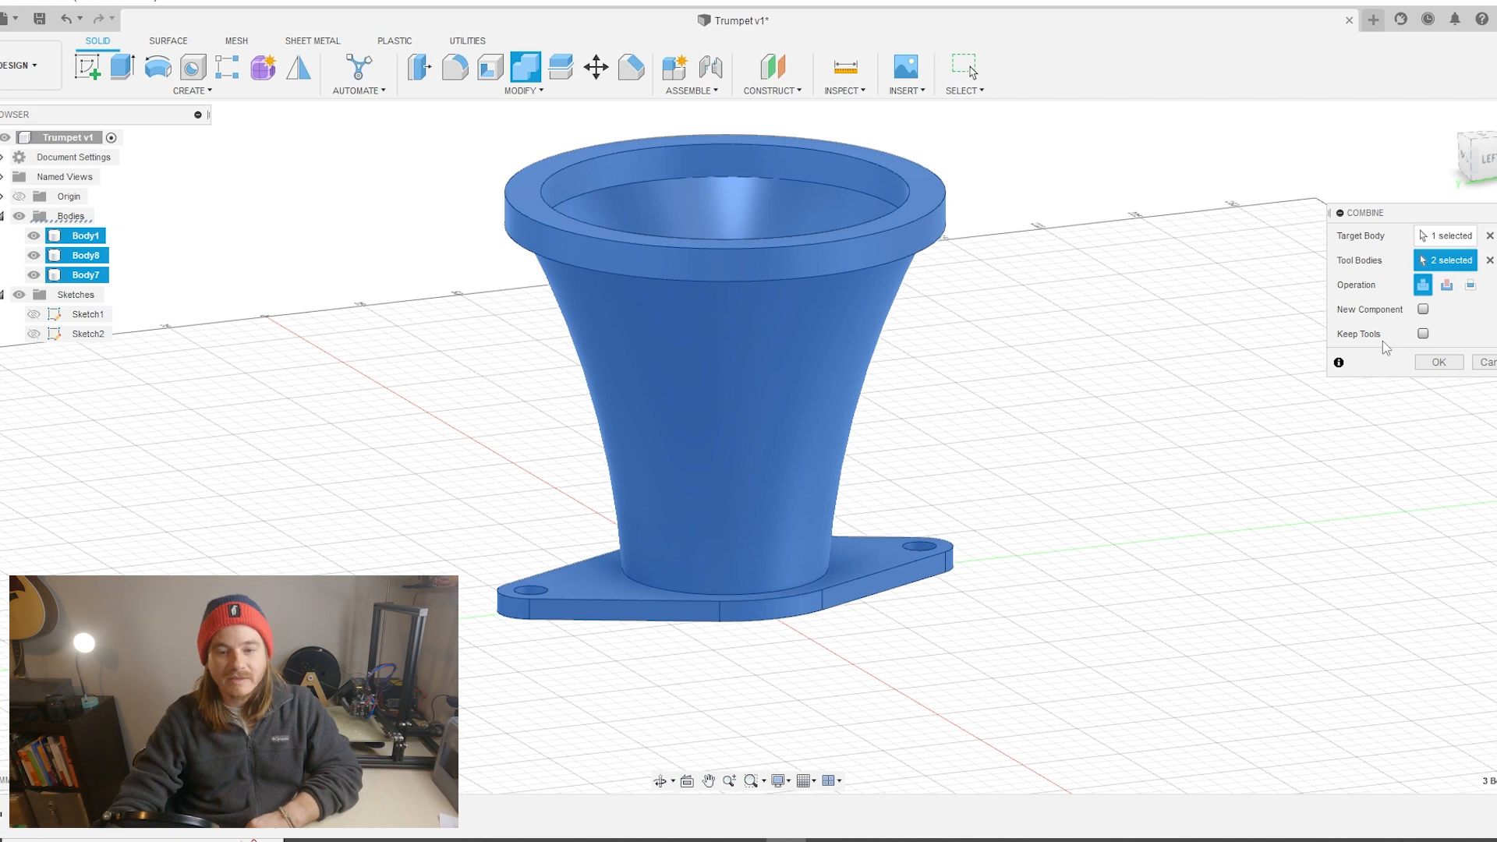
left_click(1438, 362)
left_click(33, 236)
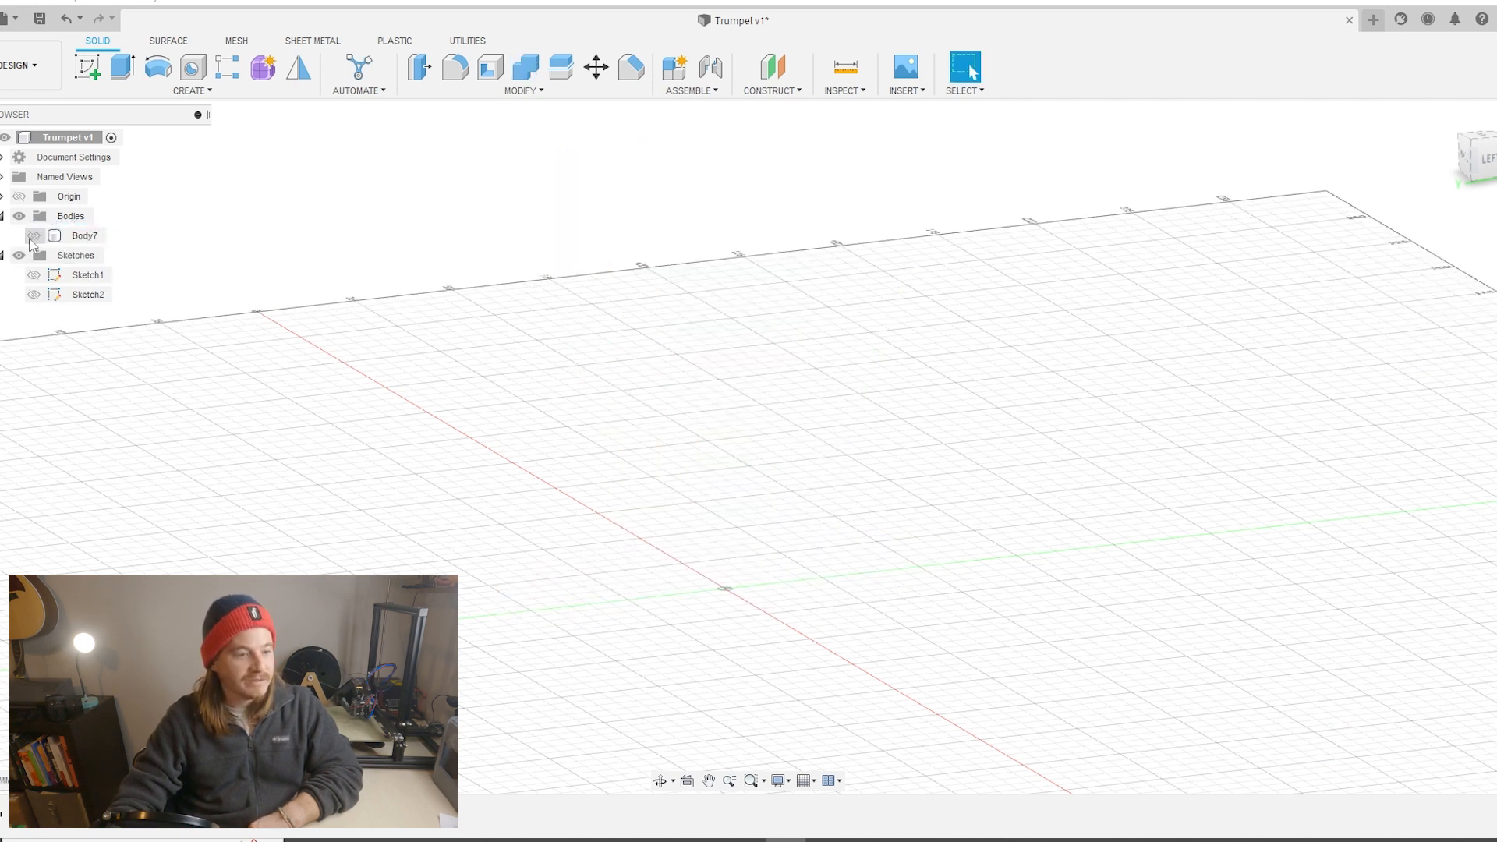
left_click(32, 236)
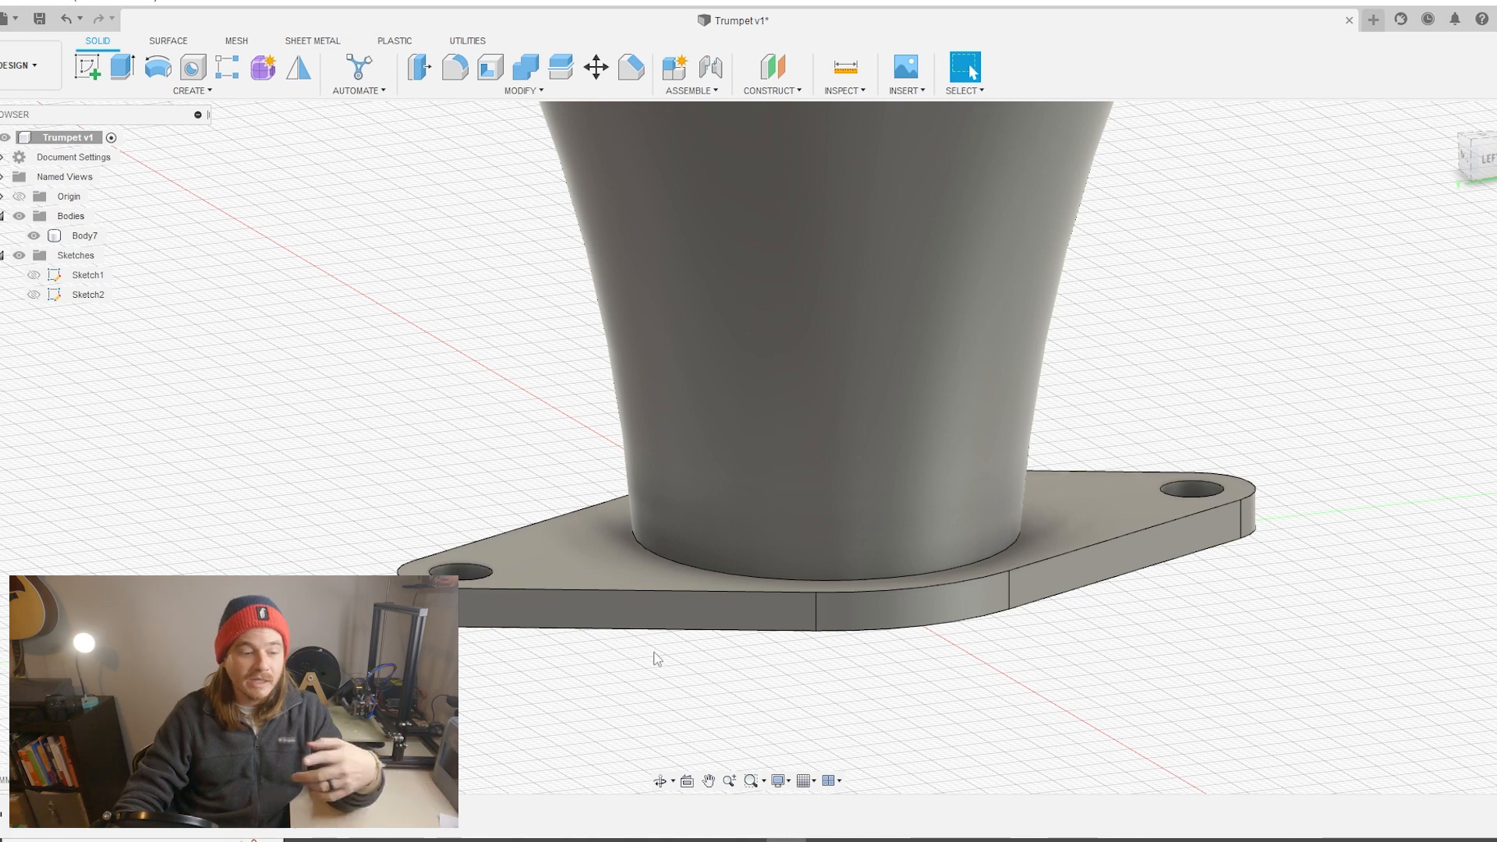
Examine the chamfer feature's error details, expand its reference failure entry, and close the report
middle_click_drag(546, 672, 494, 711)
scroll(491, 702, "down", 4)
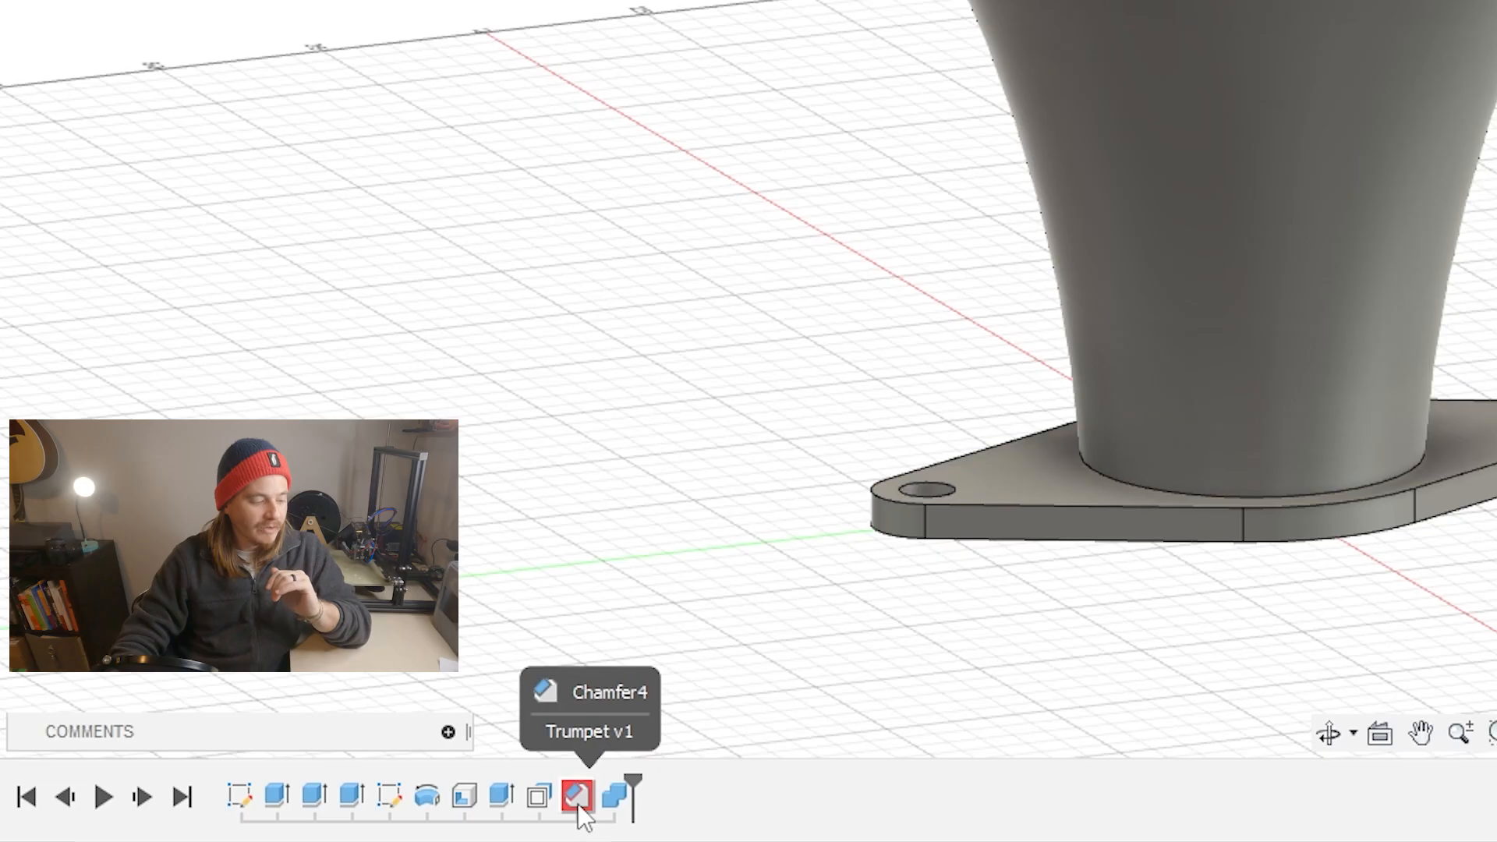
right_click(577, 802)
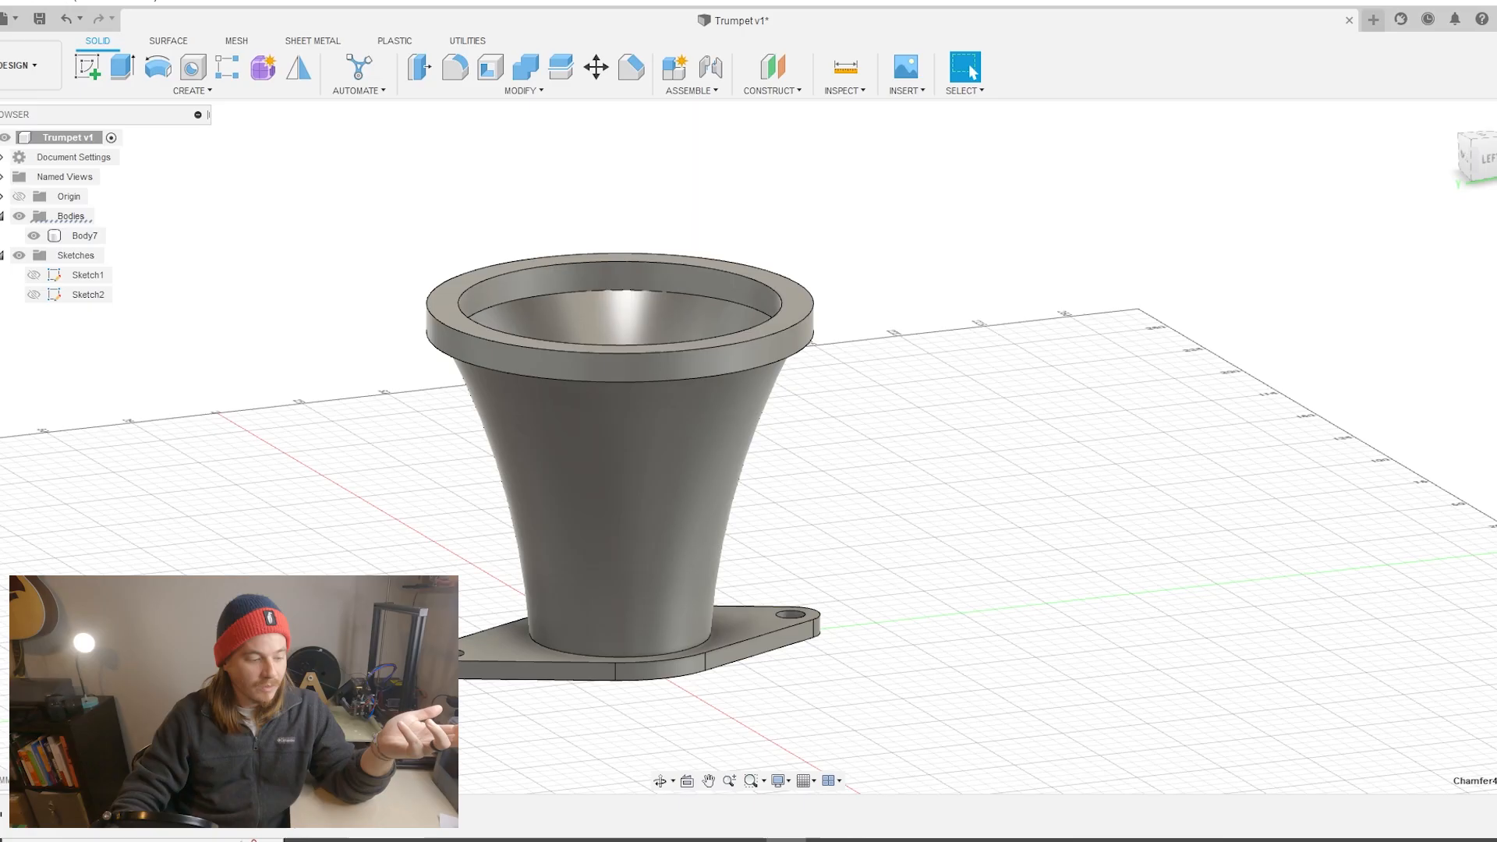
left_click(370, 771)
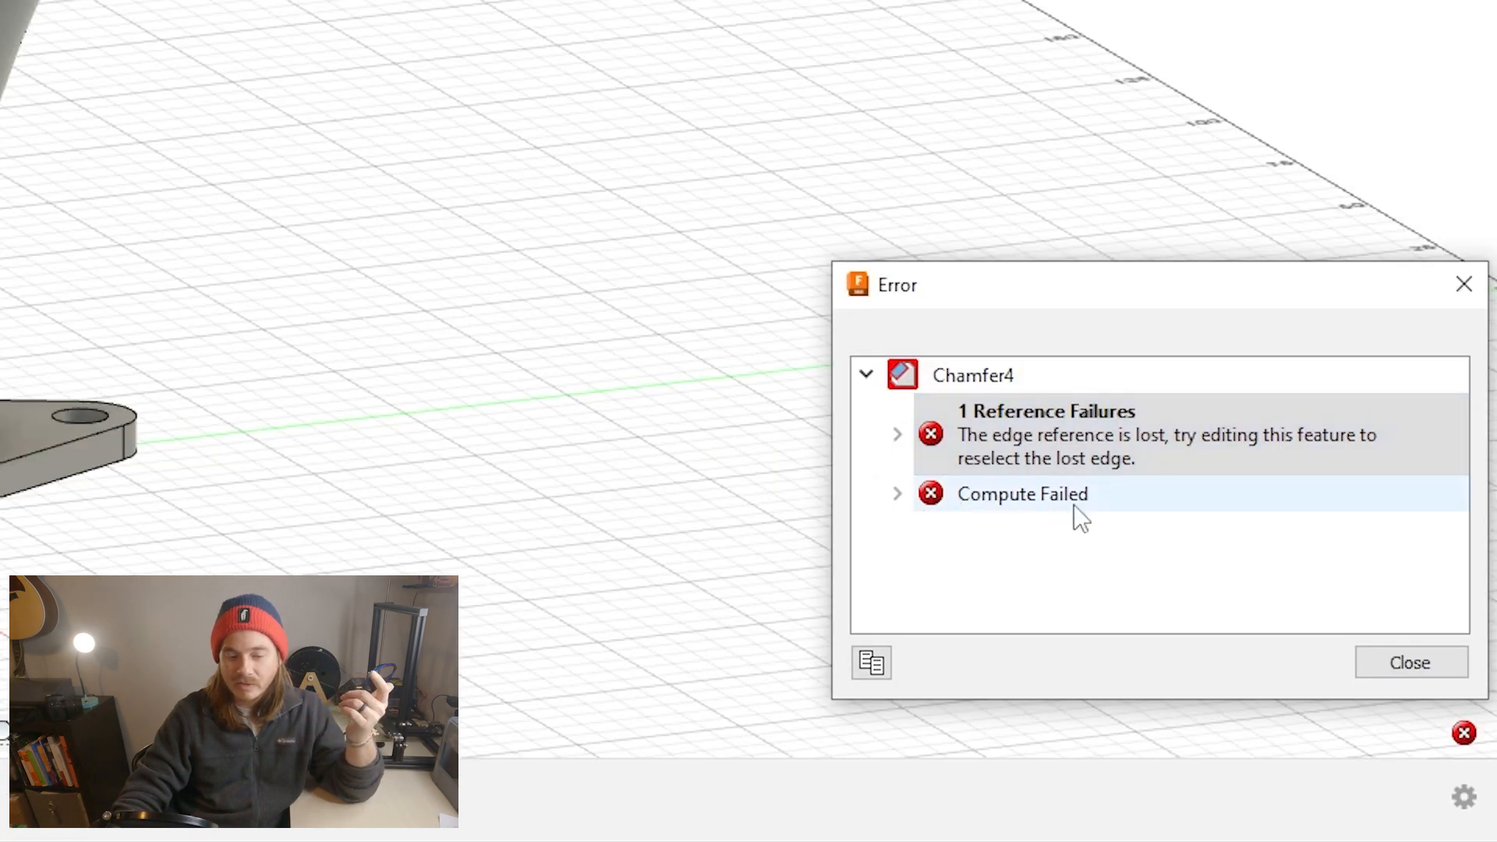
left_click(899, 433)
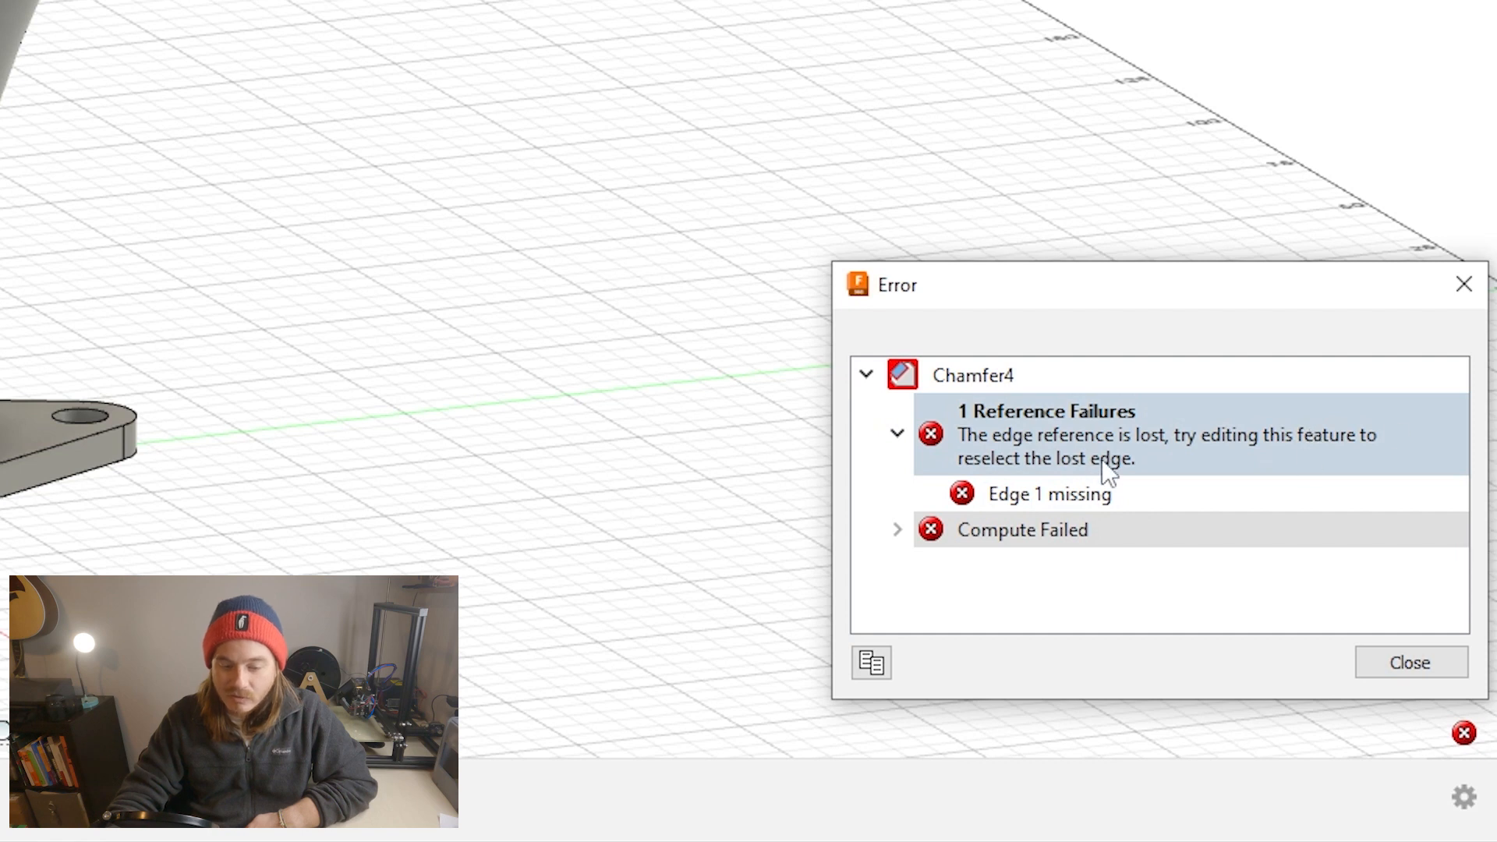
left_click(1384, 665)
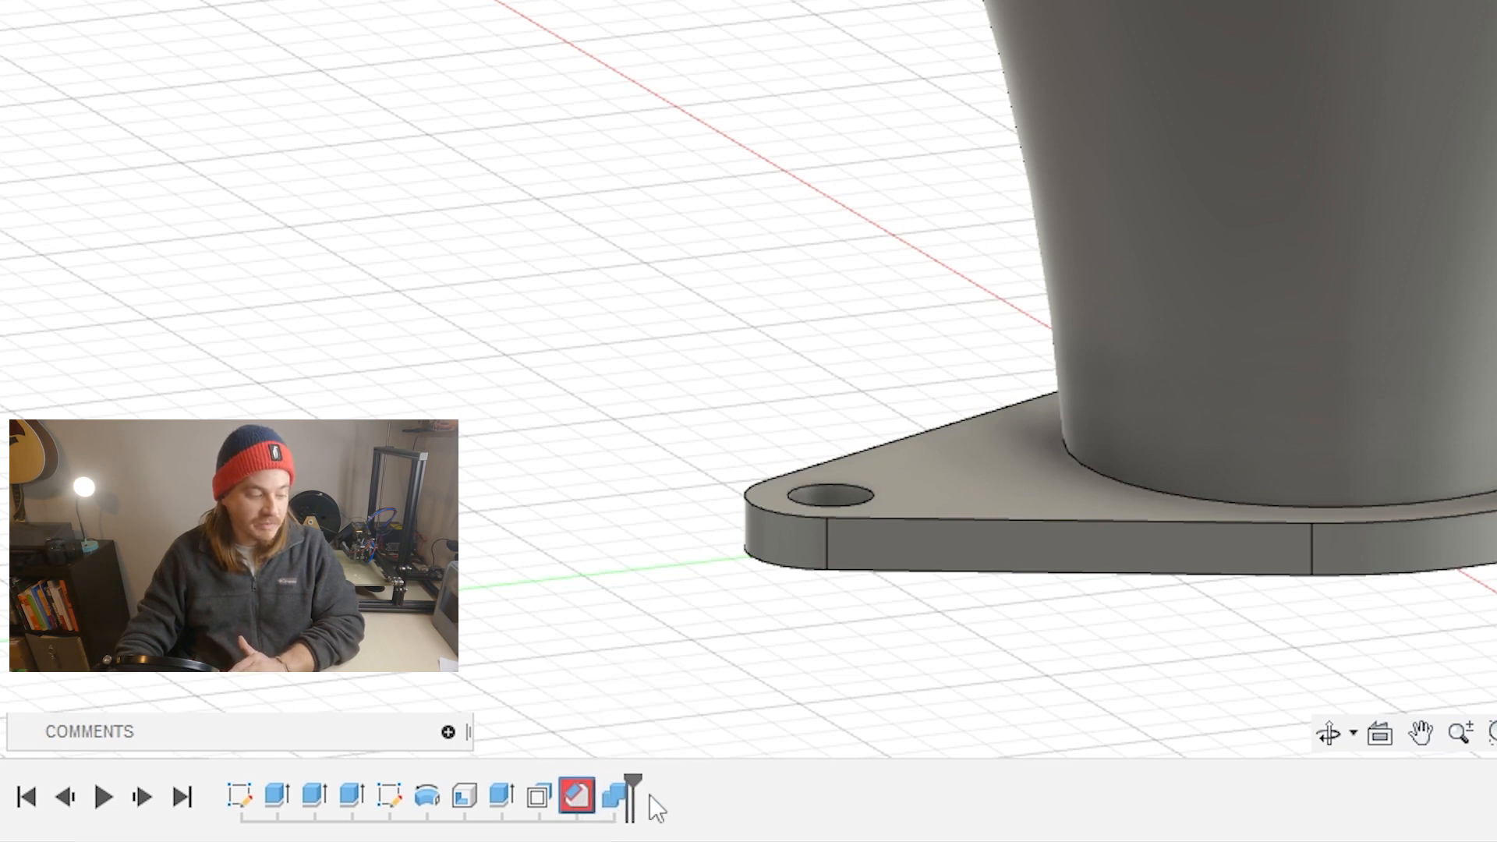
Reorder the failed chamfer after the Combine in the timeline and reselect the joint edge between trumpet and flange with a 2 mm distance
left_click_drag(576, 795, 648, 794)
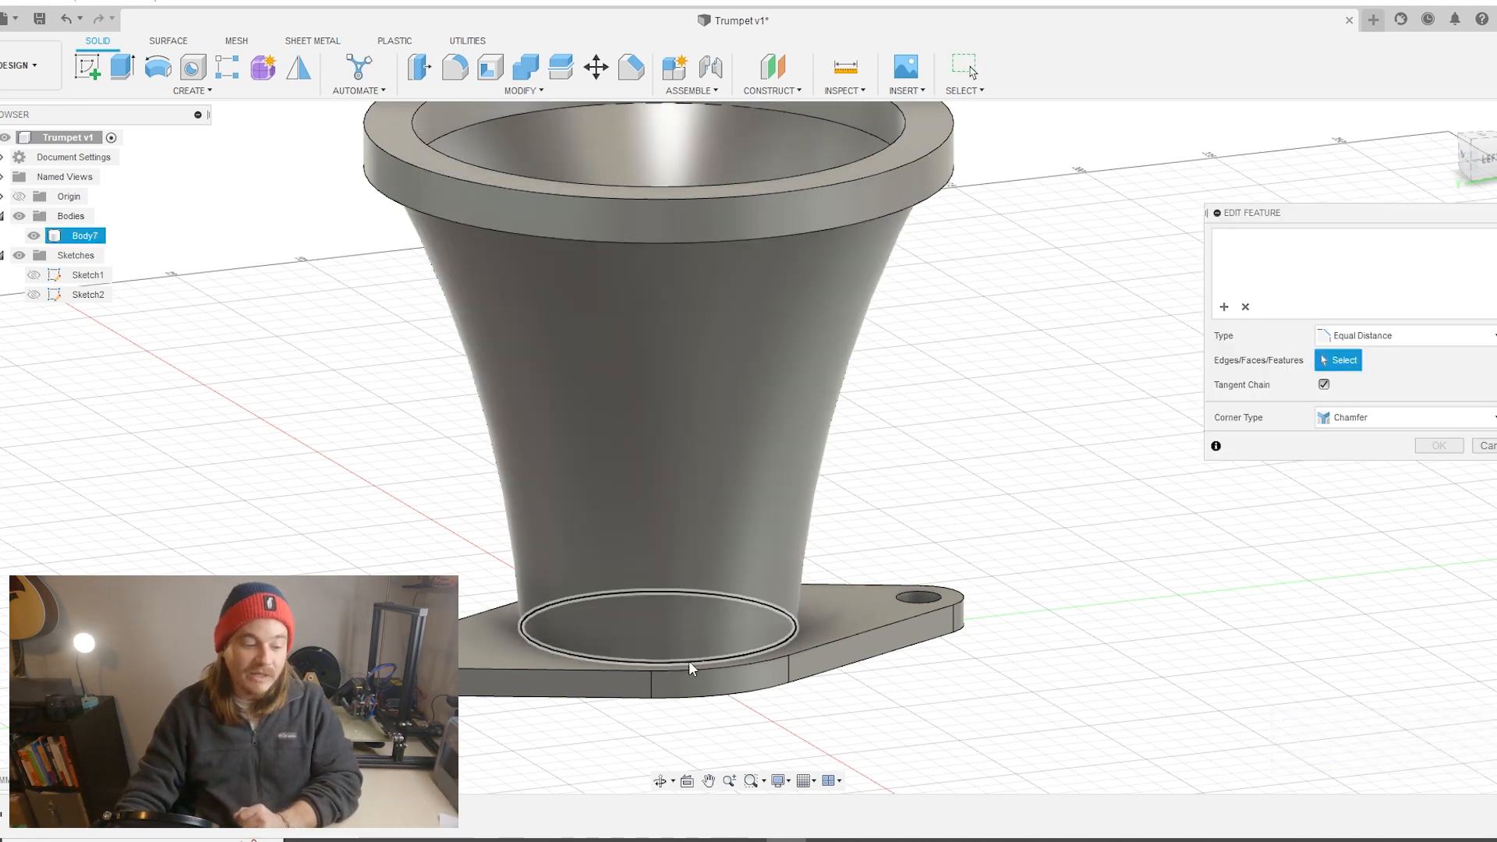
left_click(690, 661)
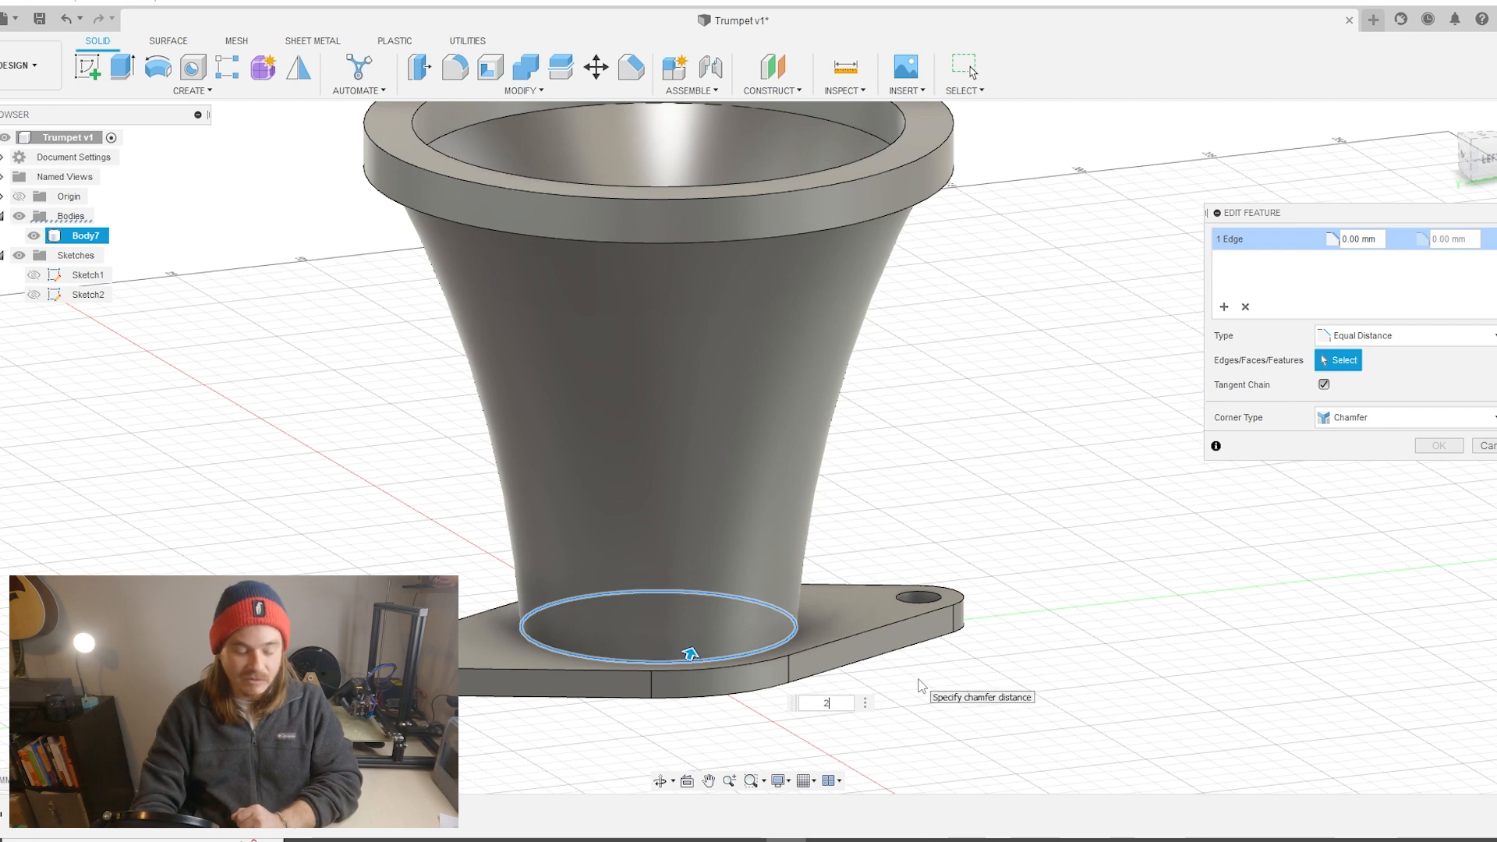
type("2")
key("Return")
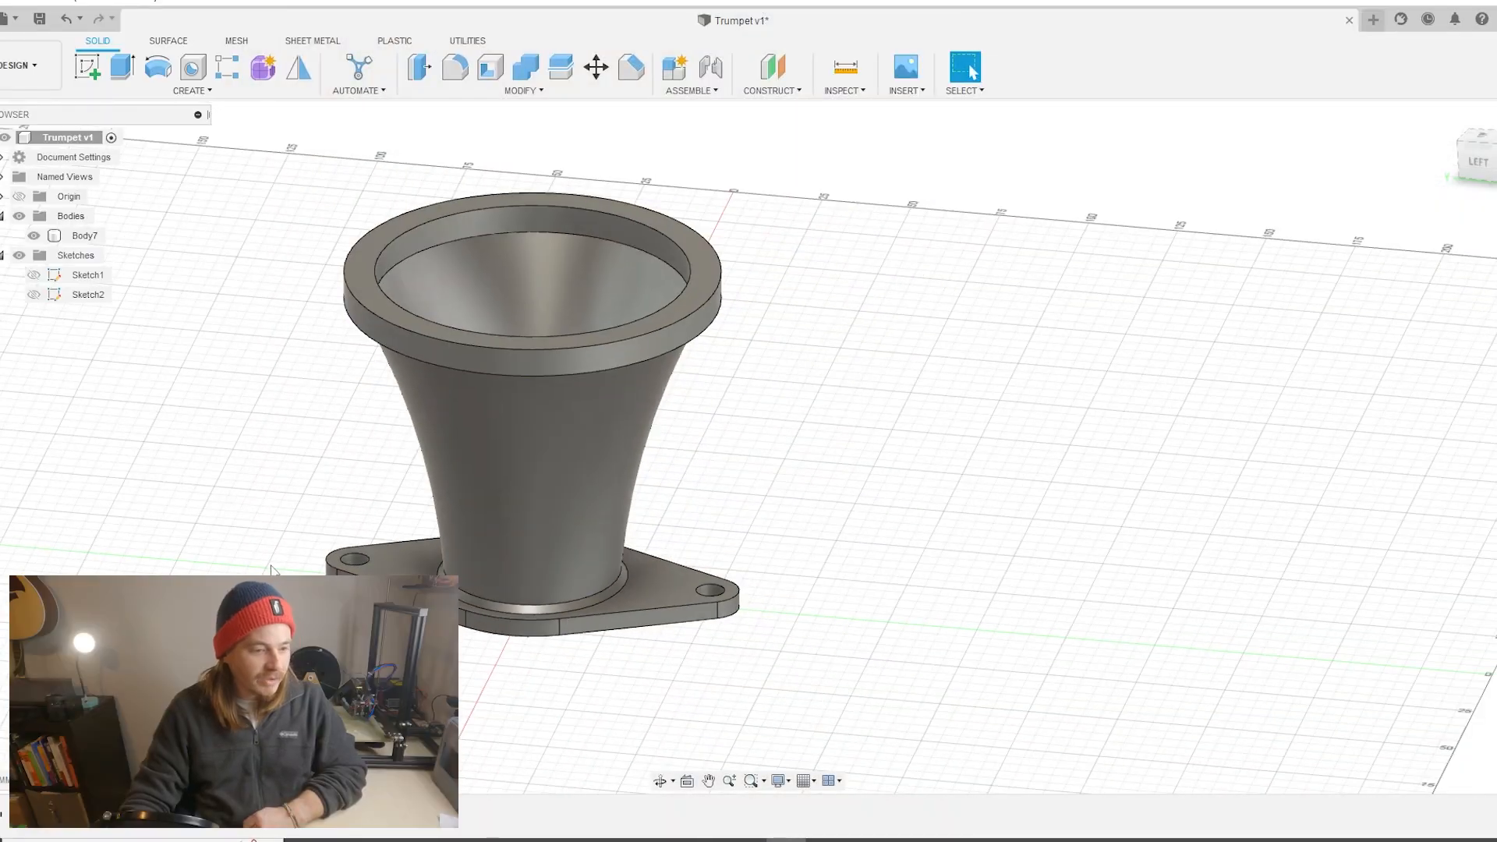
Chamfer the upper edges of both flange mounting holes with an equal distance of 1 mm
left_click(84, 235)
scroll(539, 589, "up", 5)
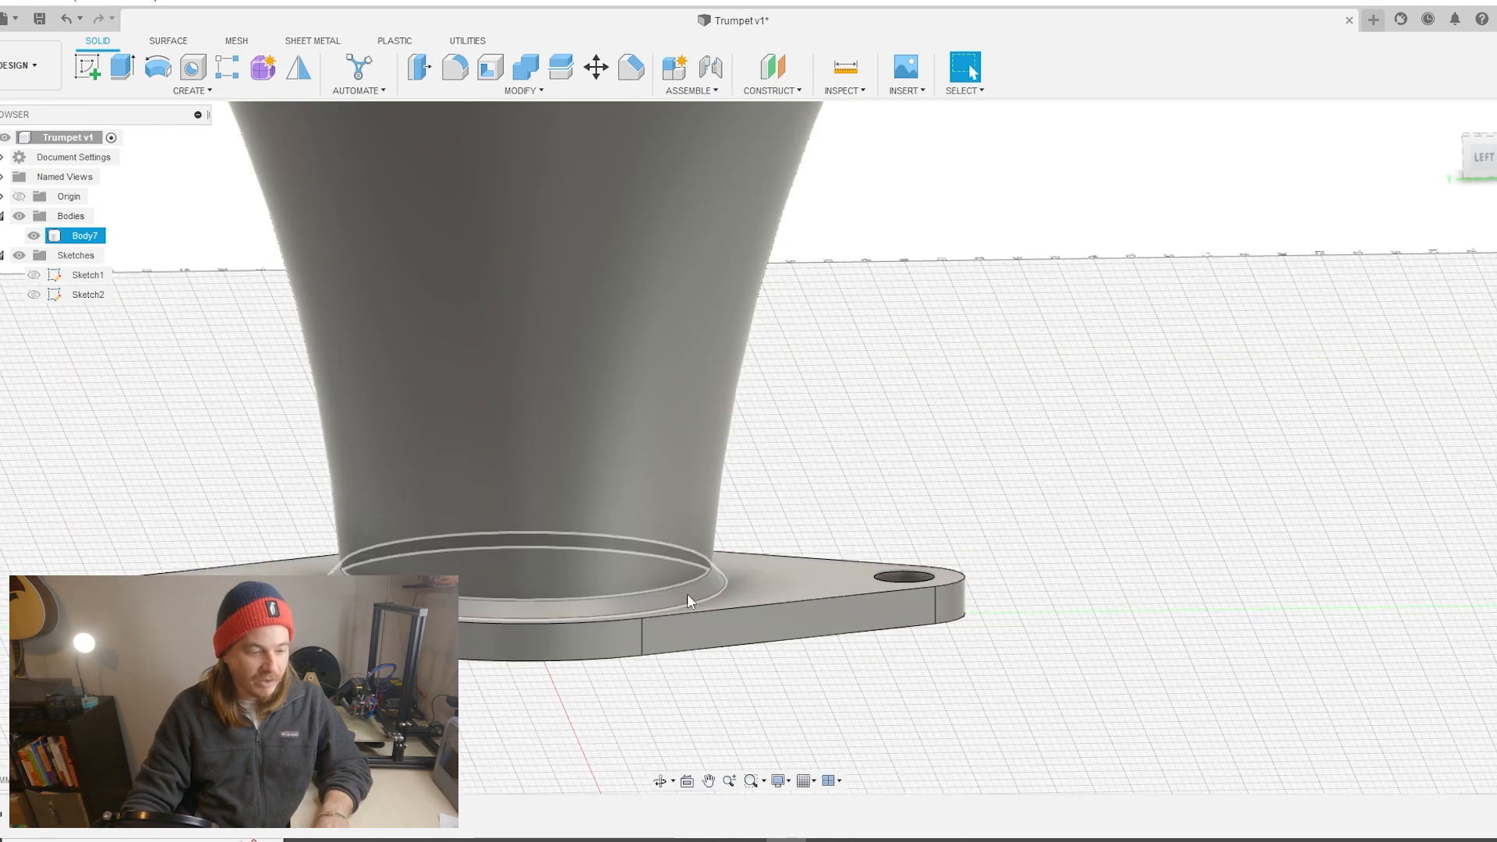
scroll(646, 607, "down", 5)
middle_click_drag(685, 534, 686, 608, "shift")
scroll(569, 602, "down", 1)
middle_click_drag(537, 463, 585, 476)
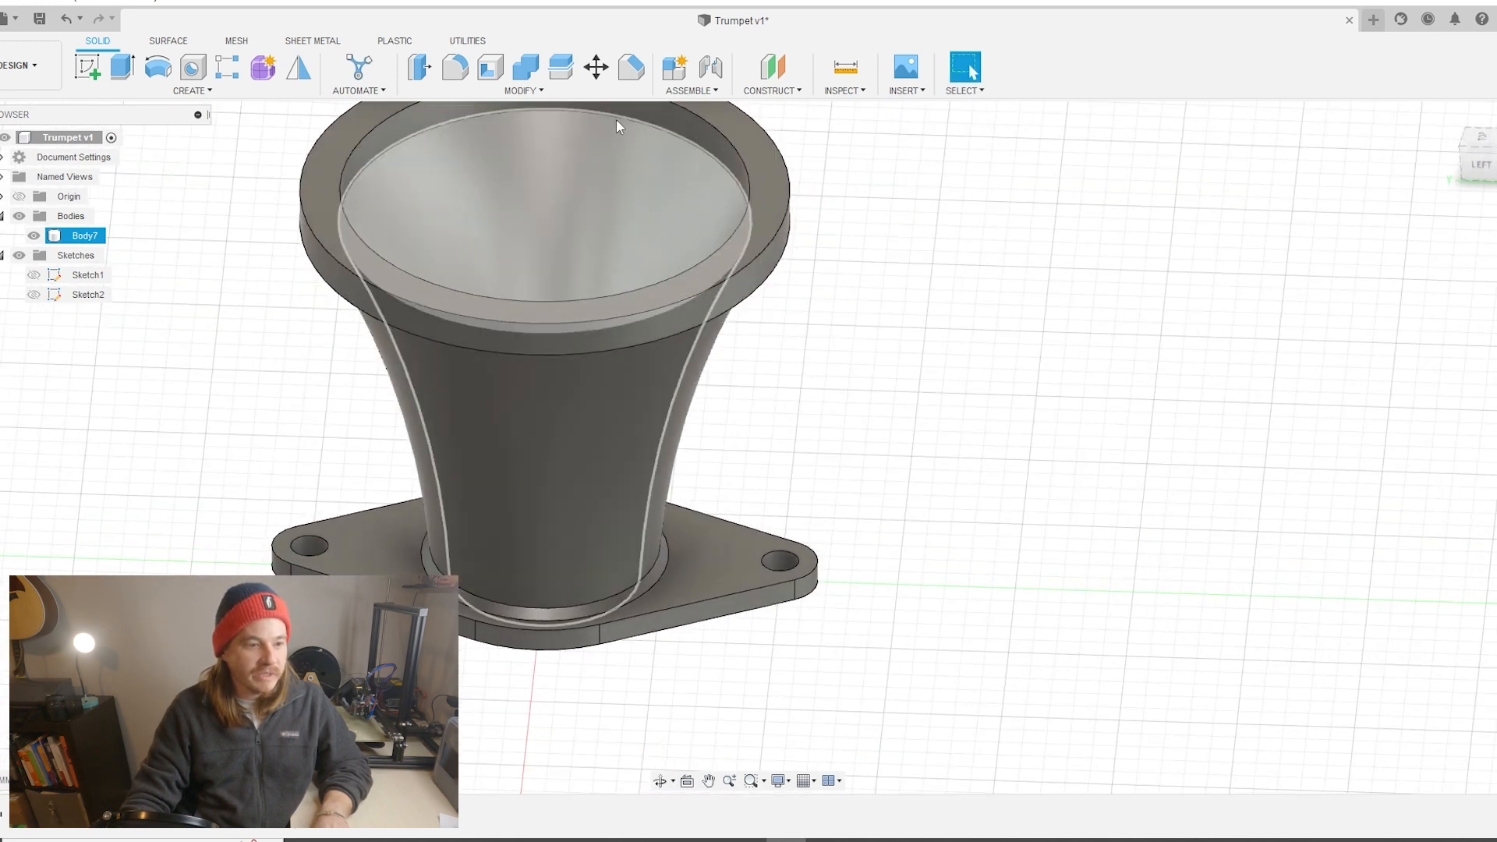
left_click(630, 67)
left_click(765, 571)
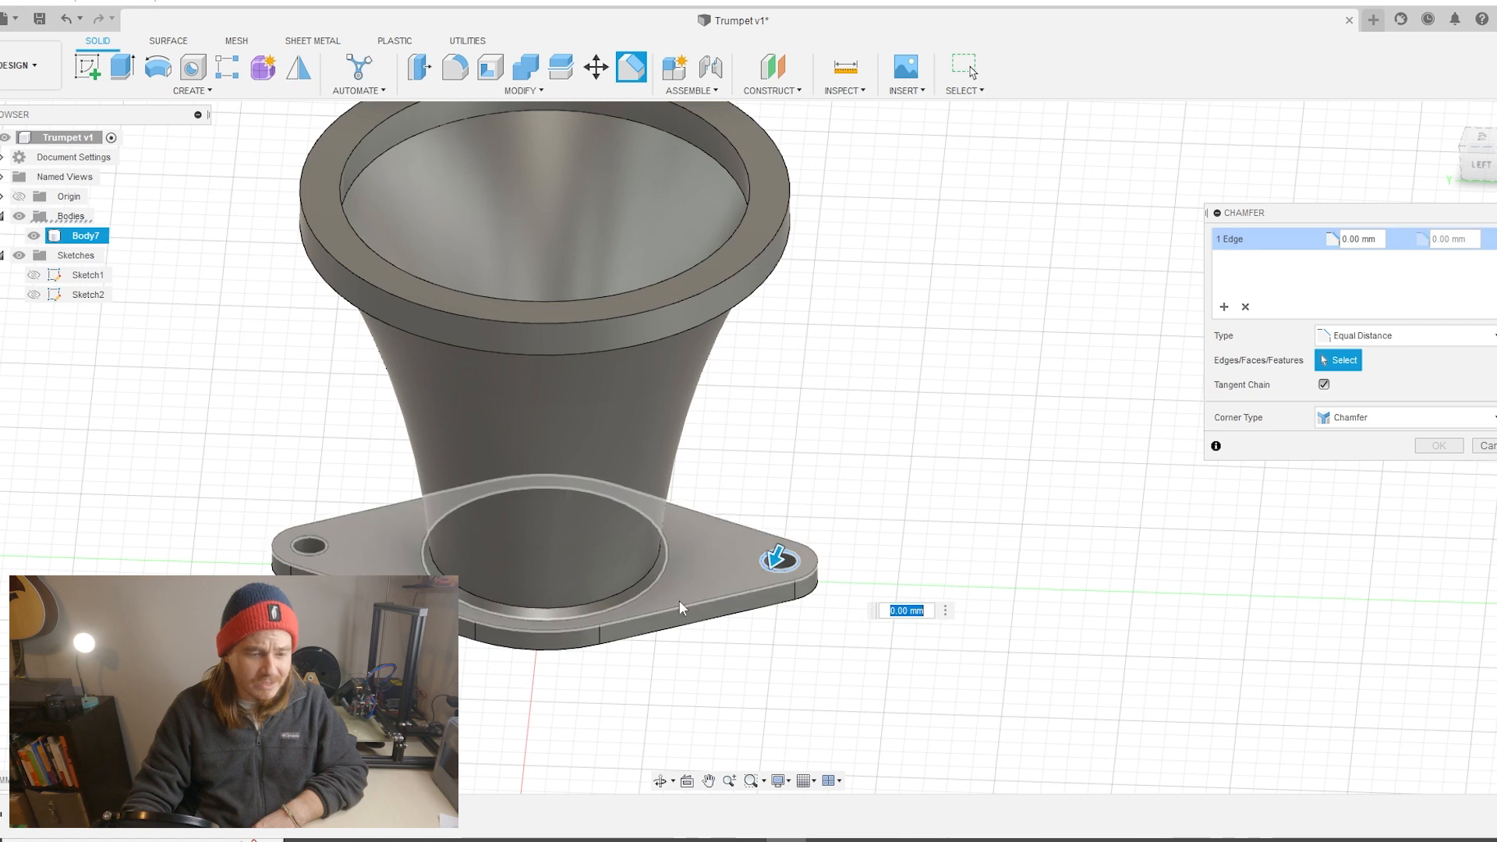
left_click(315, 554)
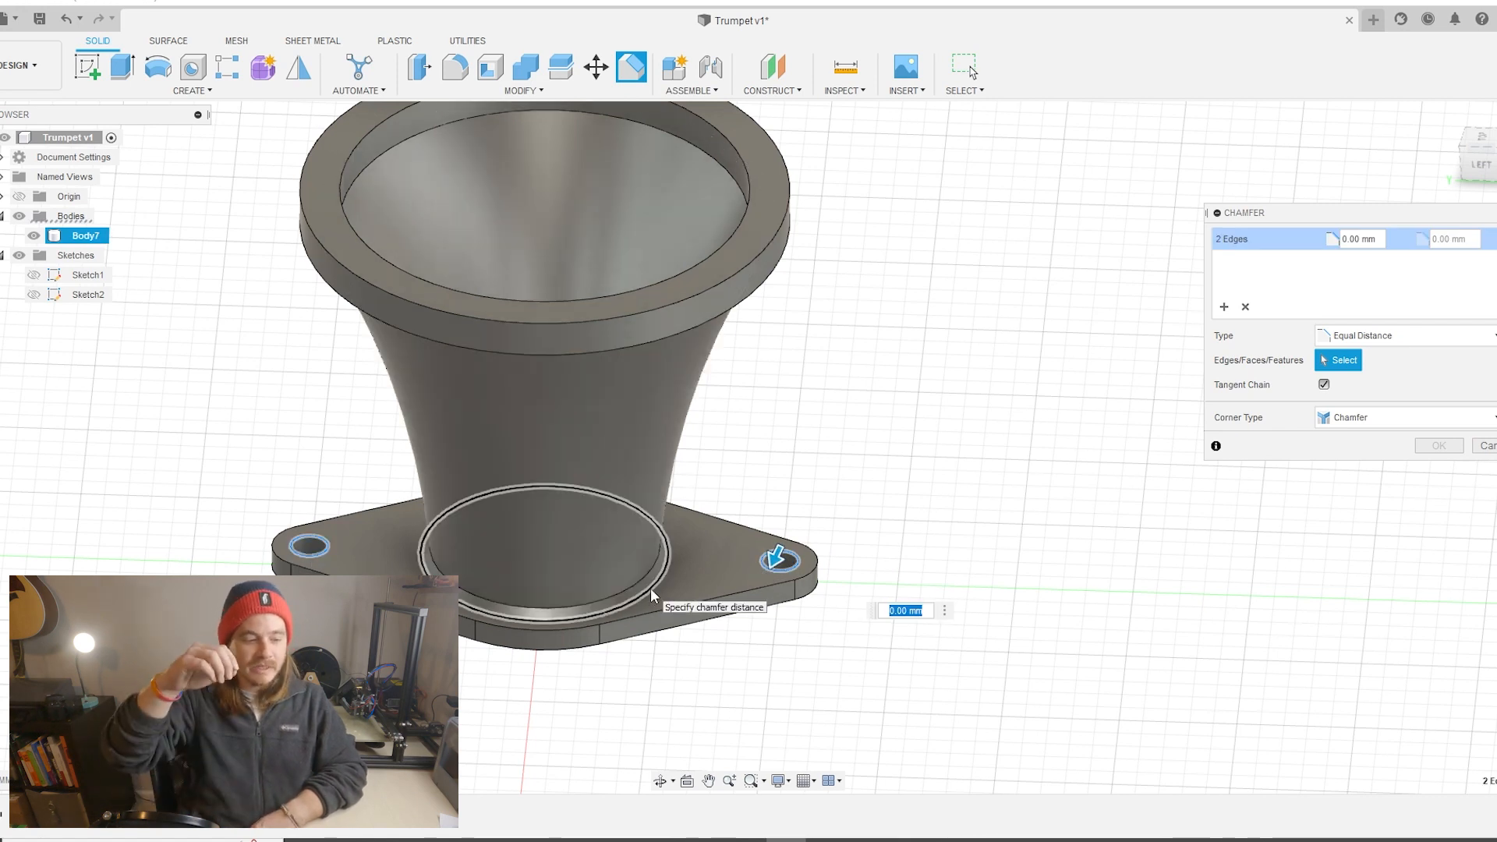
type("1")
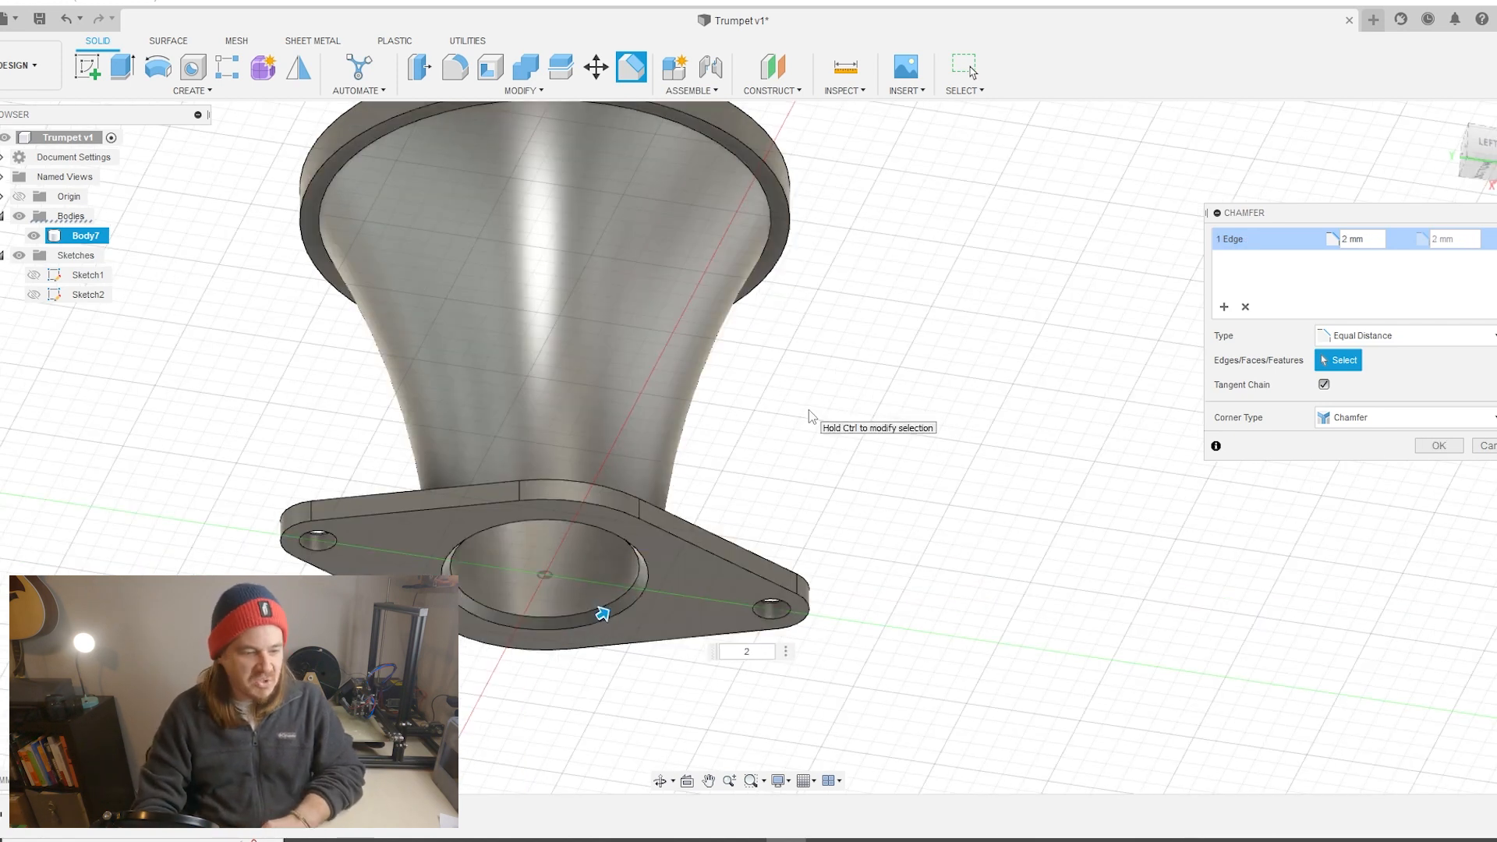
Chamfer the bore's edge on the flange underside by 2 mm, and chamfer the flange's upper outline
key("Return")
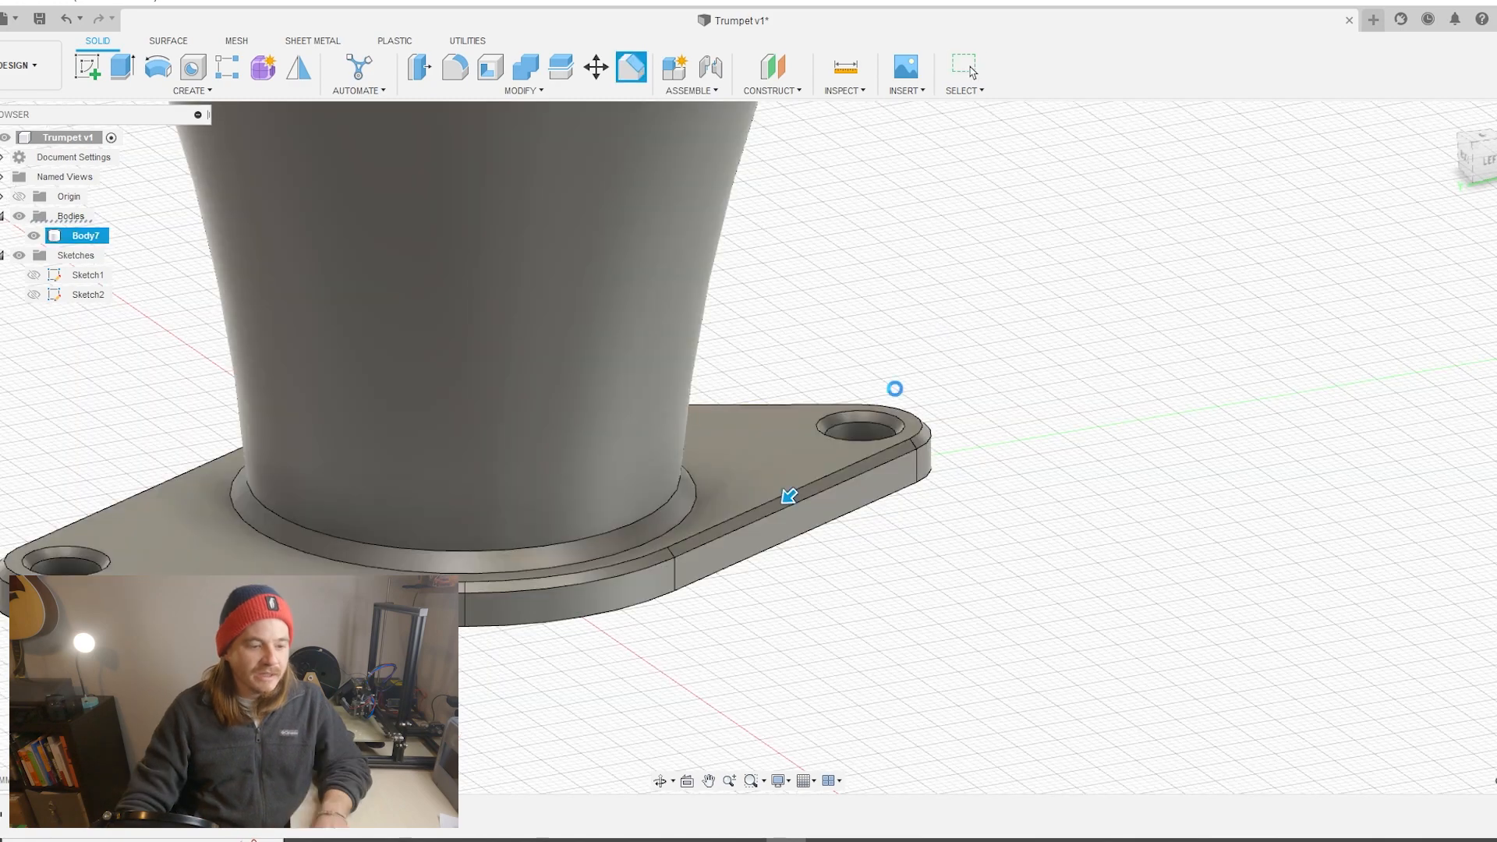
scroll(879, 429, "down", 3)
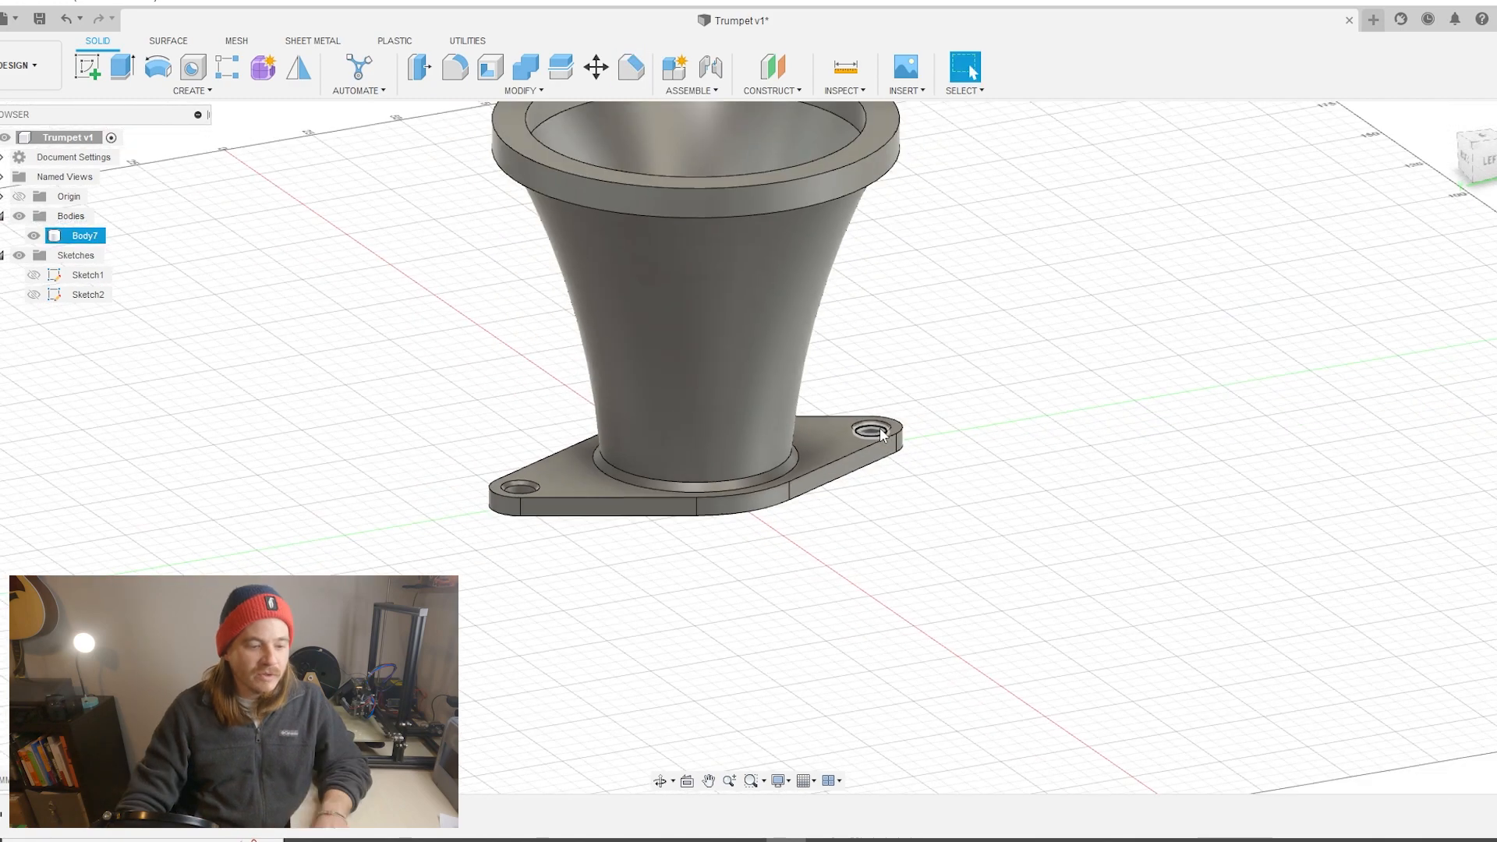
scroll(879, 427, "down", 2)
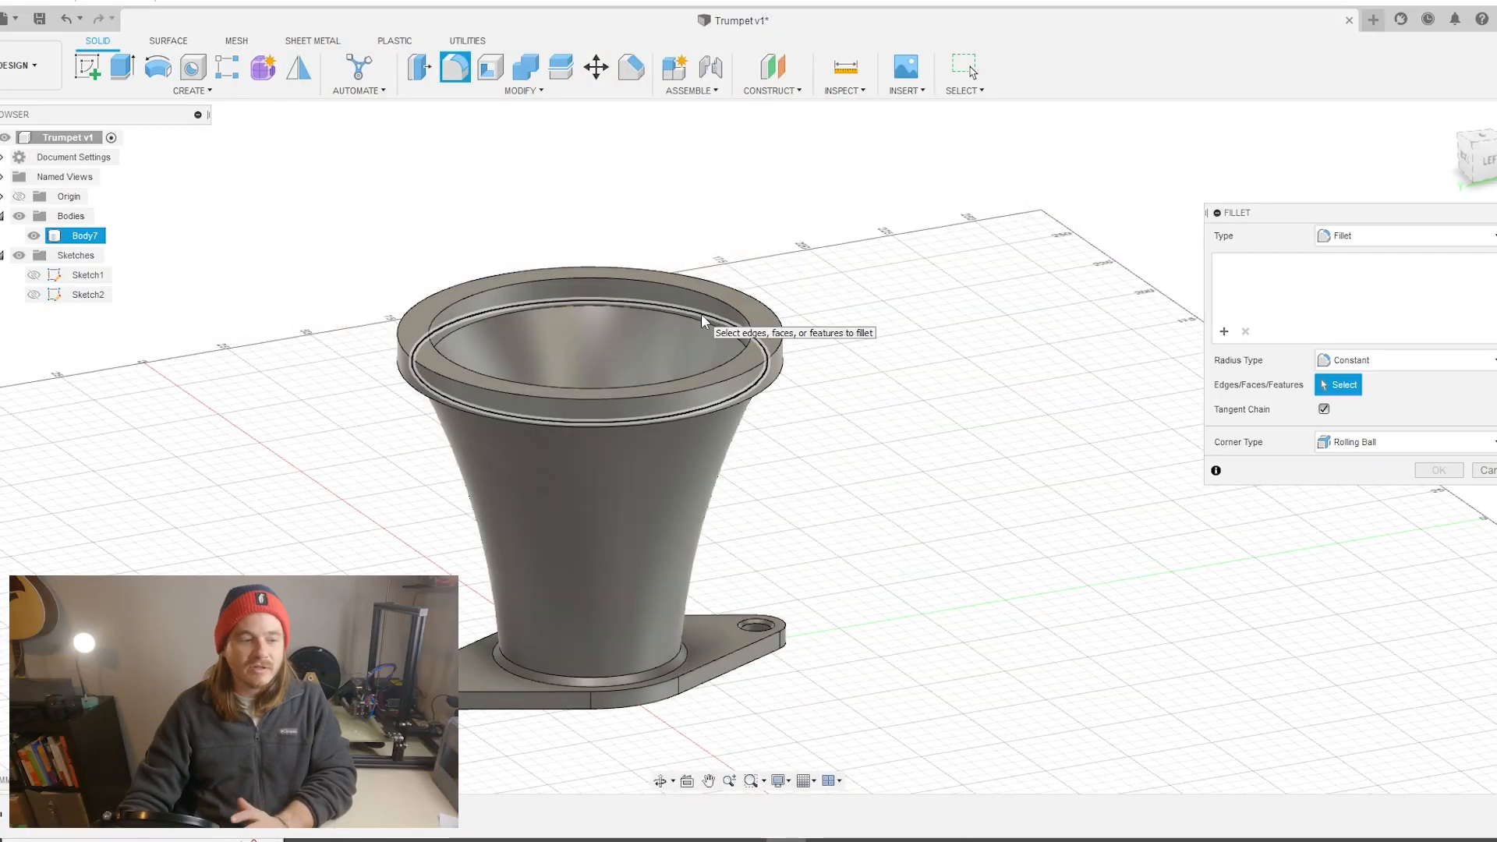
Fillet the inner edge where the trumpet's flared wall meets the rim ring with a 42 mm radius
scroll(604, 324, "up", 2)
scroll(608, 355, "down", 2)
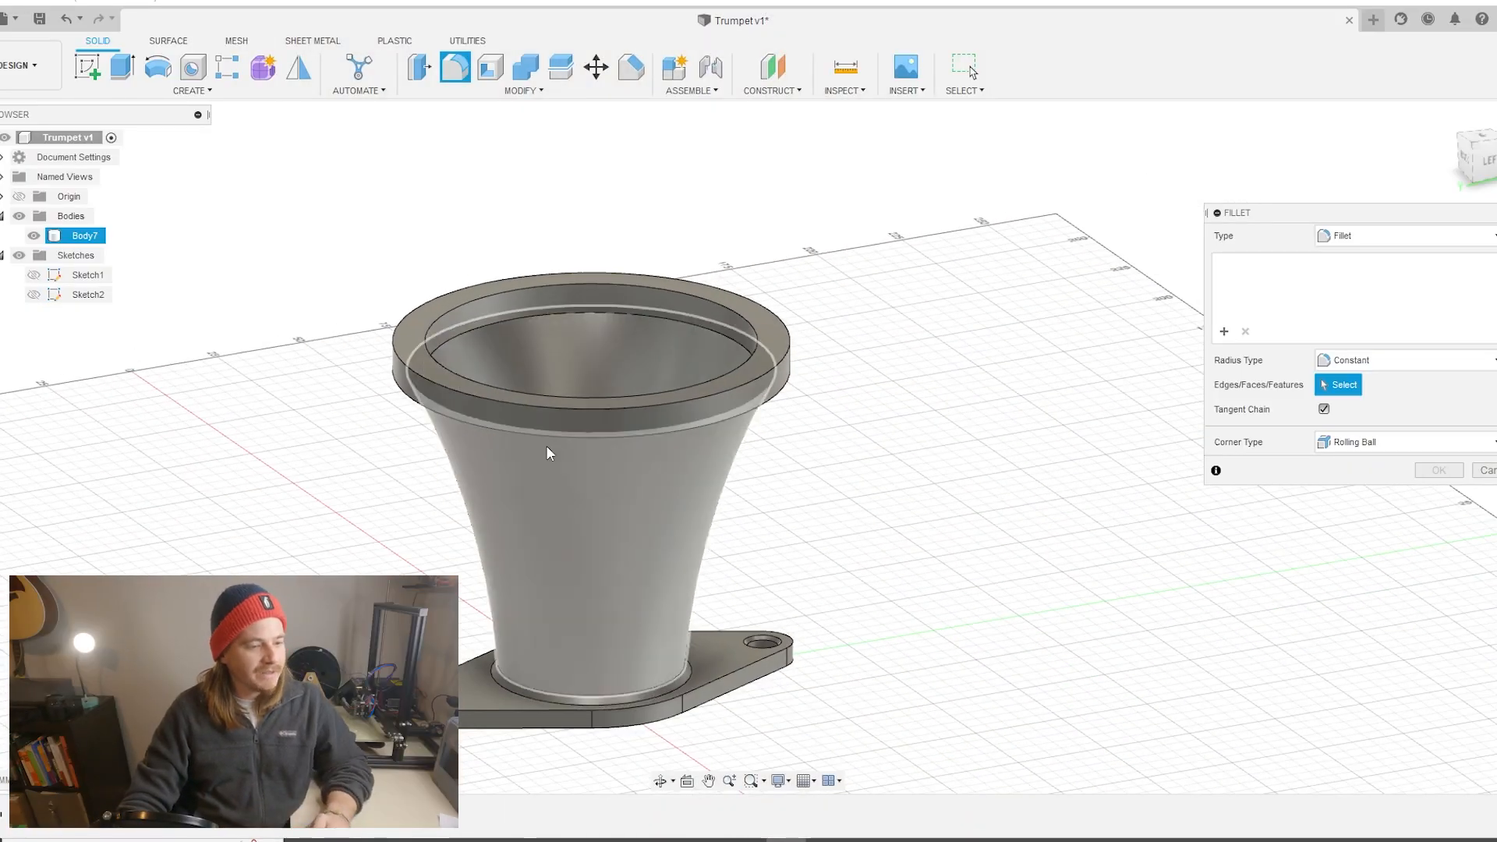
scroll(565, 323, "up", 4)
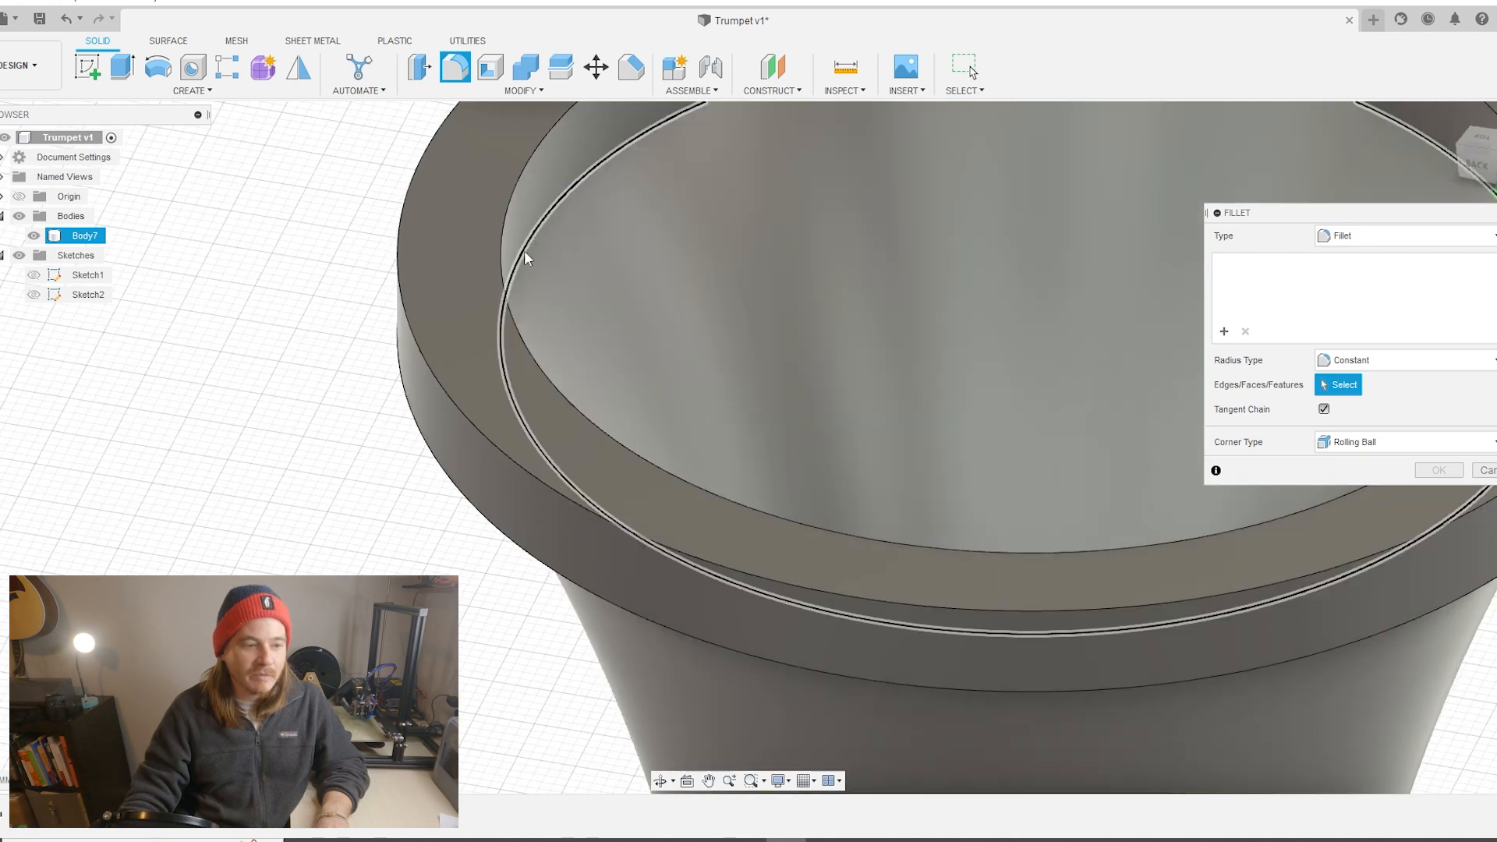
scroll(524, 250, "down", 4)
scroll(497, 241, "up", 3)
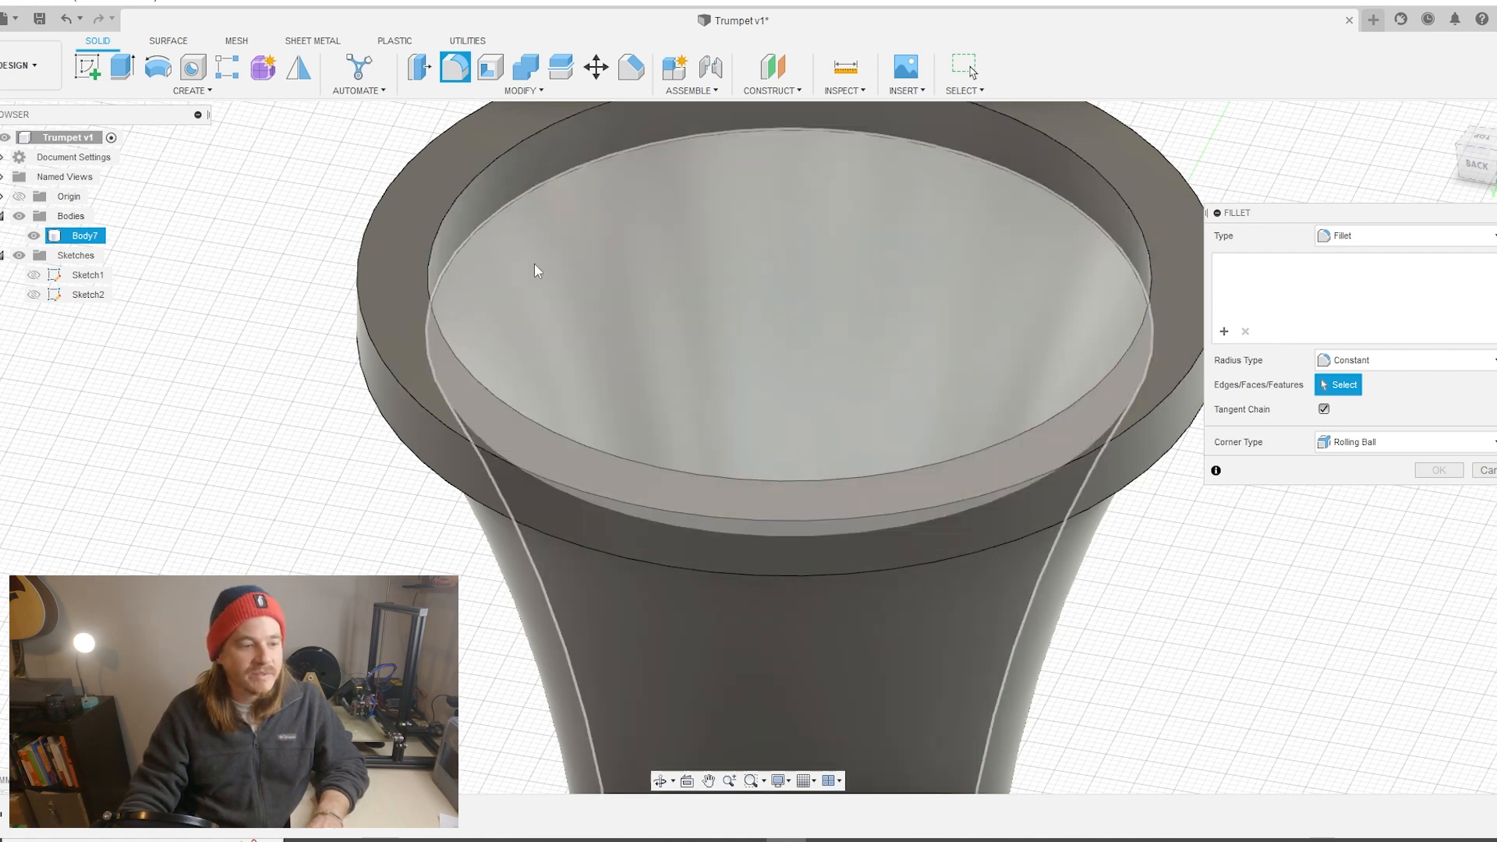
left_click(503, 209)
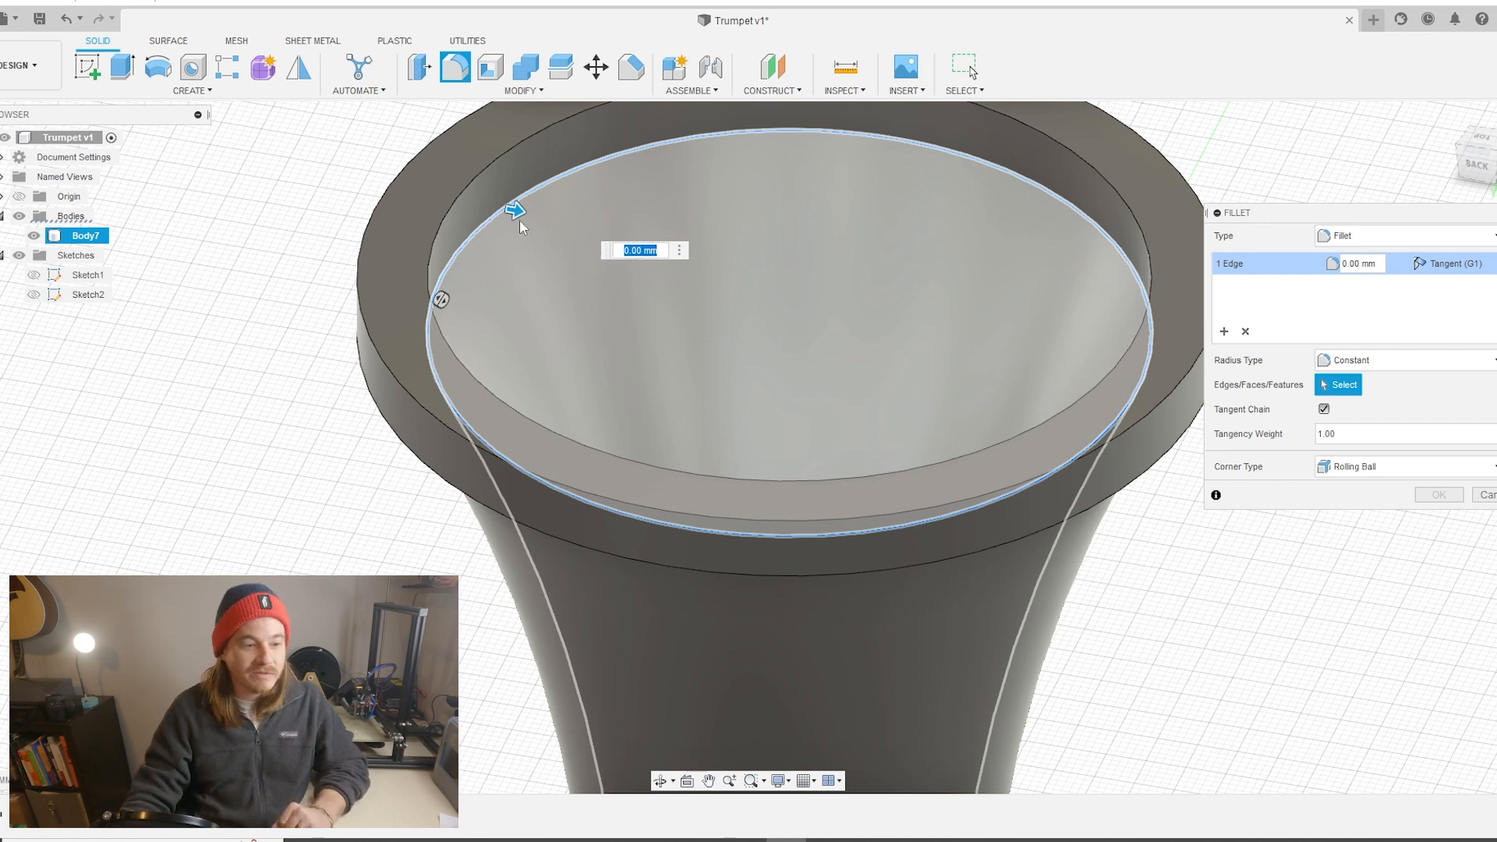
left_click_drag(515, 211, 522, 211)
type("42")
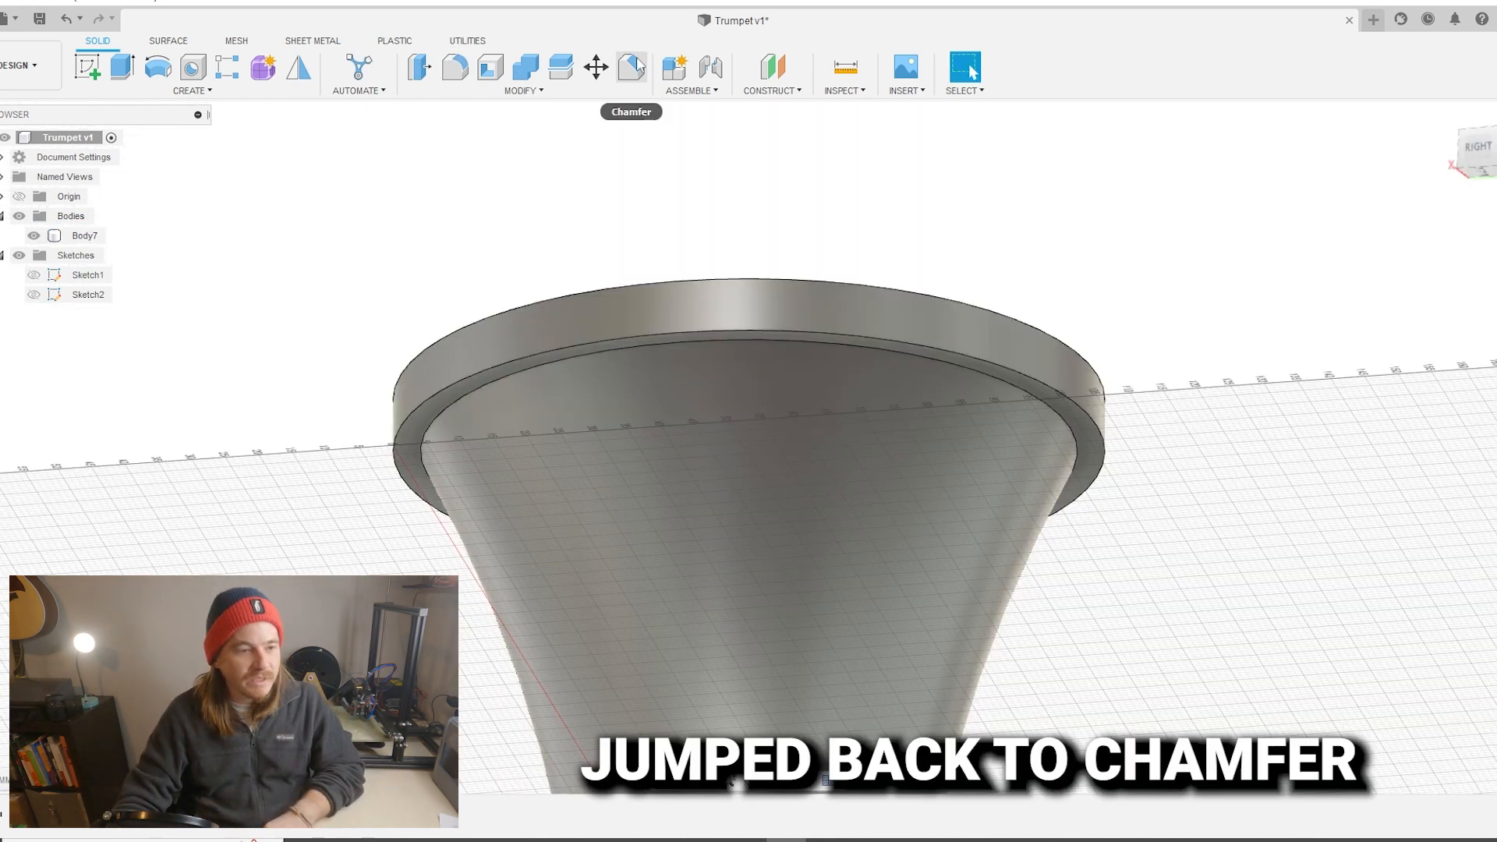
Chamfer the outer edge where the trumpet meets the rim's underside with an equal distance of 4 mm
left_click(631, 68)
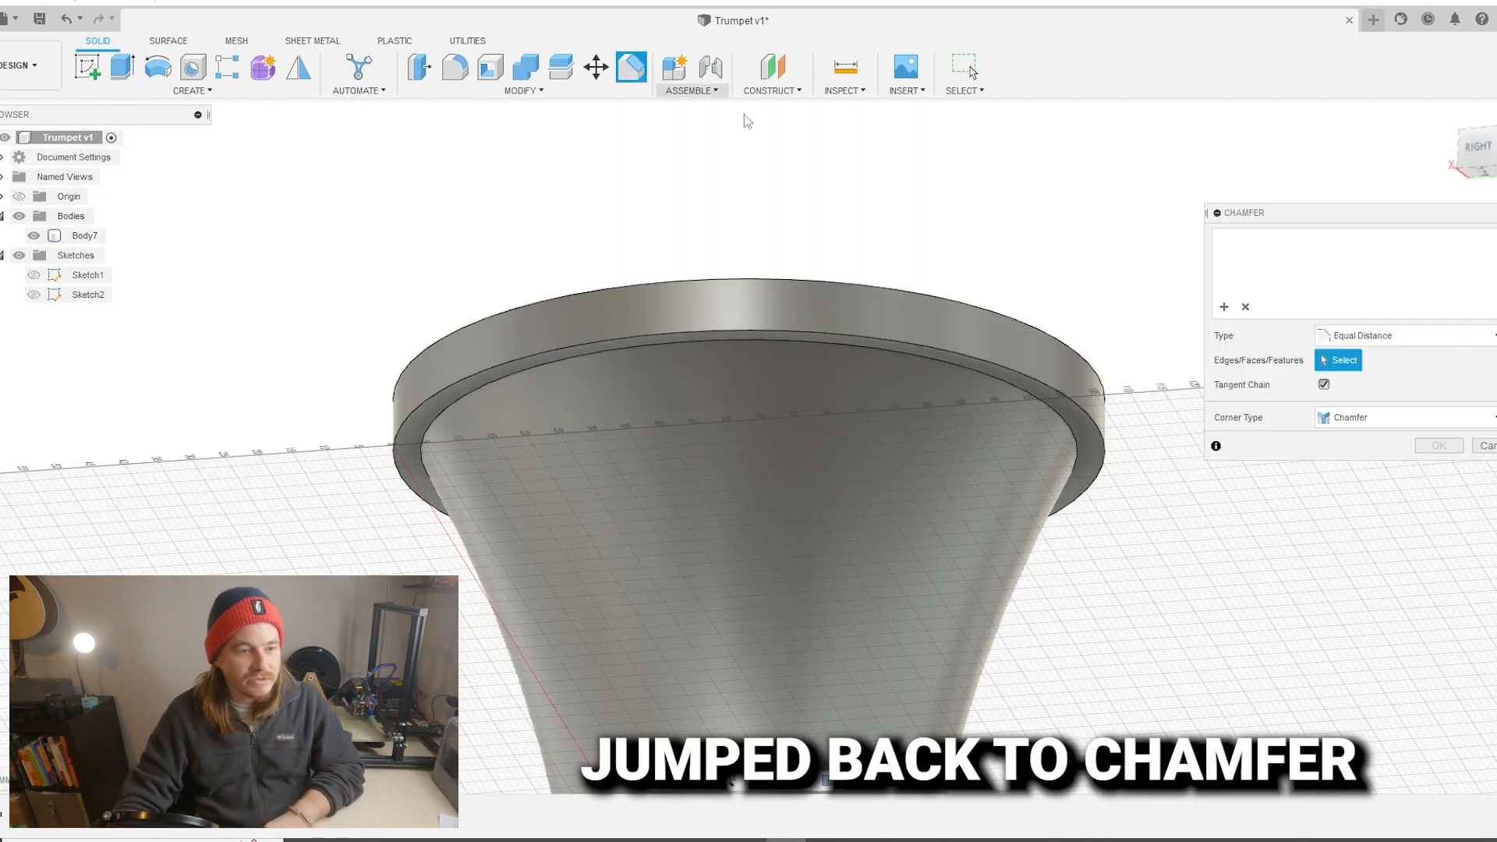
left_click(1074, 423)
type("4")
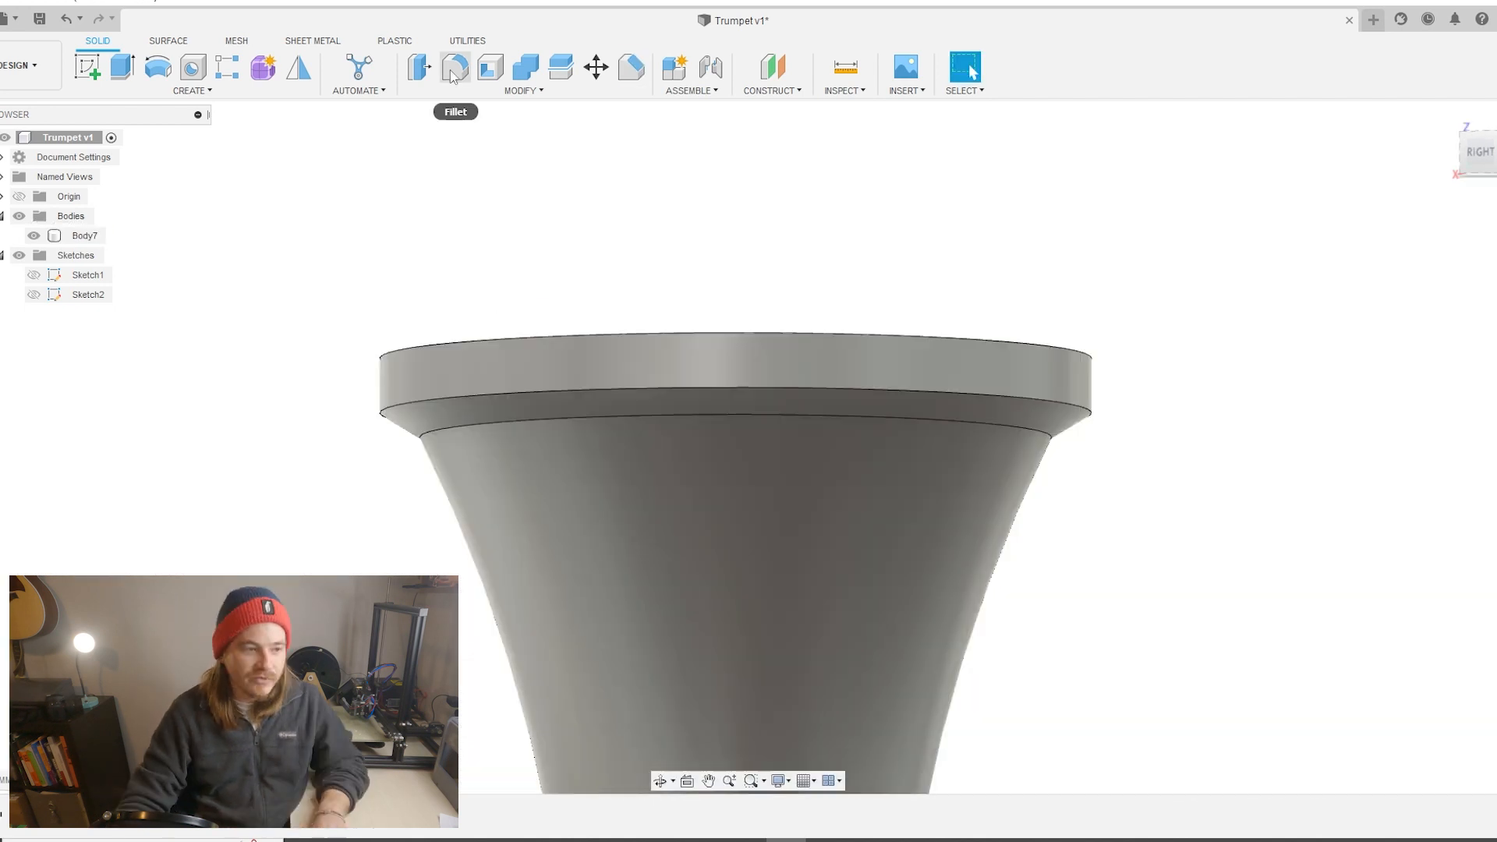
Fillet the rim's upper and lower outer edges and its upper inner edge with a 2 mm radius
left_click(456, 67)
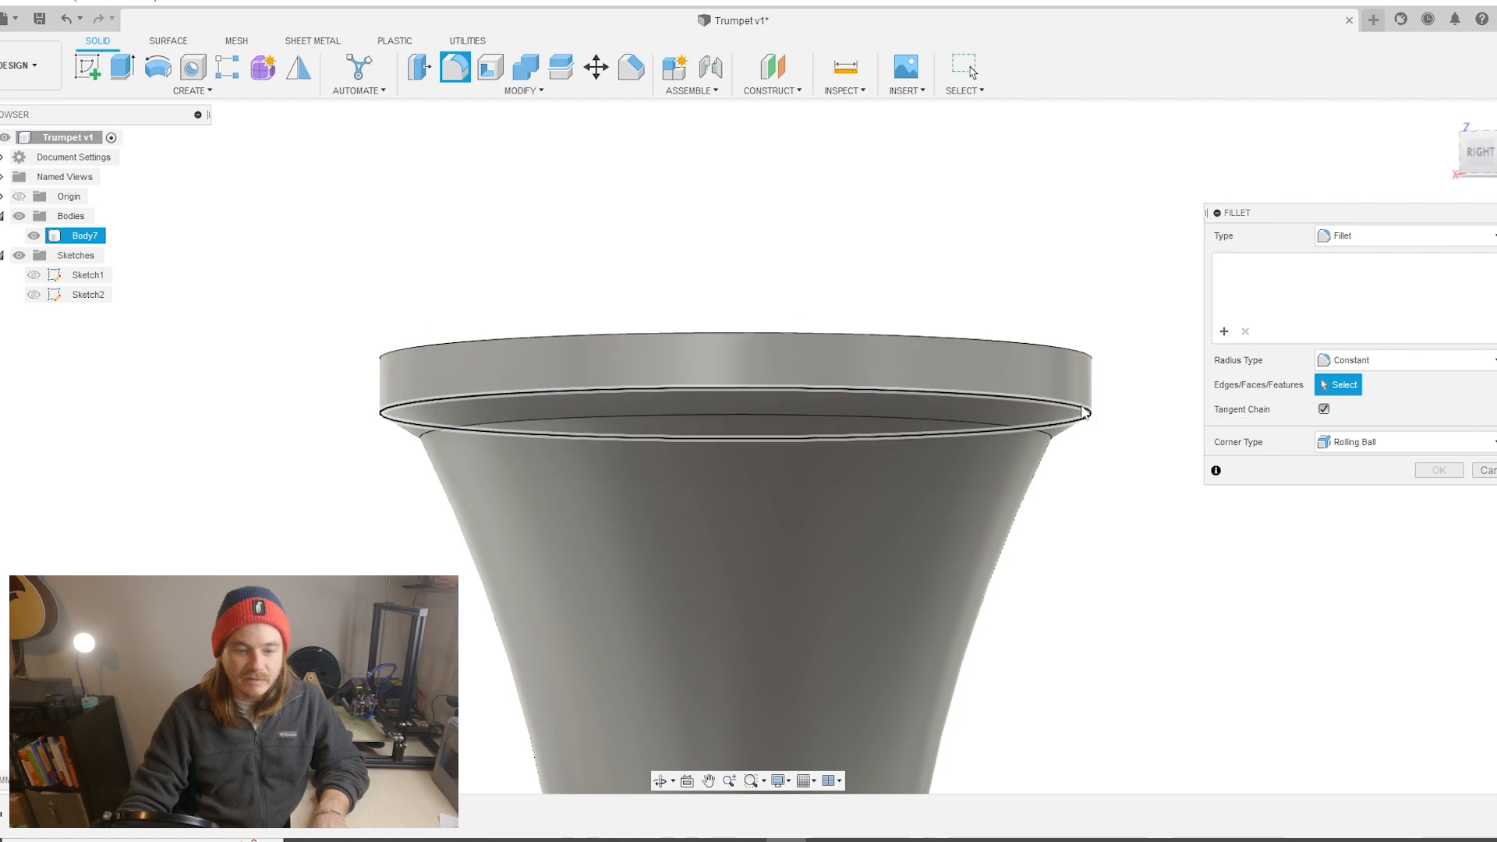
left_click(1085, 412)
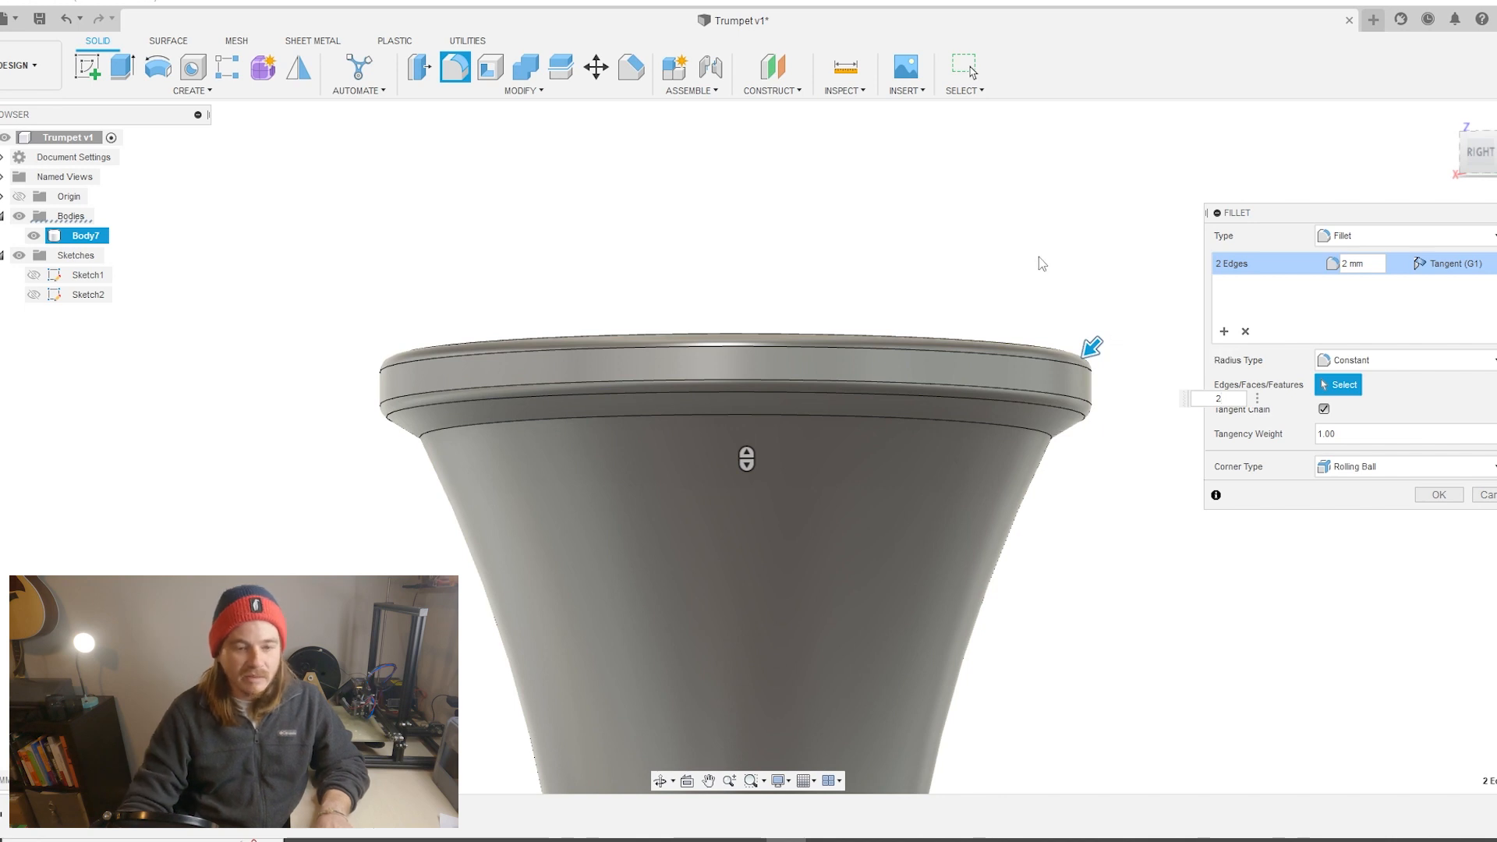
middle_click_drag(1038, 262, 1124, 424, "shift")
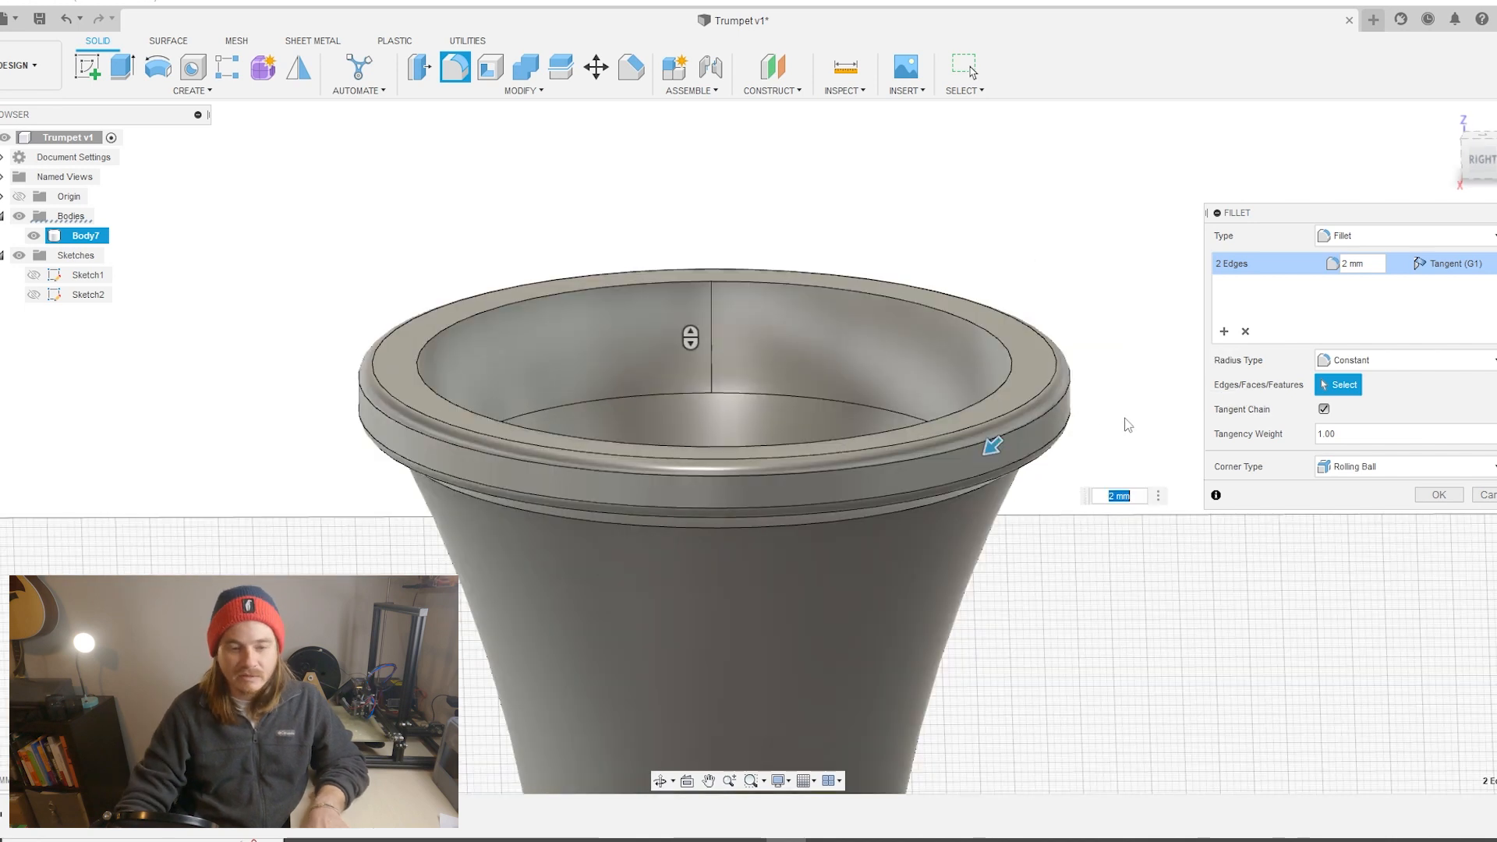
left_click(1005, 350)
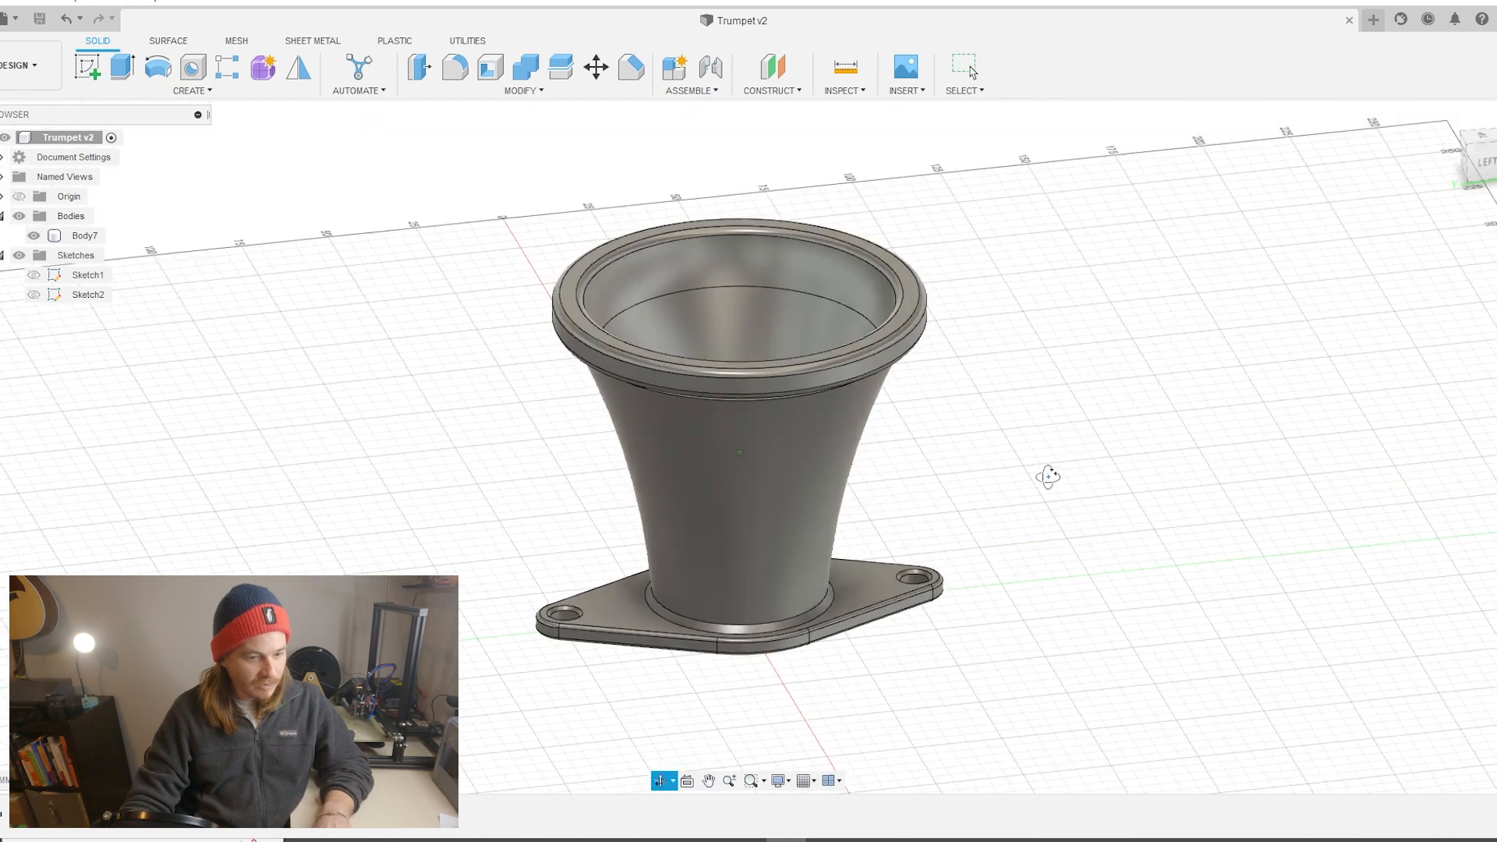
middle_click_drag(1046, 474, 949, 441, "shift")
scroll(947, 441, "up", 1)
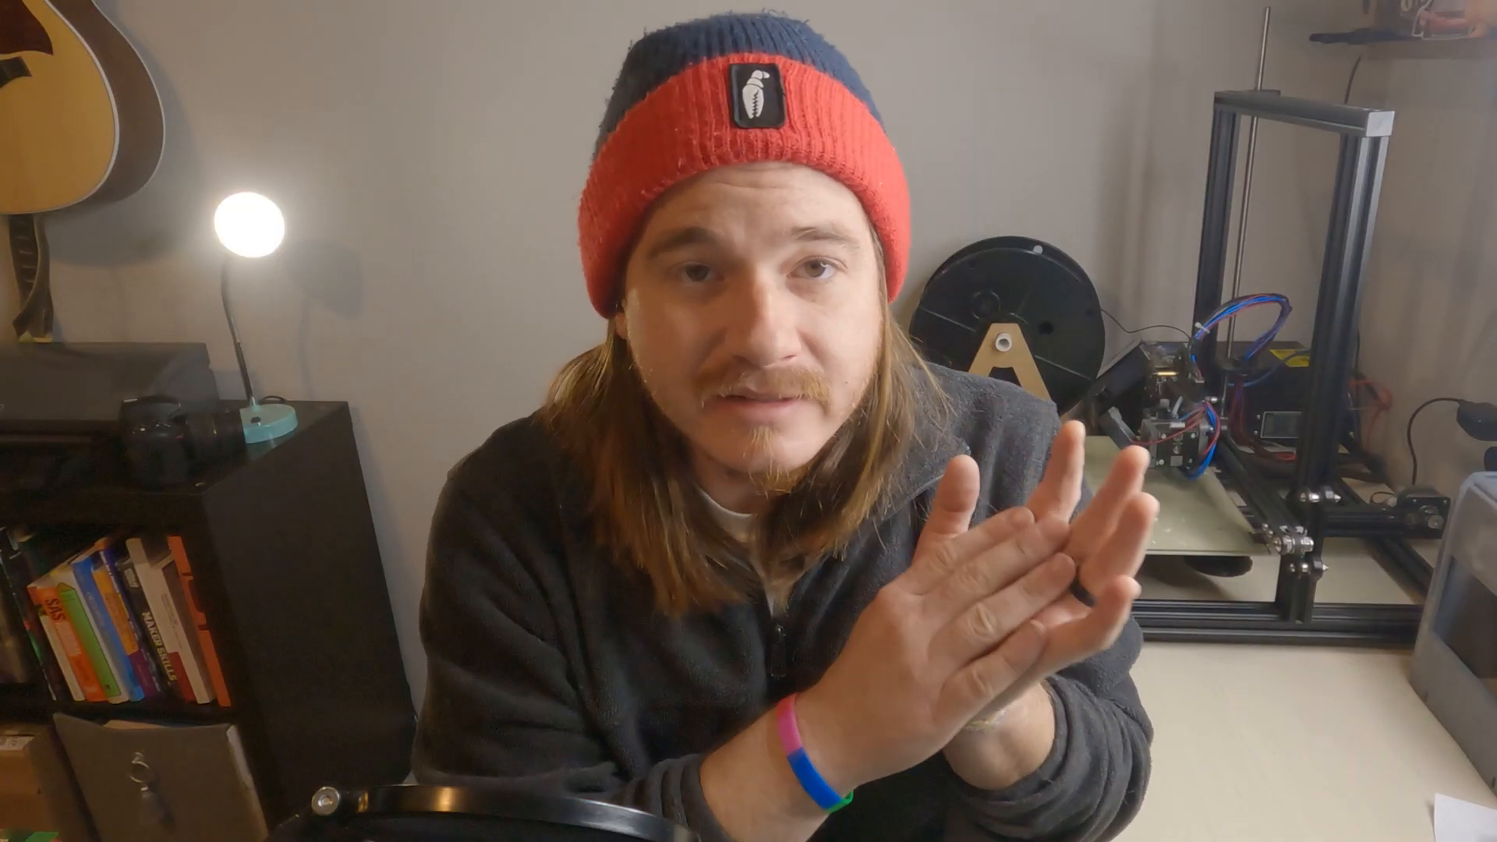